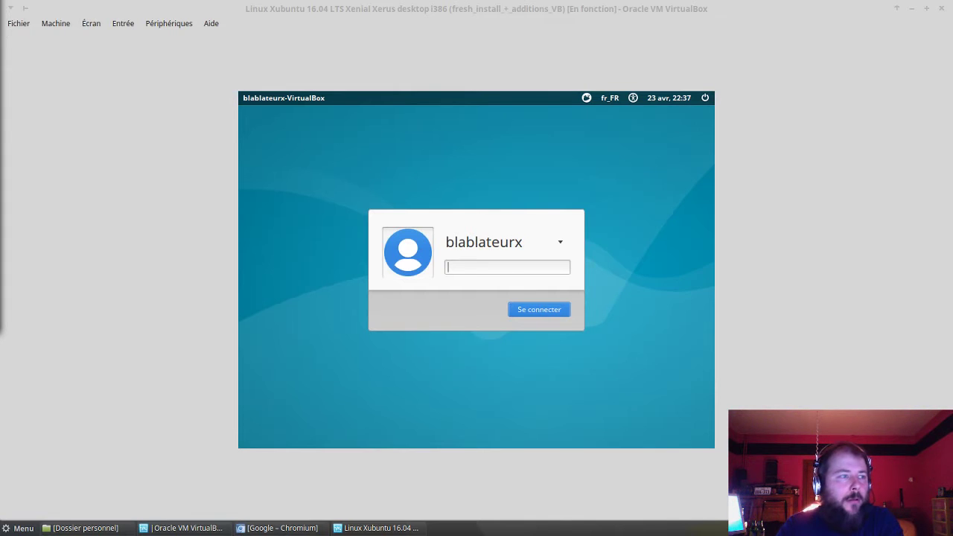
Step: Enter the account password to log in to the Xubuntu session and switch the virtual machine to full-screen display
left_click(470, 268)
type("****")
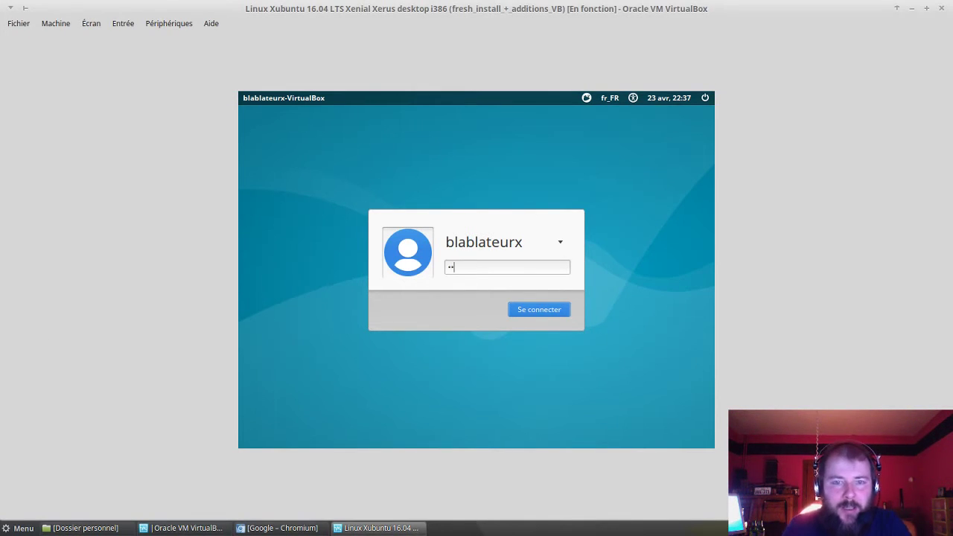
type("******")
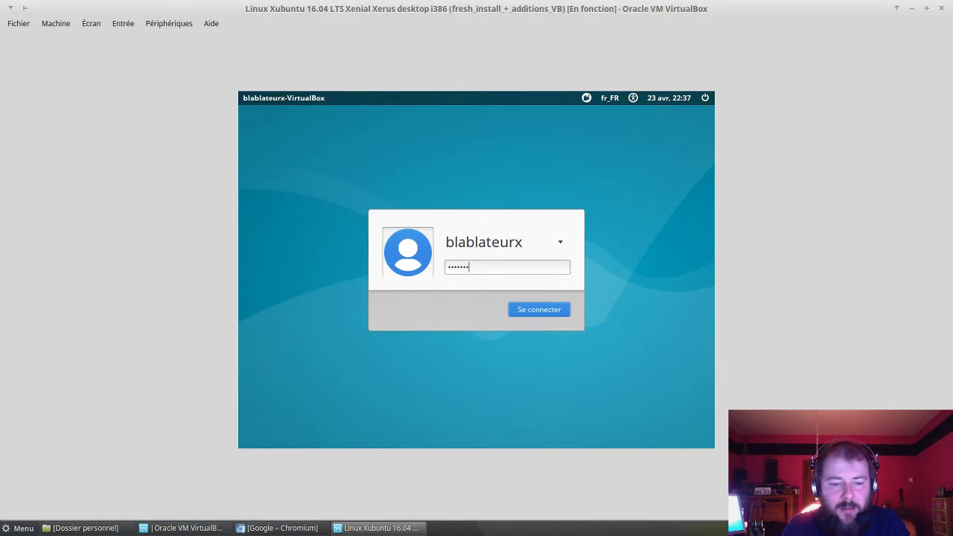
key("Return")
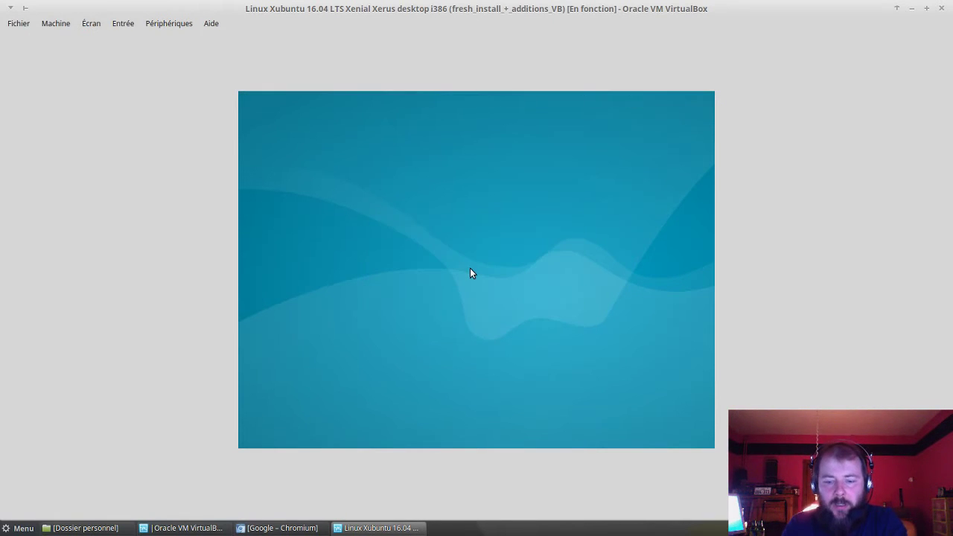
key("Control_R+f")
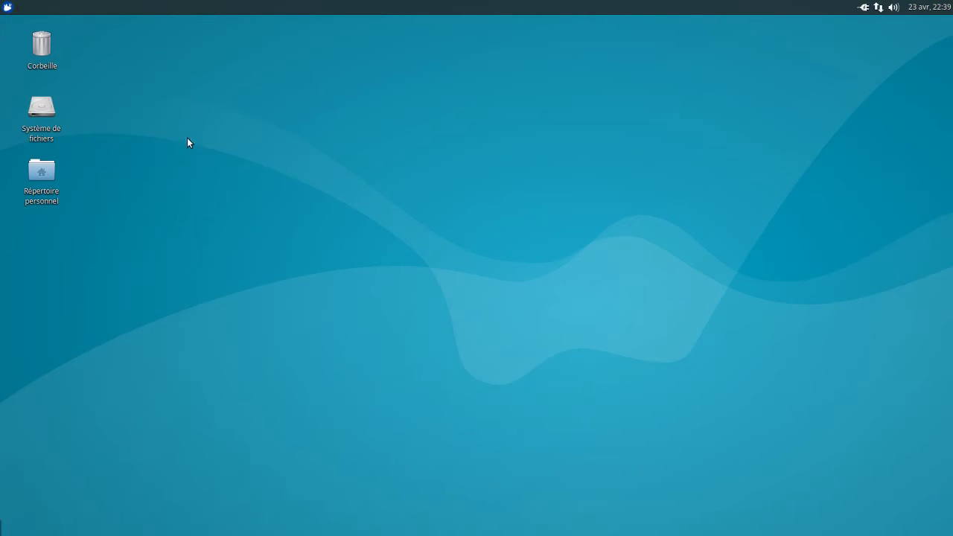
Step: Open the Paramètres settings manager for the desktop environment
left_click(8, 8)
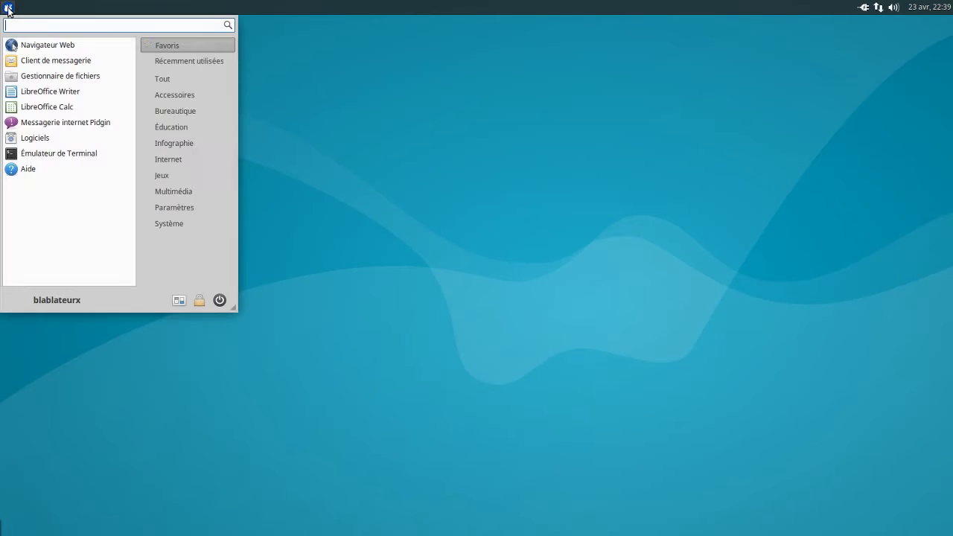
left_click(179, 300)
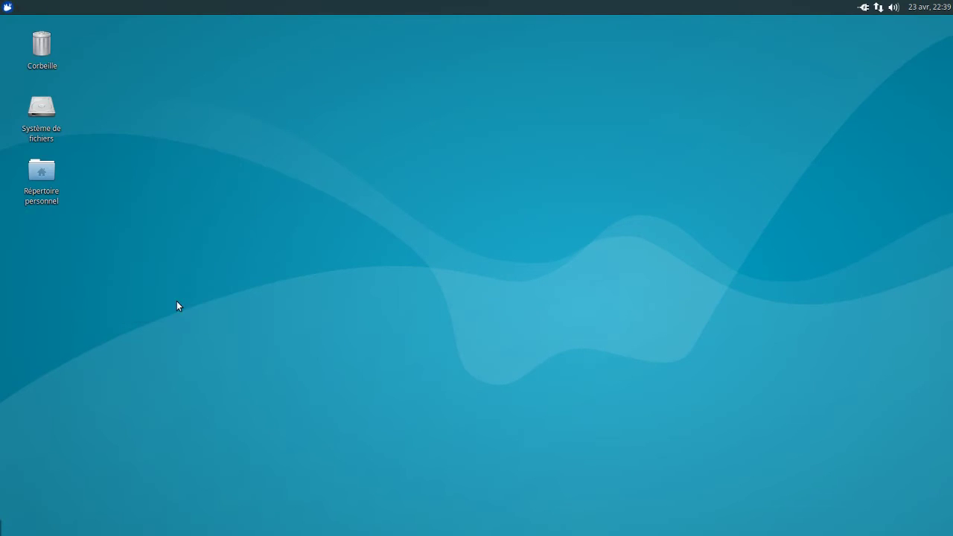
mouse_move(457, 116)
left_mouse_down()
mouse_move(450, 113)
mouse_move(467, 137)
mouse_move(450, 118)
left_mouse_up()
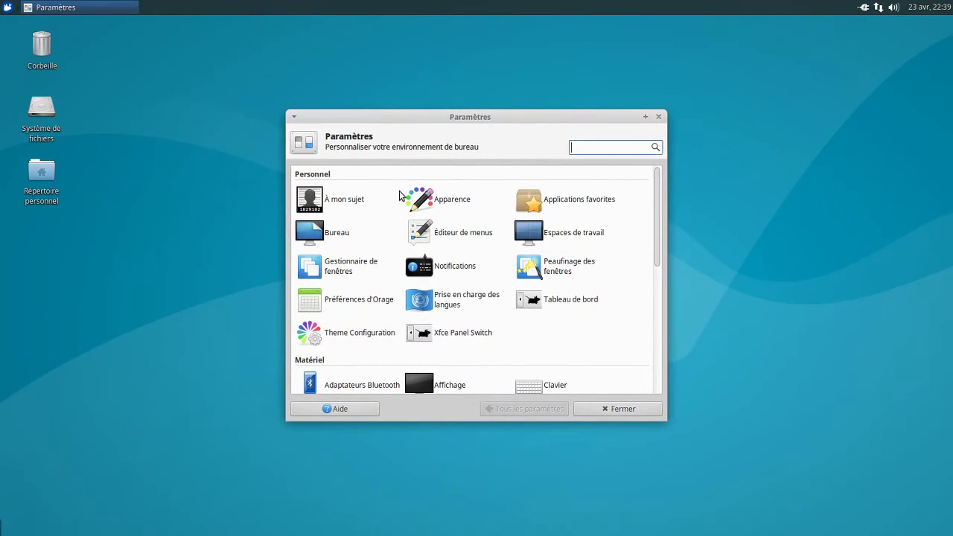
Step: Examine the À mon sujet profile details and its photo selection dialog, closing both without changes
left_click(339, 202)
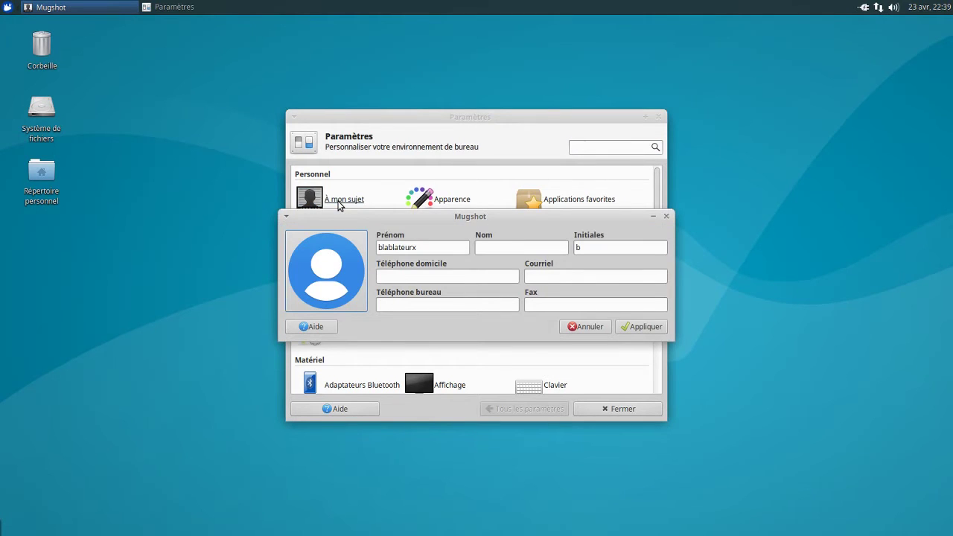
left_click(296, 254)
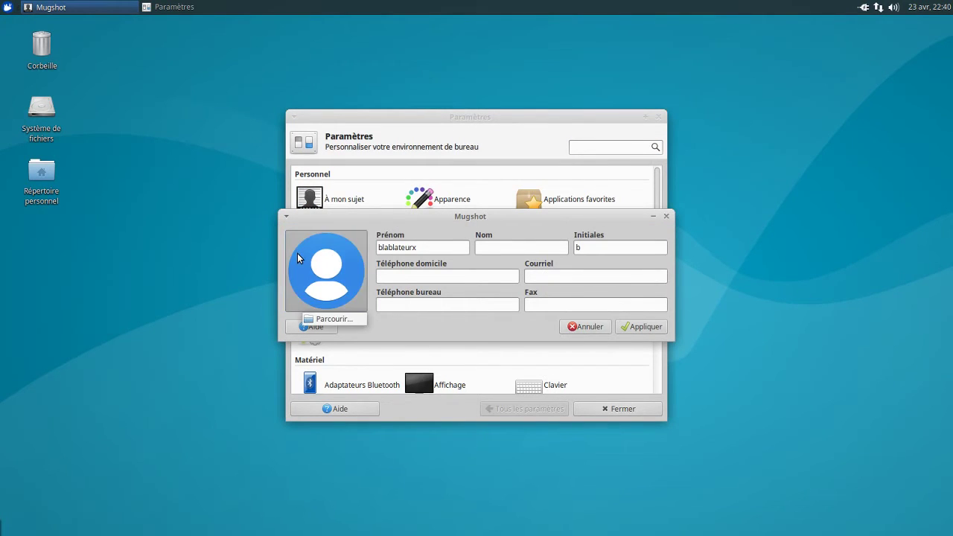
left_click(328, 319)
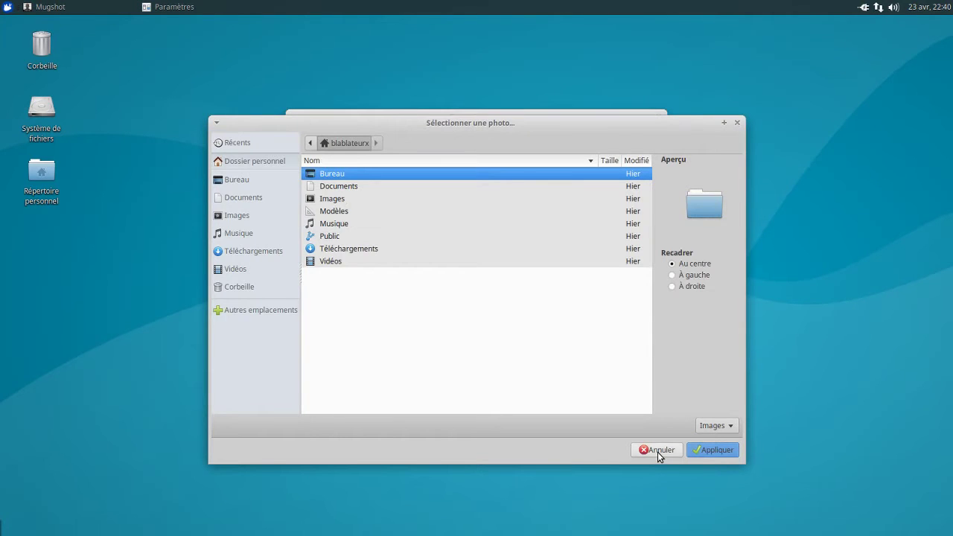
left_click(656, 449)
left_click(598, 330)
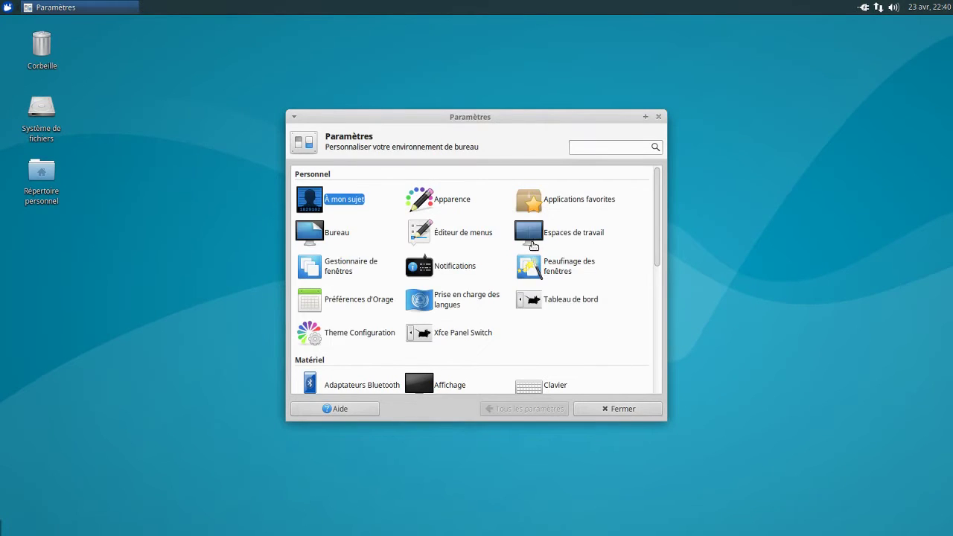
Step: Open the Apparence settings and compare the Numix and Greybird styles, ending on Numix
left_click(462, 201)
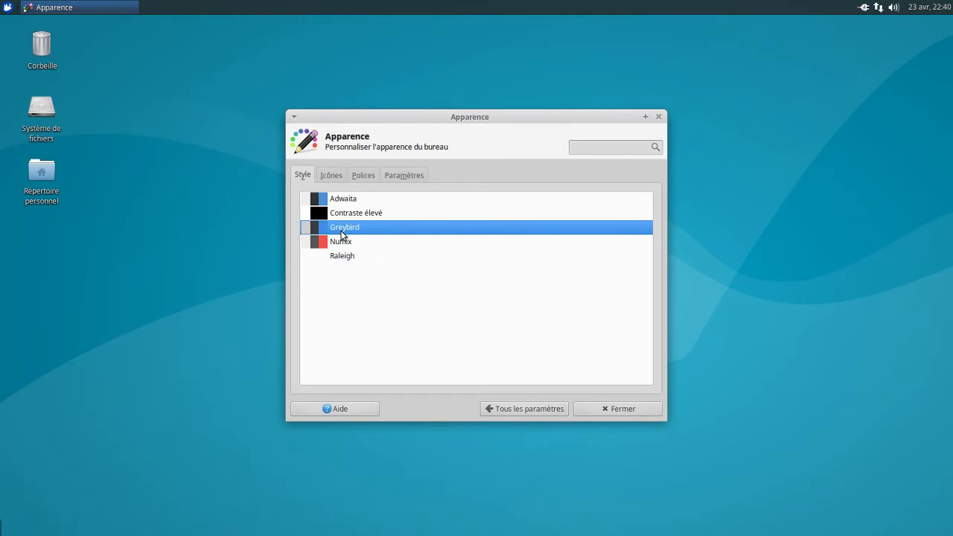
left_click(347, 243)
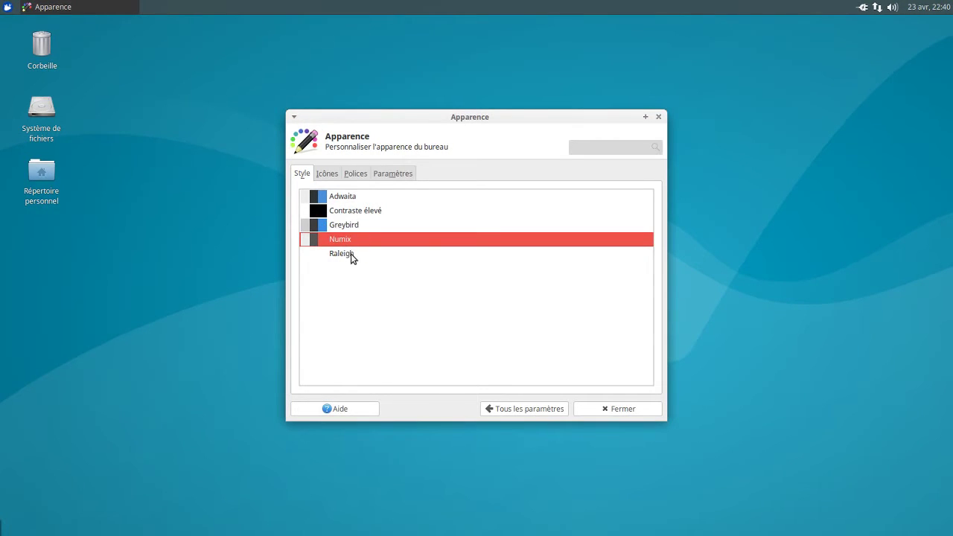
left_click(342, 224)
left_click(348, 243)
Step: Look through the full list of available icon themes in the Apparence settings
left_click(335, 175)
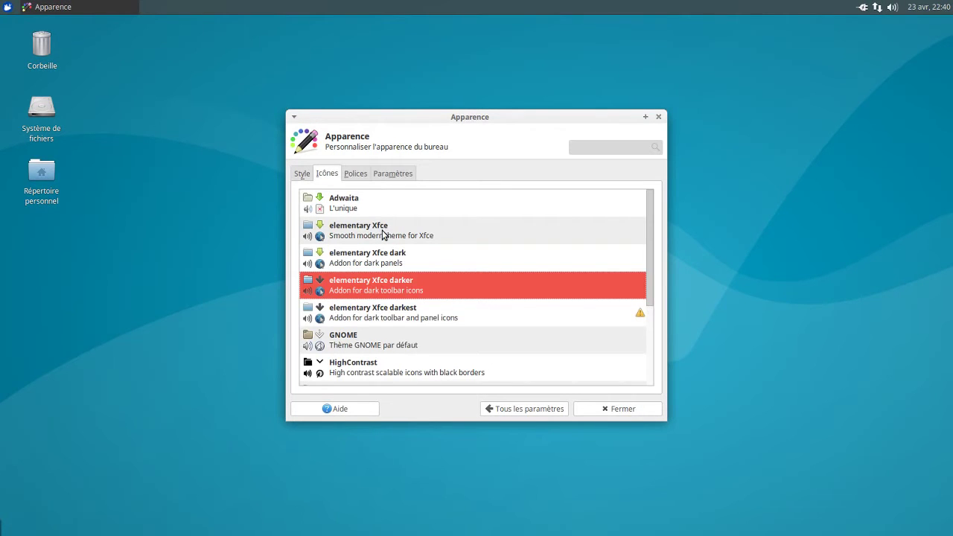
scroll(382, 235, "down", 2)
scroll(382, 235, "down", 3)
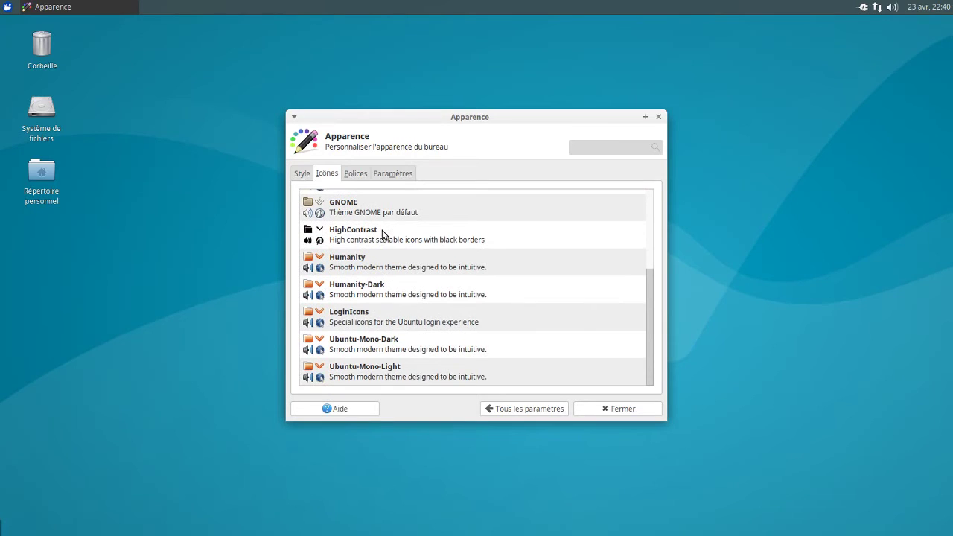
scroll(377, 359, "up", 3)
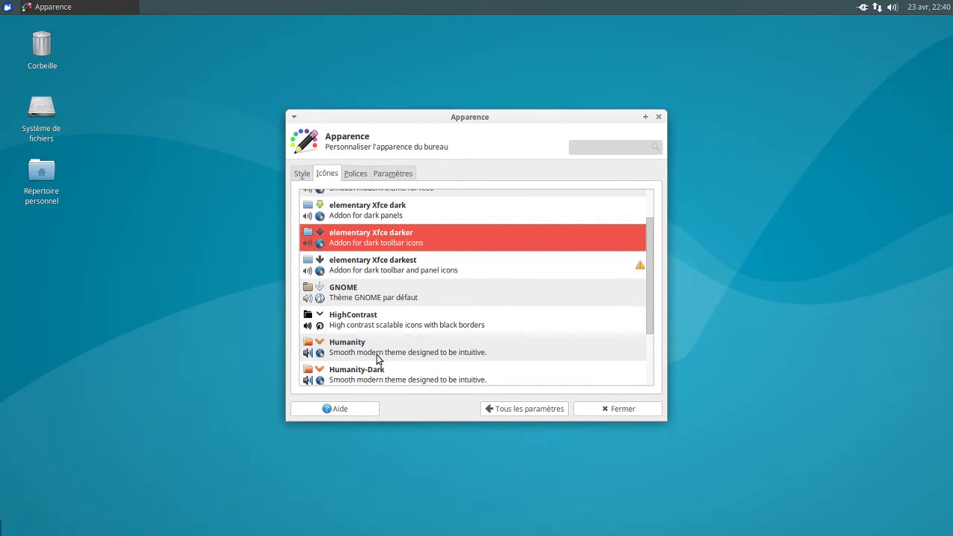
scroll(377, 360, "up", 2)
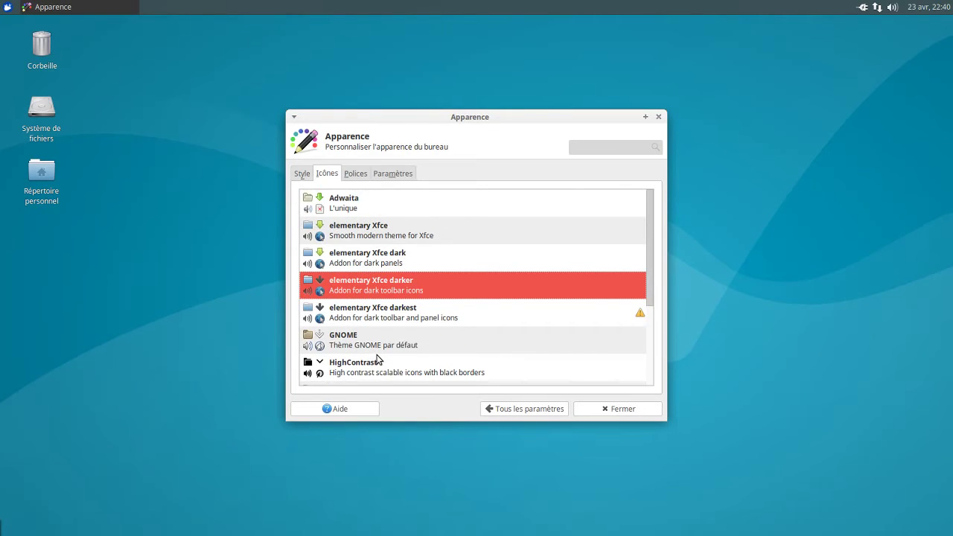
Step: Restore the Greybird style and check the cache note of the elementary Xfce darkest icon theme
left_click(302, 175)
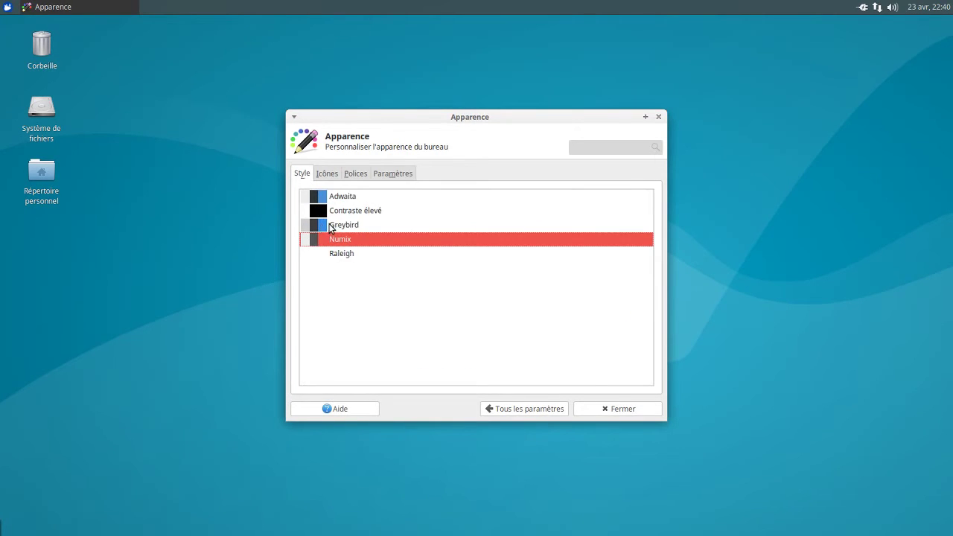
left_click(330, 227)
left_click(328, 176)
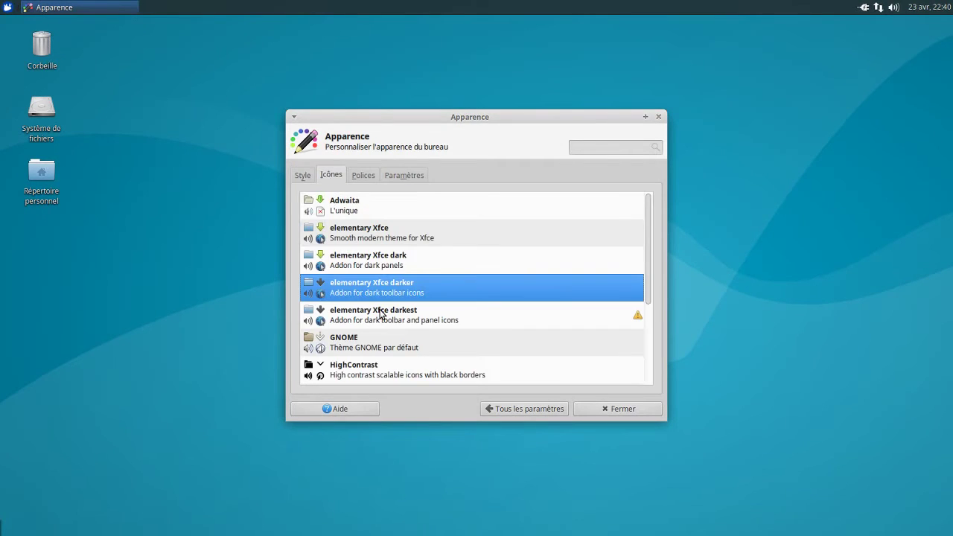
mouse_move(379, 314)
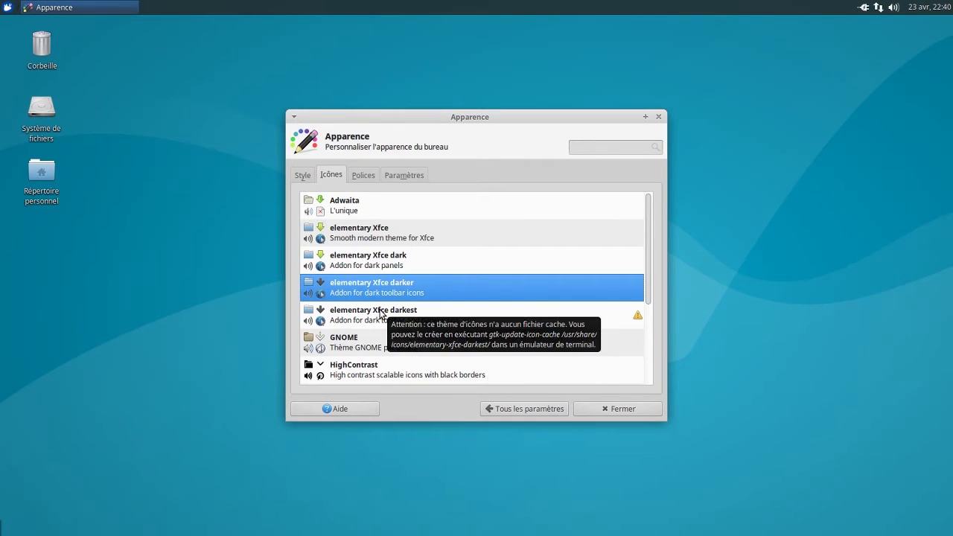
Step: Try the Adwaita desktop style and switch back to Greybird
left_click(309, 178)
left_click(350, 199)
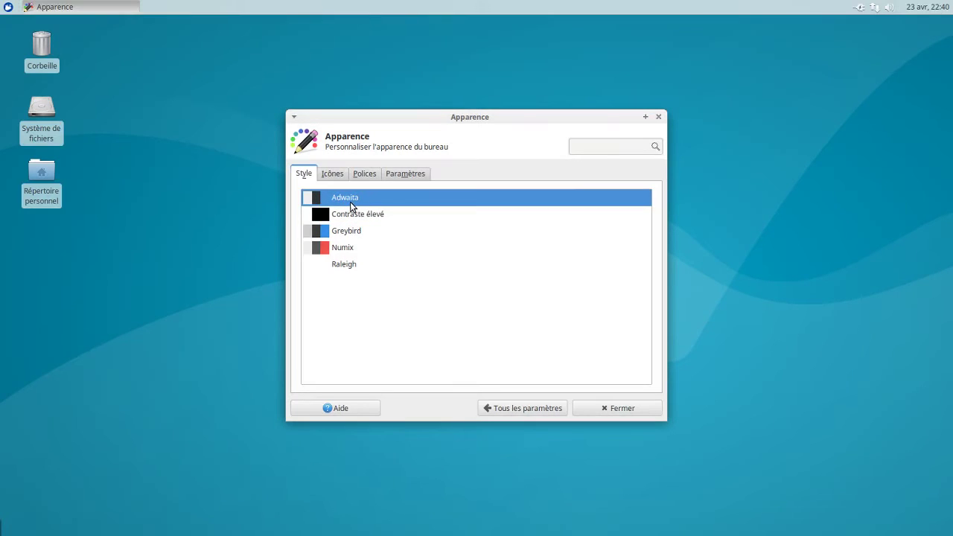
left_click(346, 231)
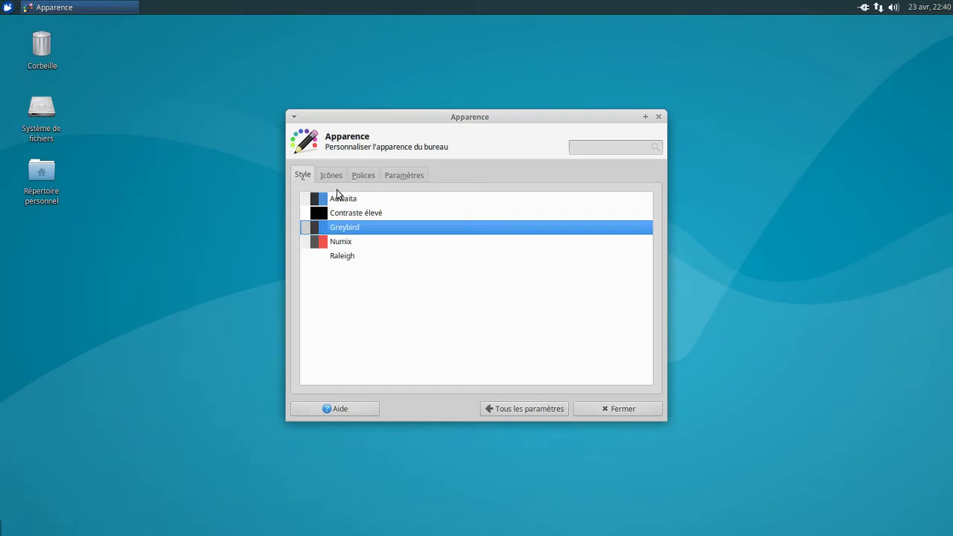
Step: Review the icon theme, font rendering and toolbar, menu and event sound options of the Apparence settings
left_click(334, 177)
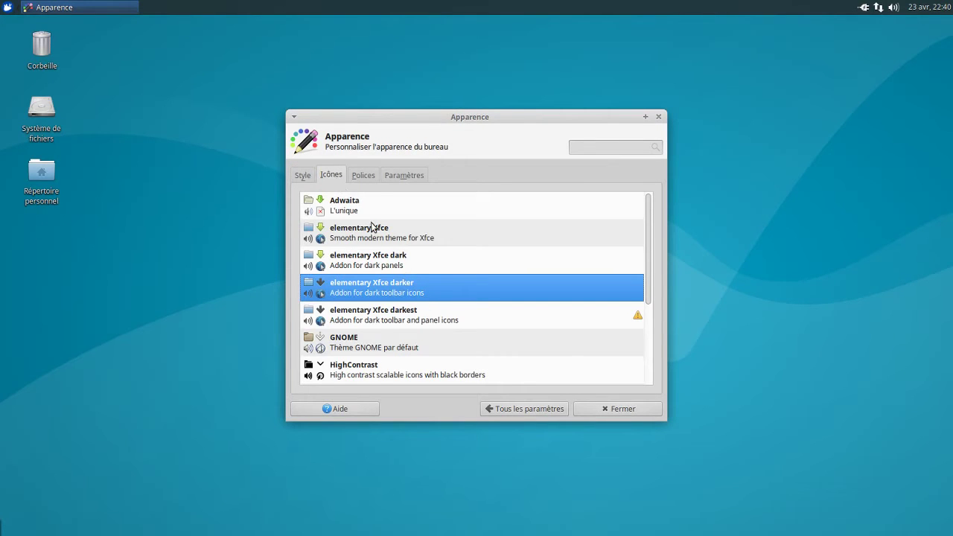
left_click(377, 175)
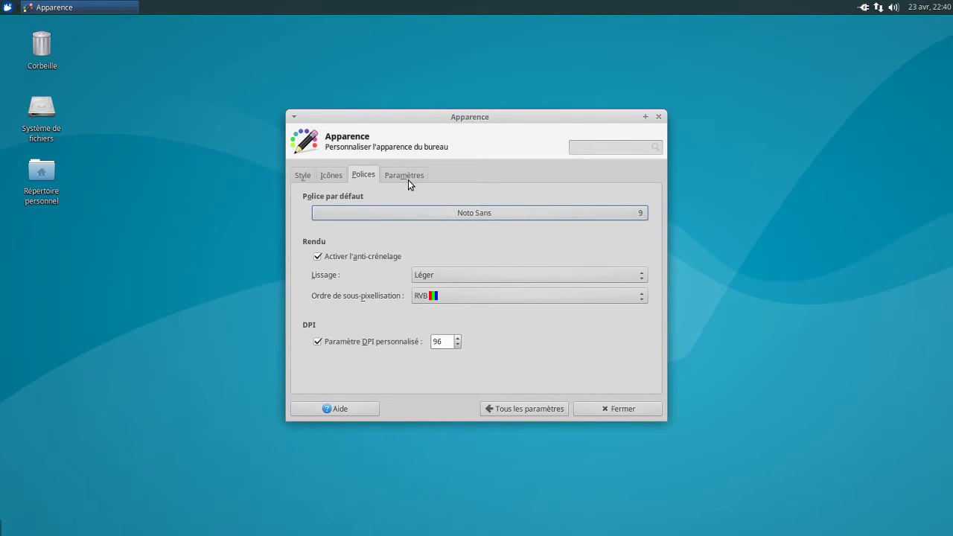
left_click(408, 176)
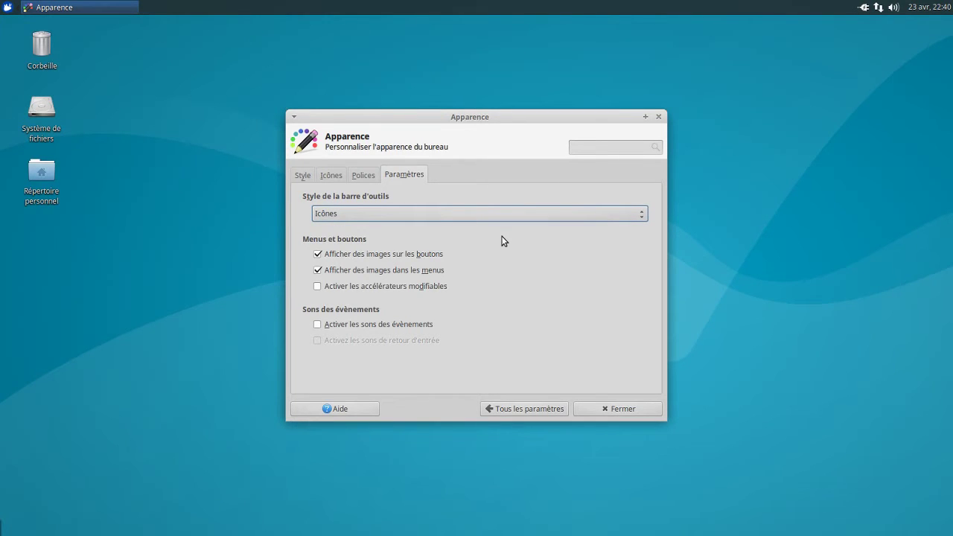
Step: Turn images on buttons and in menus off and on again, checking the effect in the desktop's context menu
left_click(359, 257)
left_click(366, 258)
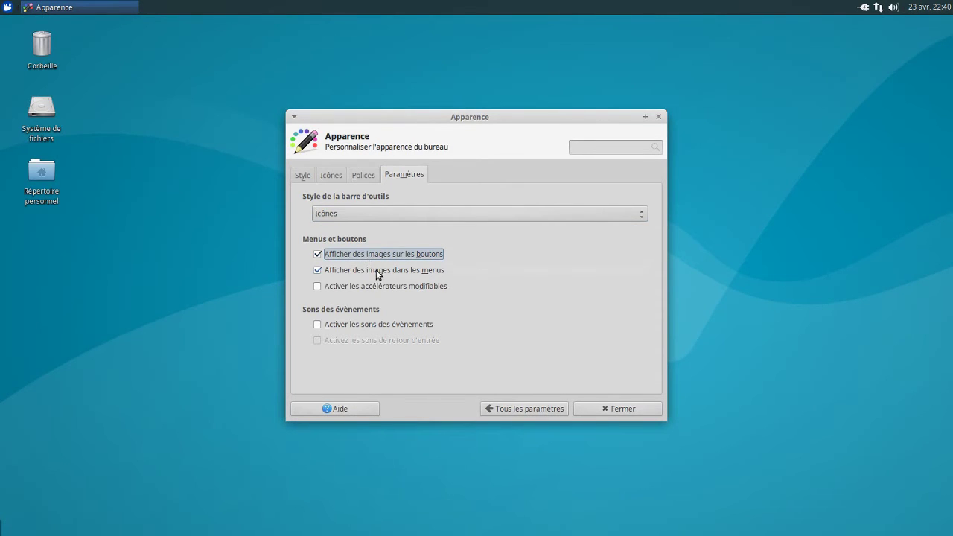
mouse_move(376, 270)
right_click(221, 260)
left_click(346, 259)
left_click(353, 269)
right_click(192, 248)
left_click(262, 209)
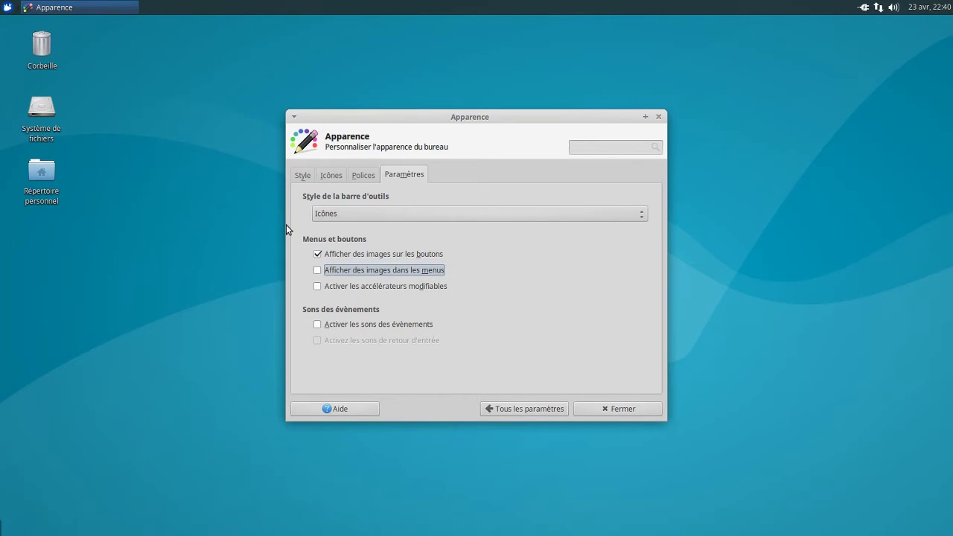
left_click(335, 269)
Step: Review the default Internet and utility programs in Applications favorites and return to the settings overview
left_click(499, 405)
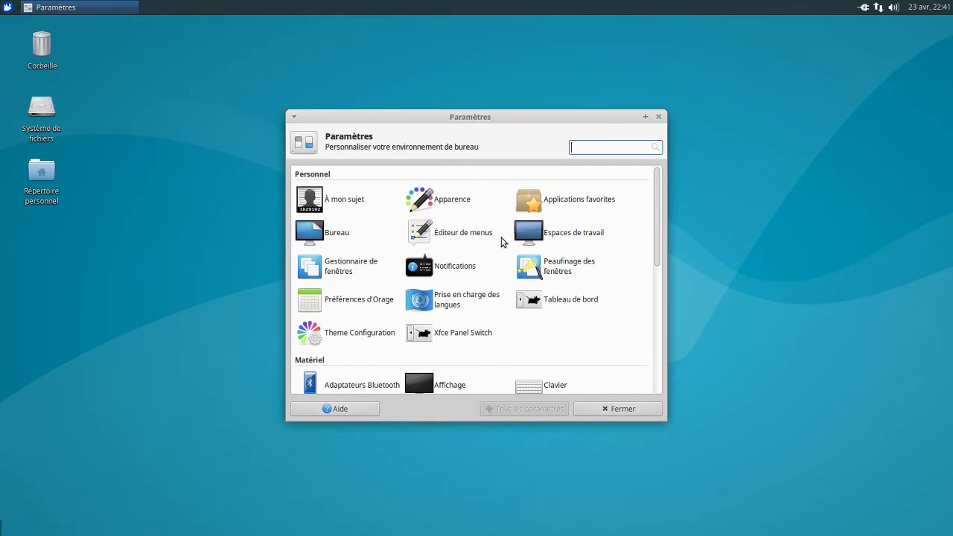
left_click(551, 202)
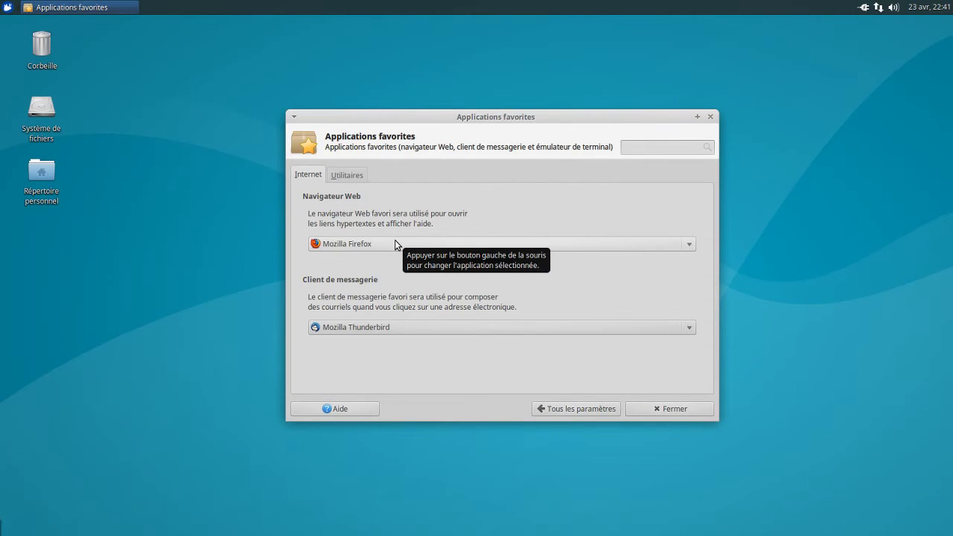
left_click(346, 174)
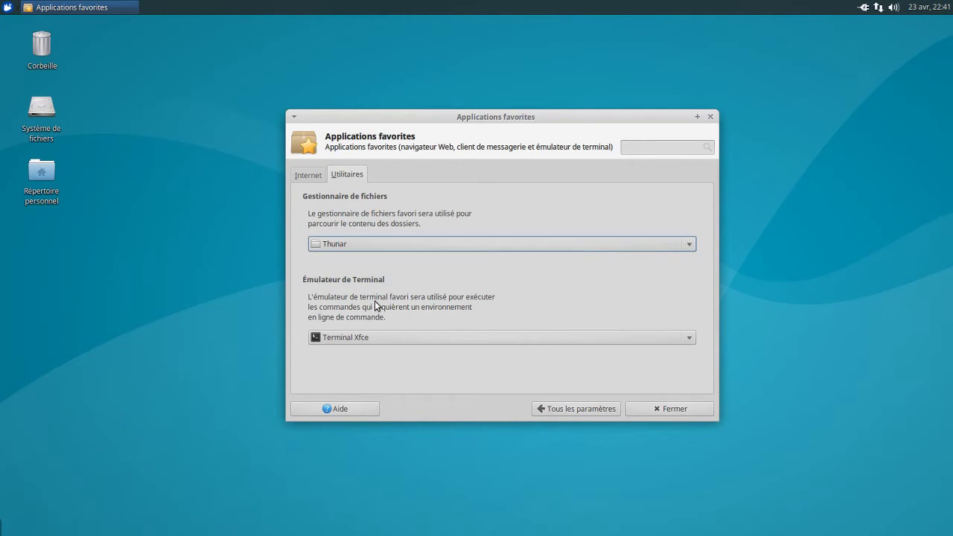
left_click(567, 403)
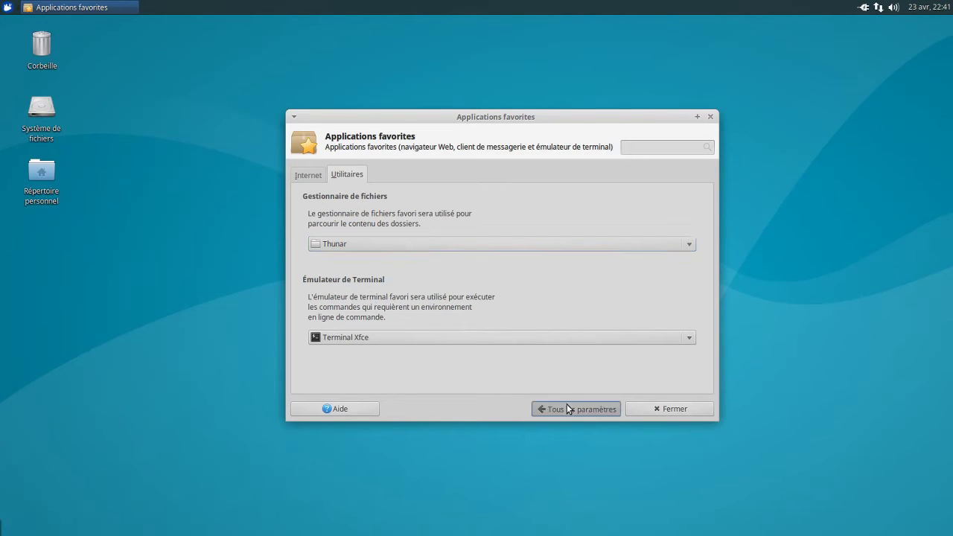
Step: In the Bureau settings, try the golden pavilion wallpaper, set the snowy mountain peak image as the background instead, and close the window
left_click(331, 237)
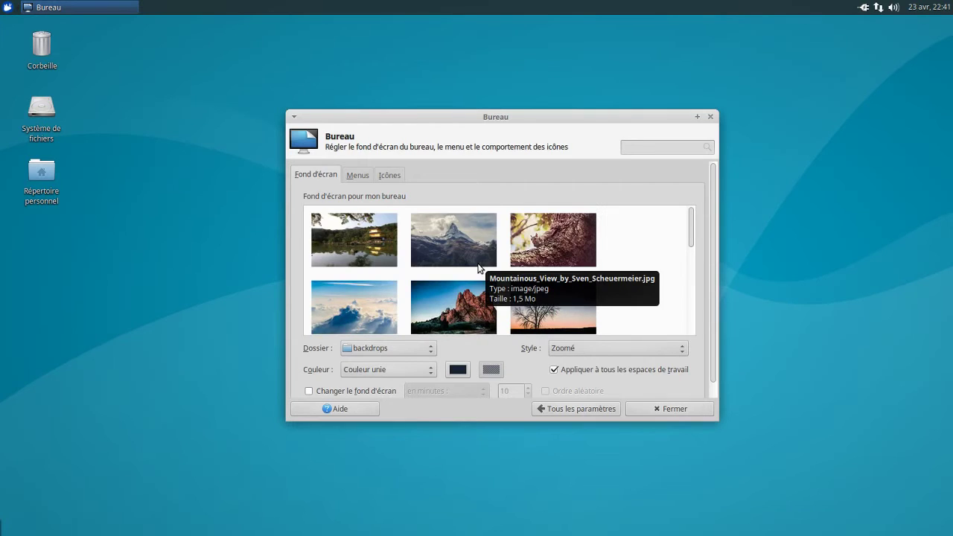
left_click(343, 246)
left_click_drag(495, 119, 724, 232)
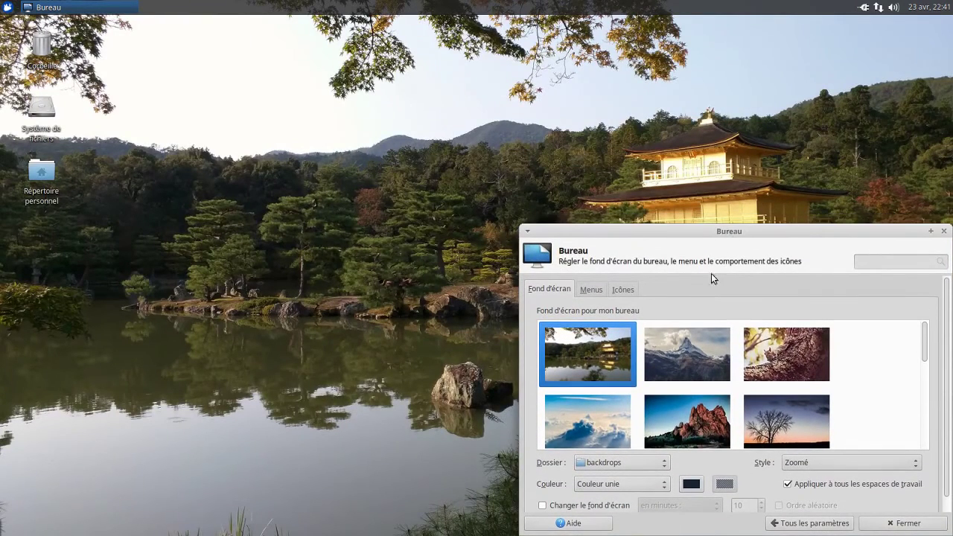
left_click(695, 345)
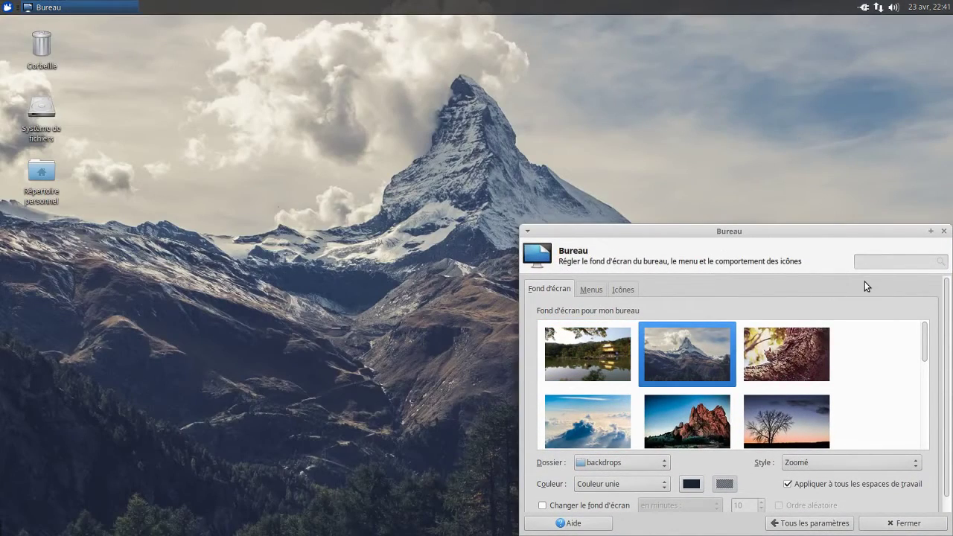
left_click(943, 231)
Step: Open the calendar of the panel clock
left_click(929, 18)
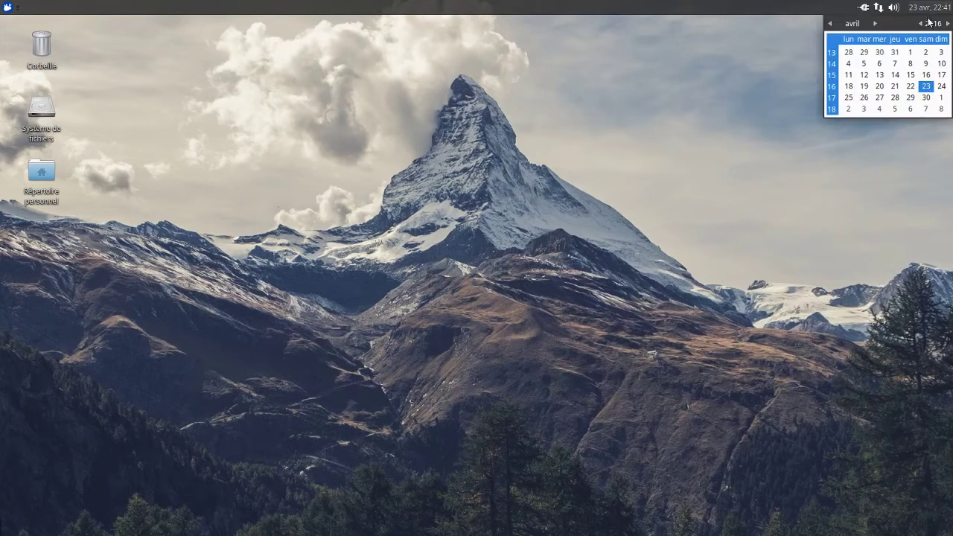
Step: Close the calendar, then restart the system and log back in with the account password
left_click(682, 121)
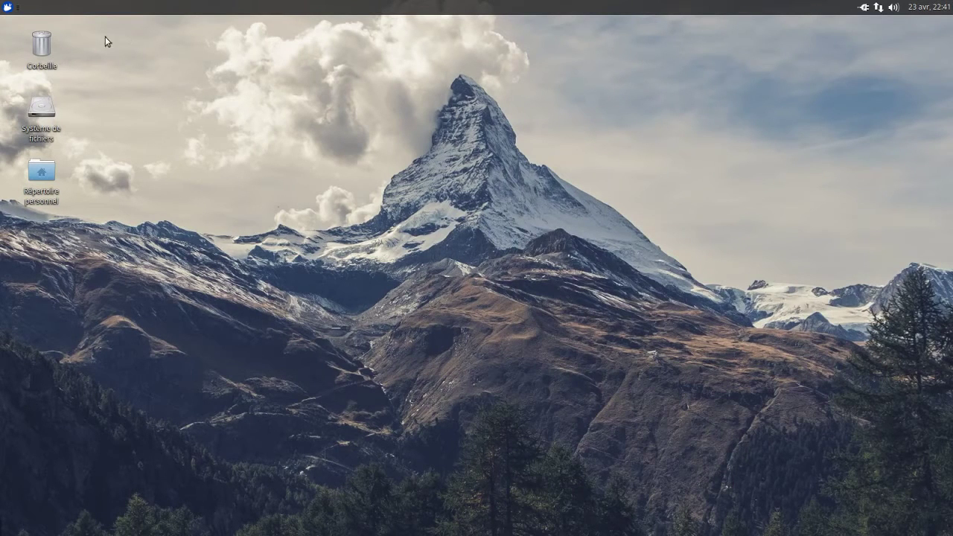
left_click(8, 8)
left_click(219, 300)
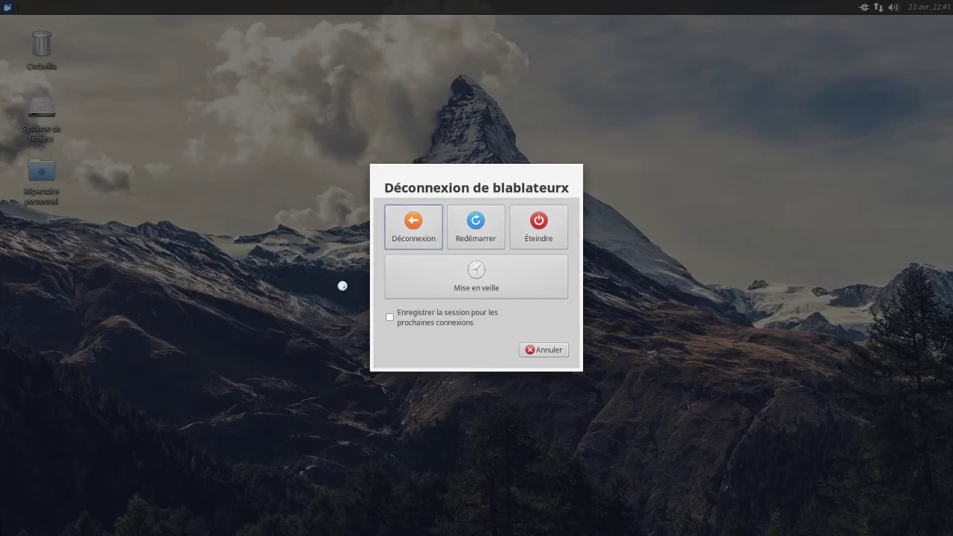
left_click(480, 242)
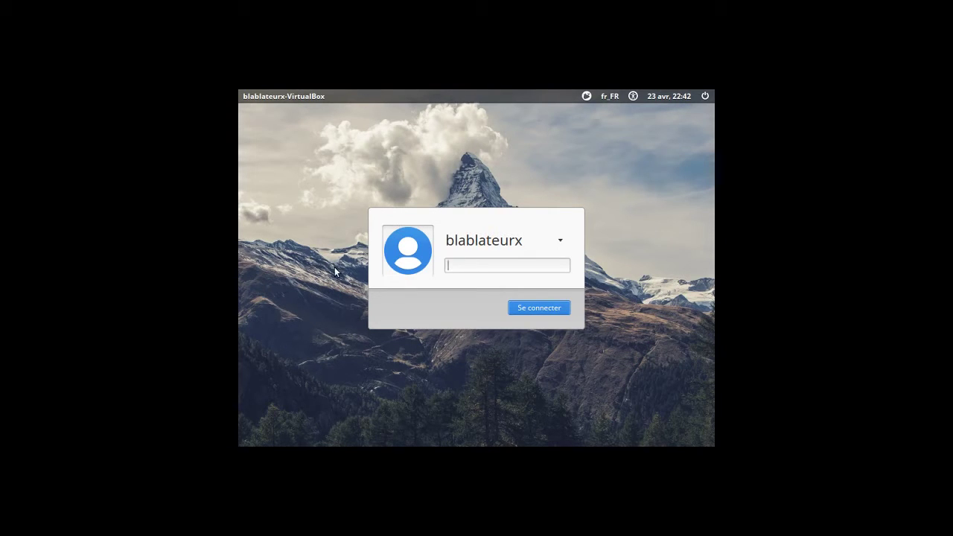
type("aaaaaaaaaaa")
key("Return")
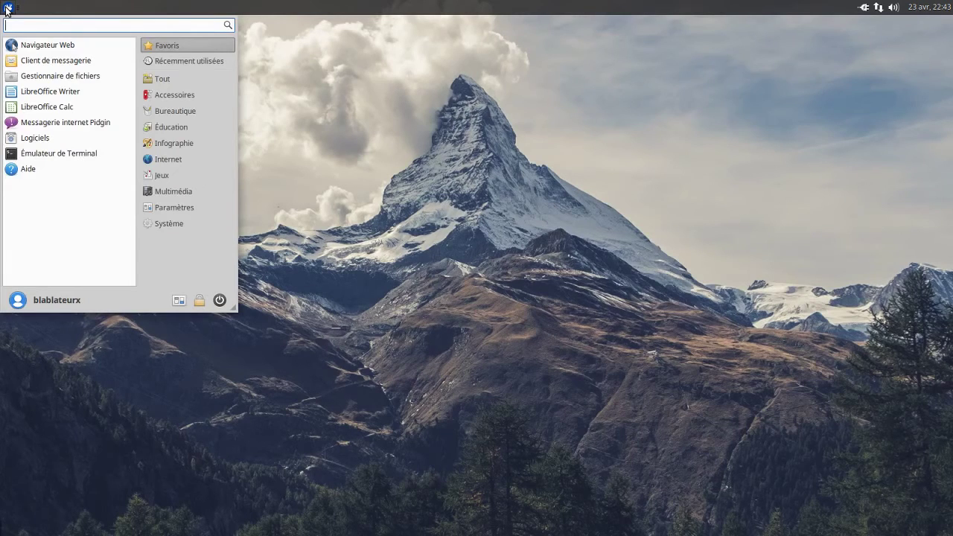
Step: Open a terminal and install htop with sudo apt-get install htop, authorising it with the account password
left_click(67, 158)
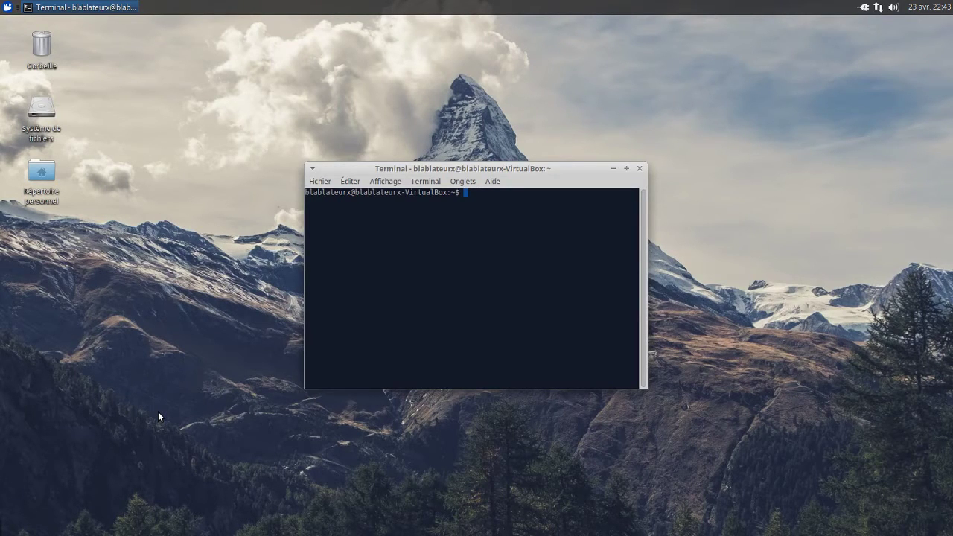
type("sudo apt-get install htop")
key("Return")
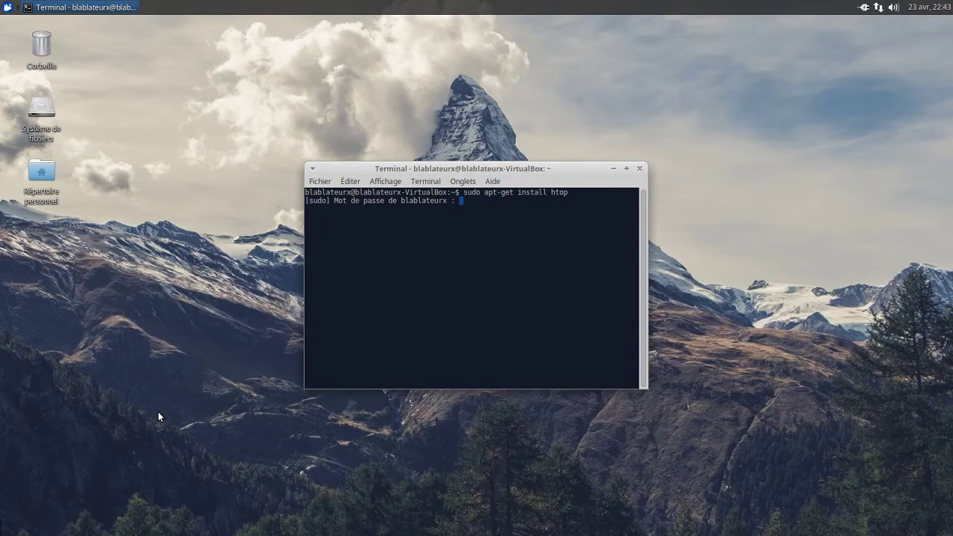
key("Return")
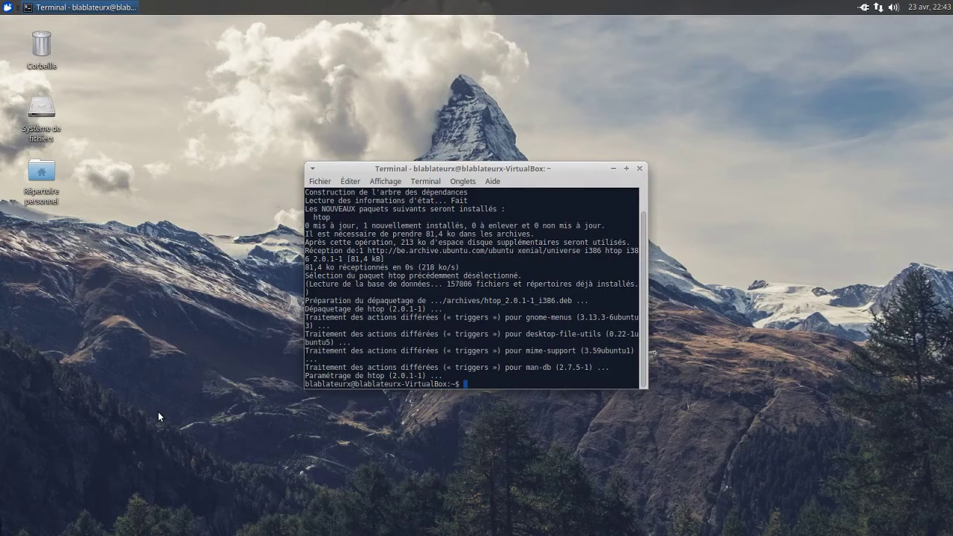
Step: Run htop to examine the system's memory and processor use, and close the terminal
type("htop")
key("Return")
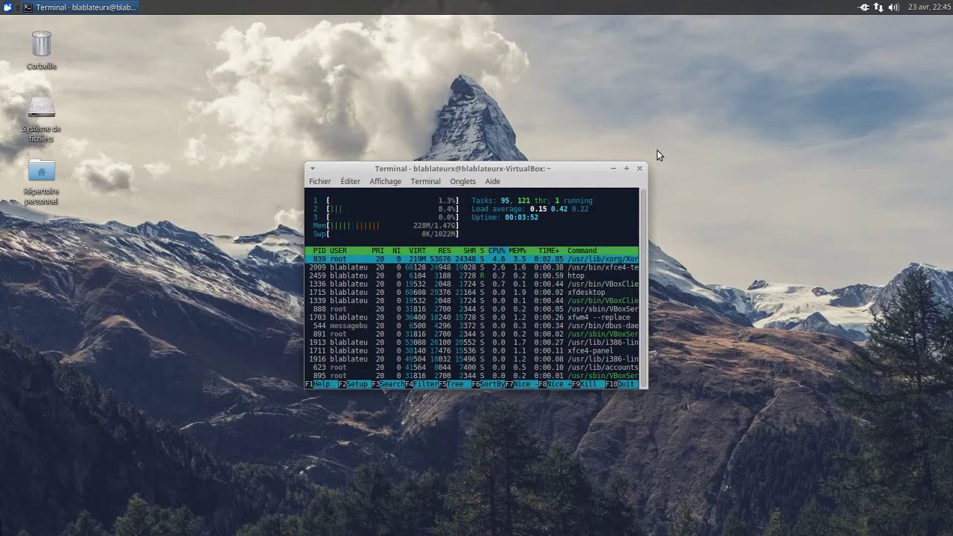
left_click(638, 171)
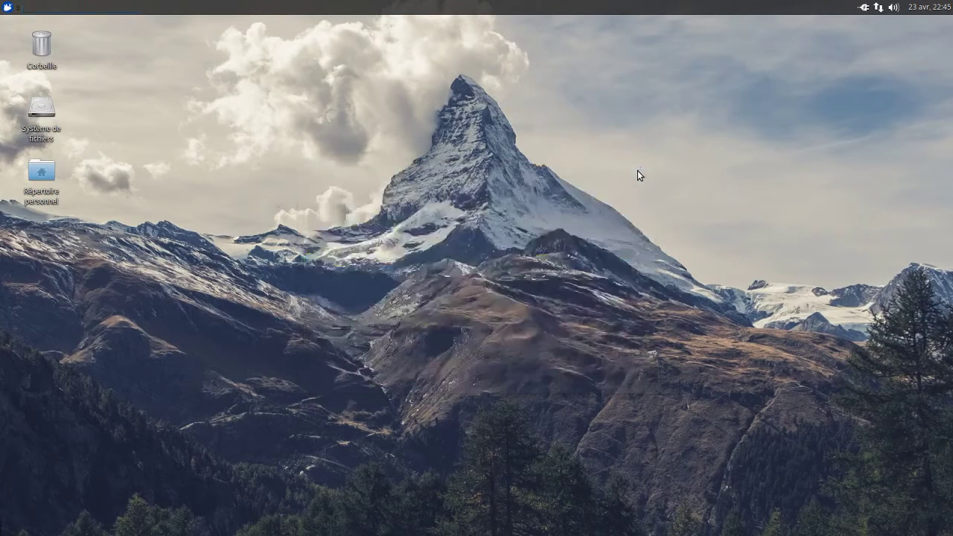
Step: Open the Bureau settings from the settings manager and move the window aside to uncover the wallpaper
left_click(4, 8)
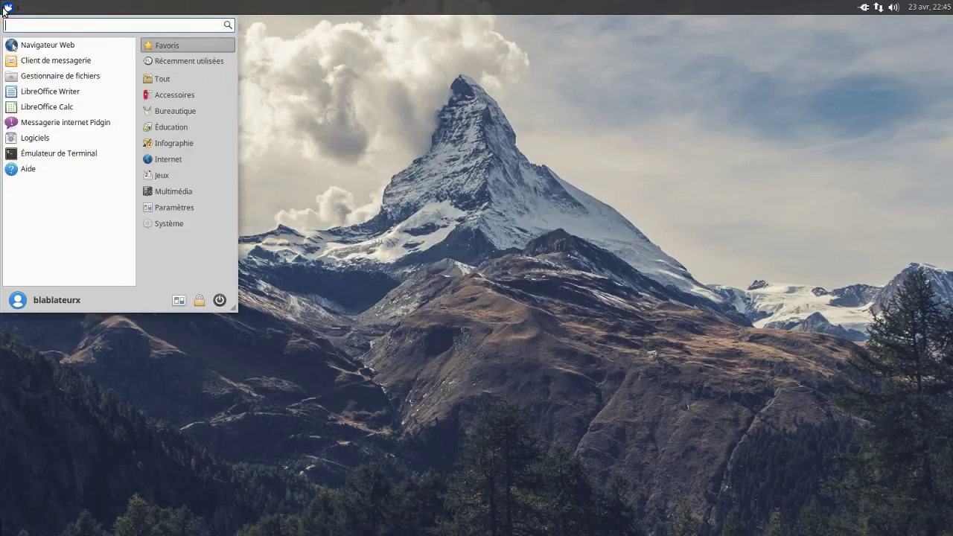
left_click(179, 300)
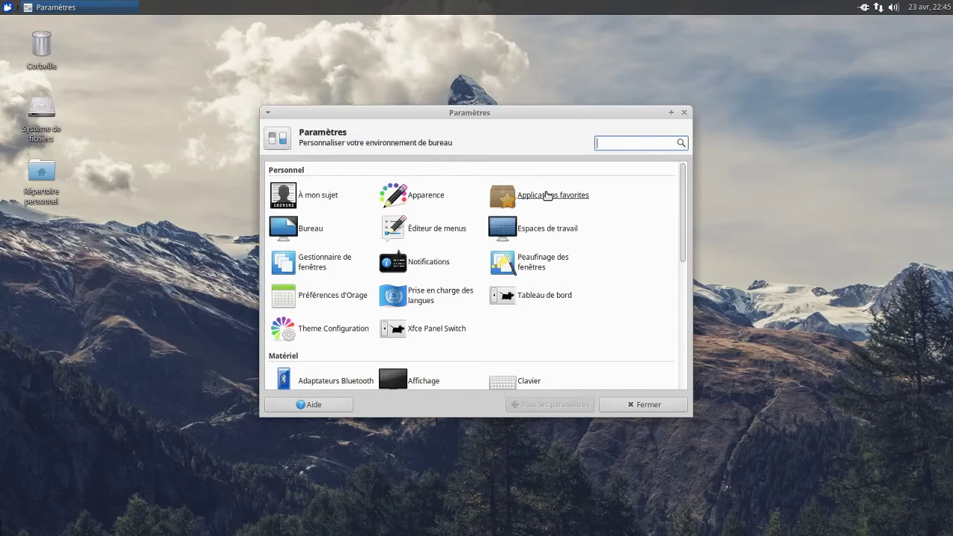
left_click(312, 232)
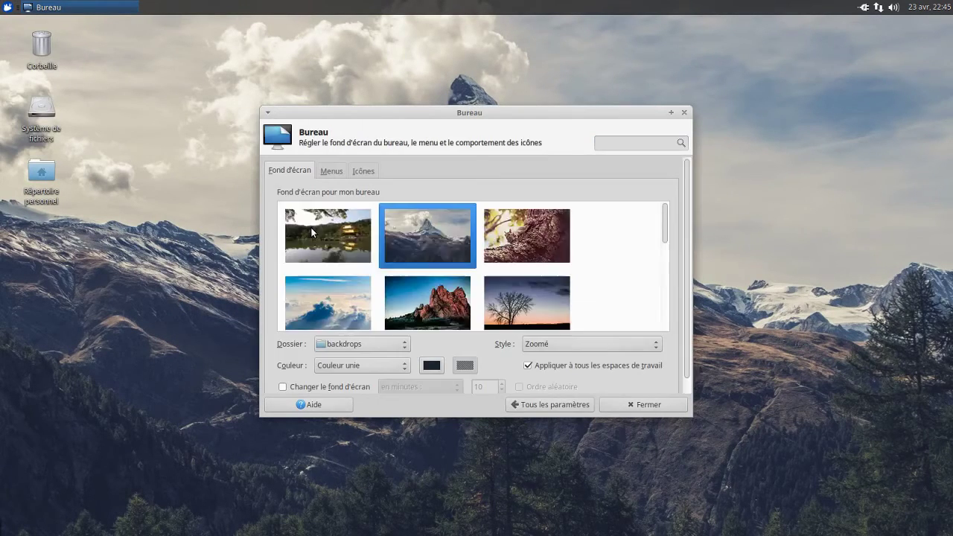
left_click_drag(520, 118, 780, 237)
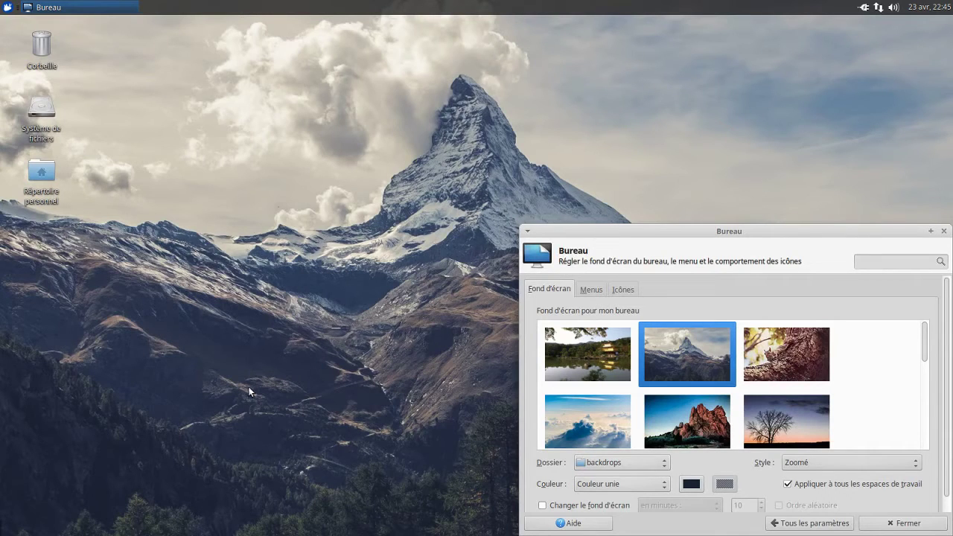
Step: Try the photo wallpapers one after another: squirrel, clouds, red rocks, bare tree, green leaf, dewy grass and blossoms
left_click(810, 361)
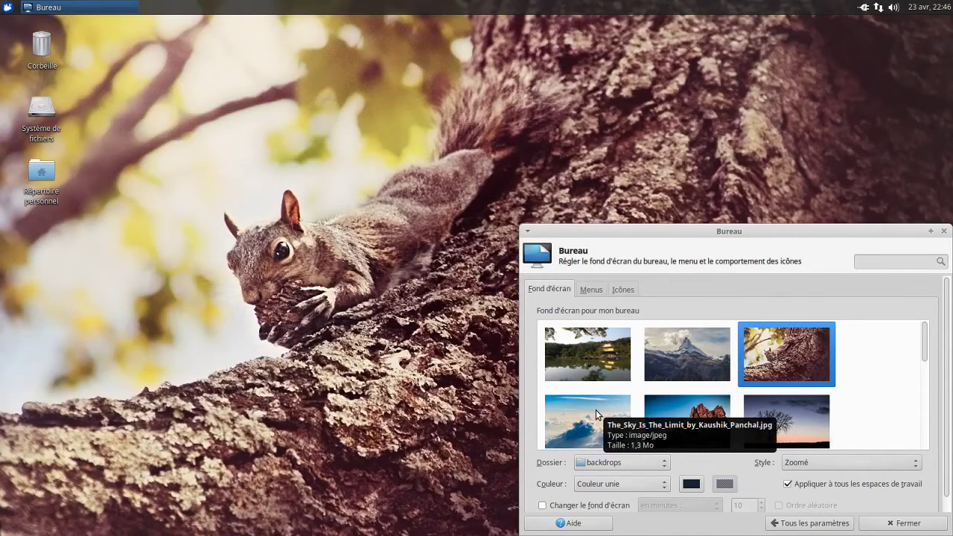
left_click(596, 410)
left_click(657, 410)
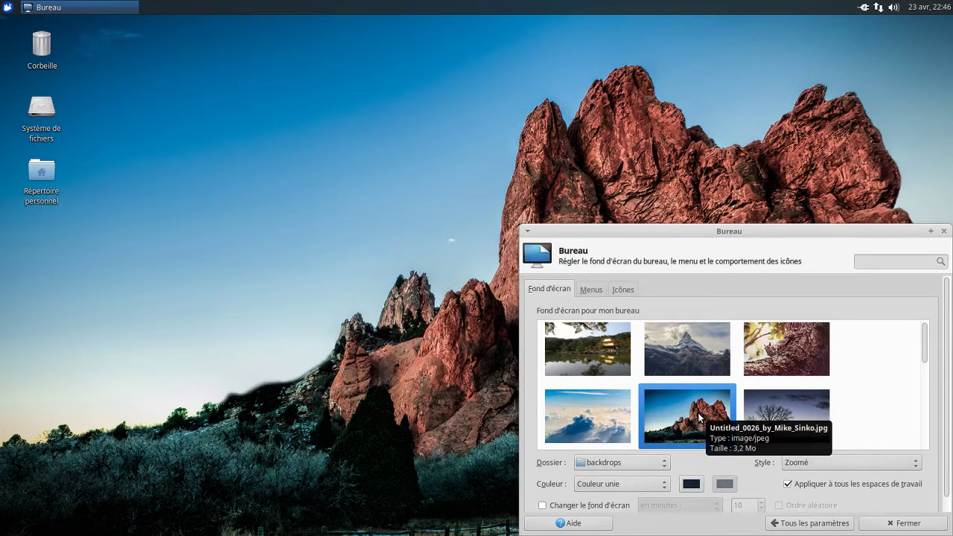
left_click(757, 417)
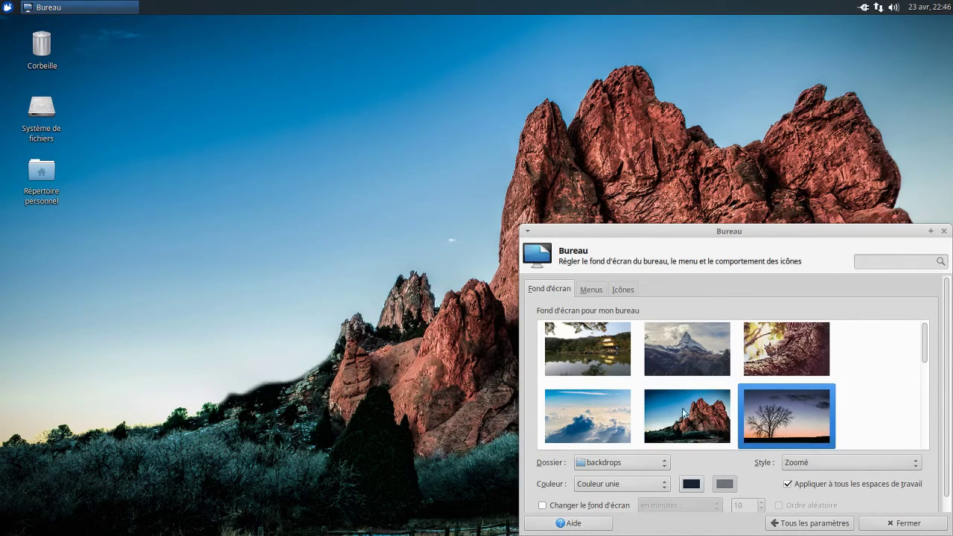
scroll(660, 399, "down", 2)
left_click(608, 397)
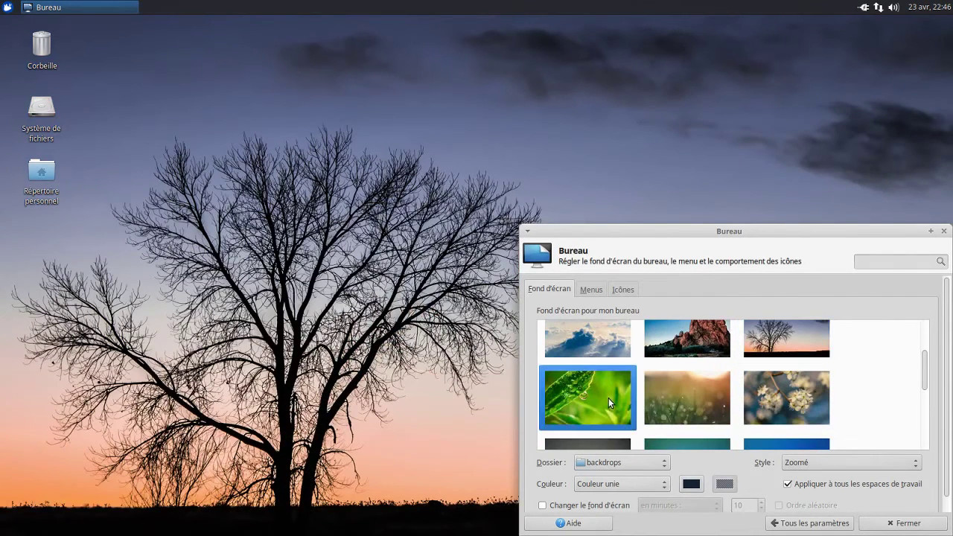
left_click(666, 400)
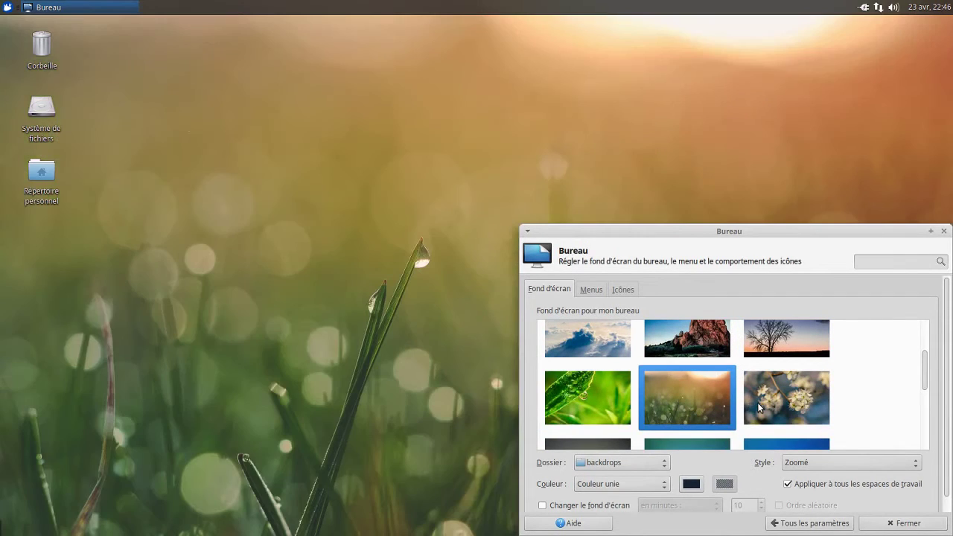
left_click(757, 405)
Step: Try the grey, blue and teal abstract Xubuntu wallpapers and the wasp on a yellow flower
scroll(620, 368, "down", 1)
left_click(585, 402)
left_click(656, 409)
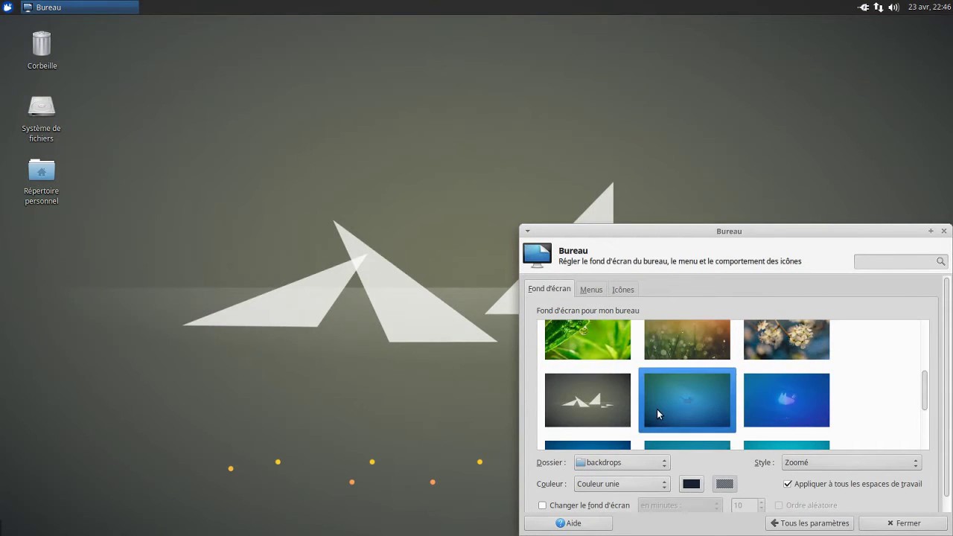
left_click(768, 403)
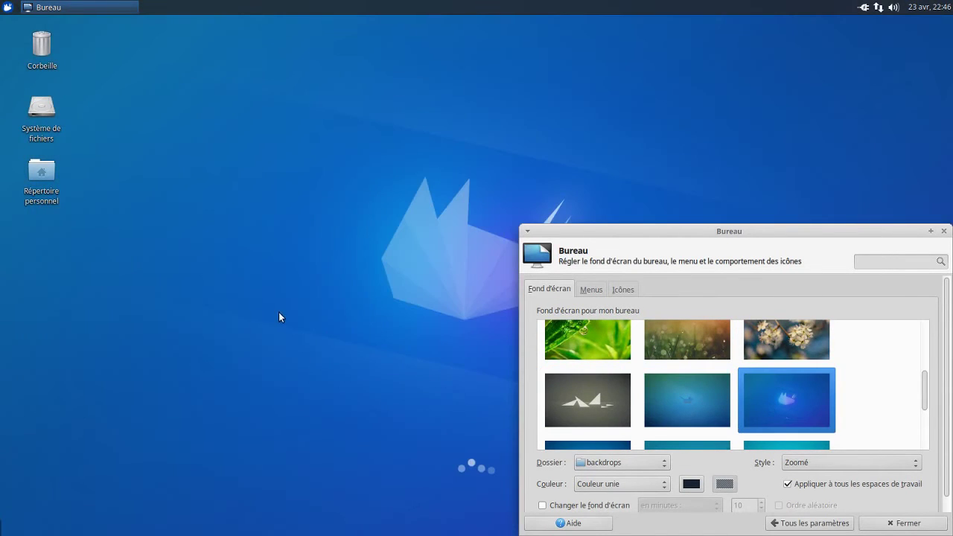
scroll(623, 364, "down", 1)
left_click(606, 390)
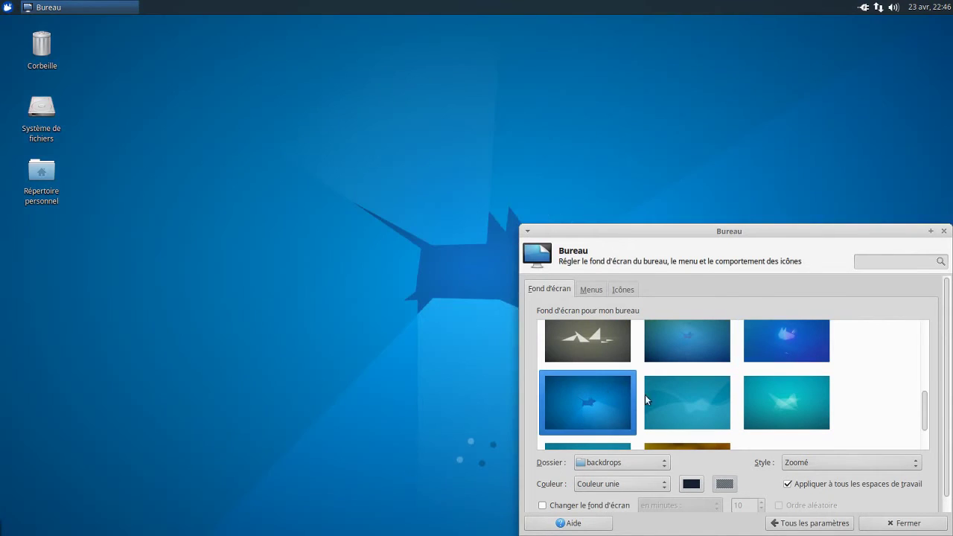
left_click(671, 392)
left_click(748, 390)
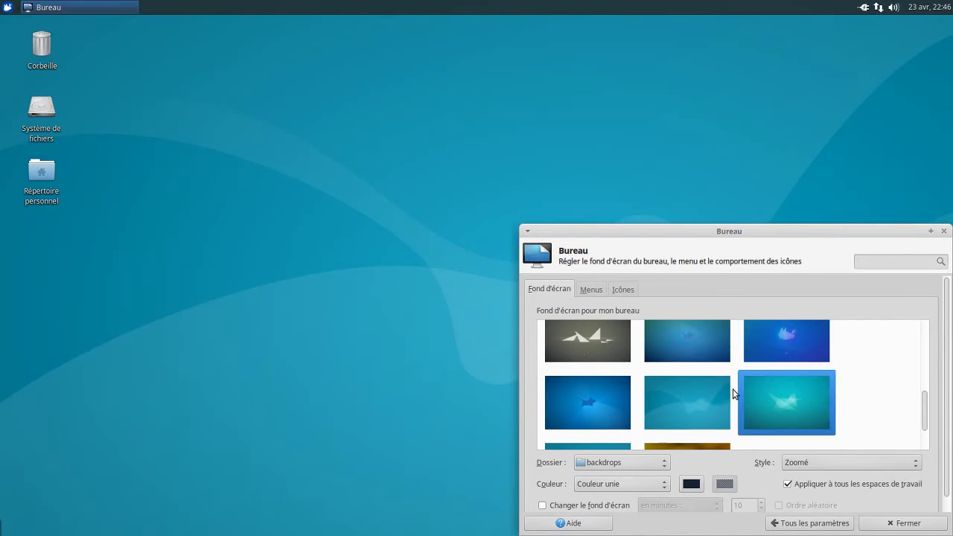
scroll(730, 385, "down", 1)
left_click(618, 415)
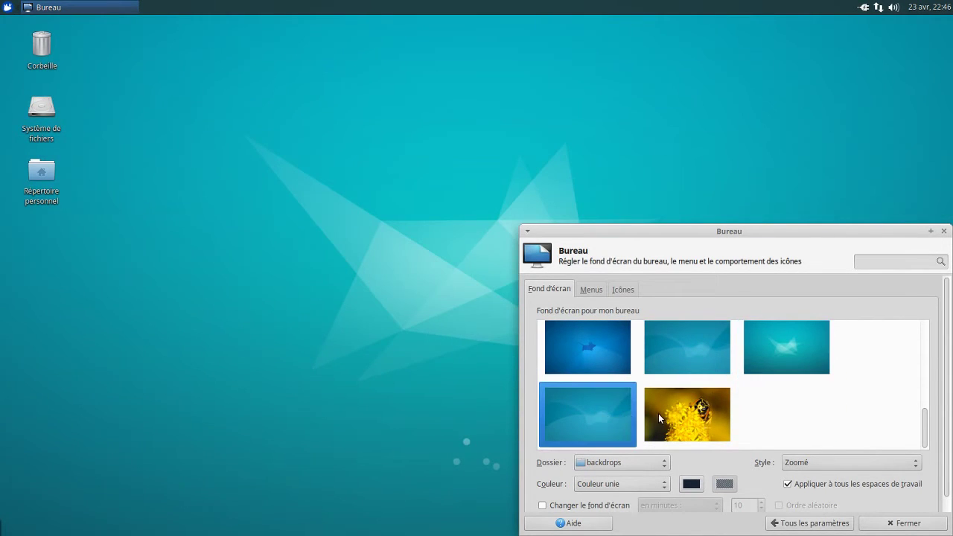
left_click(672, 413)
Step: Try the golden pavilion and red rocks wallpapers again, and set the bare tree at dusk as the background
scroll(673, 393, "up", 5)
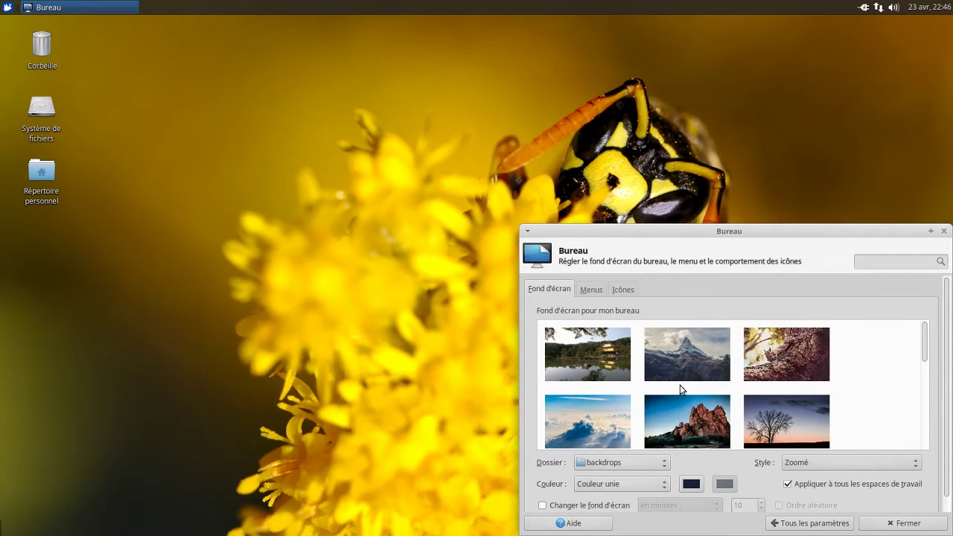
left_click(623, 363)
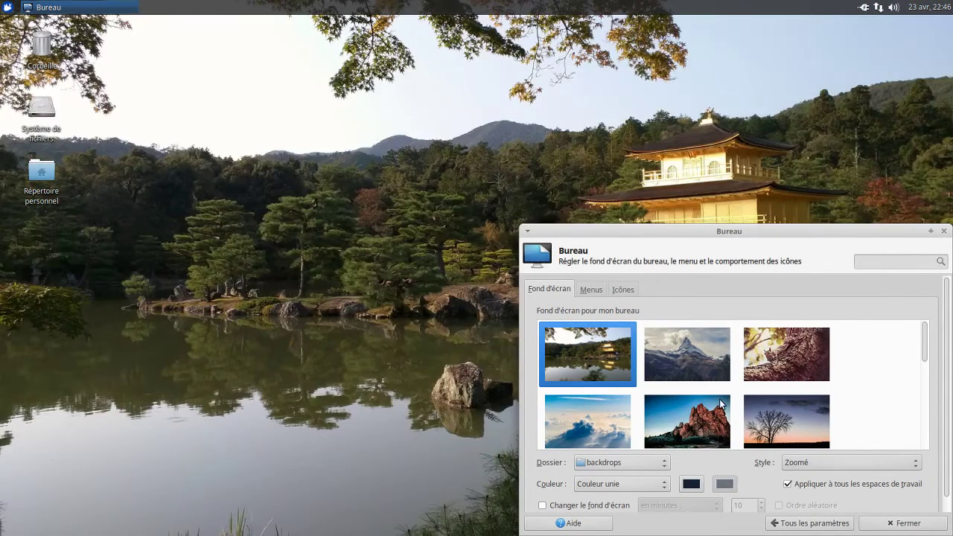
scroll(719, 399, "down", 1)
left_click(692, 363)
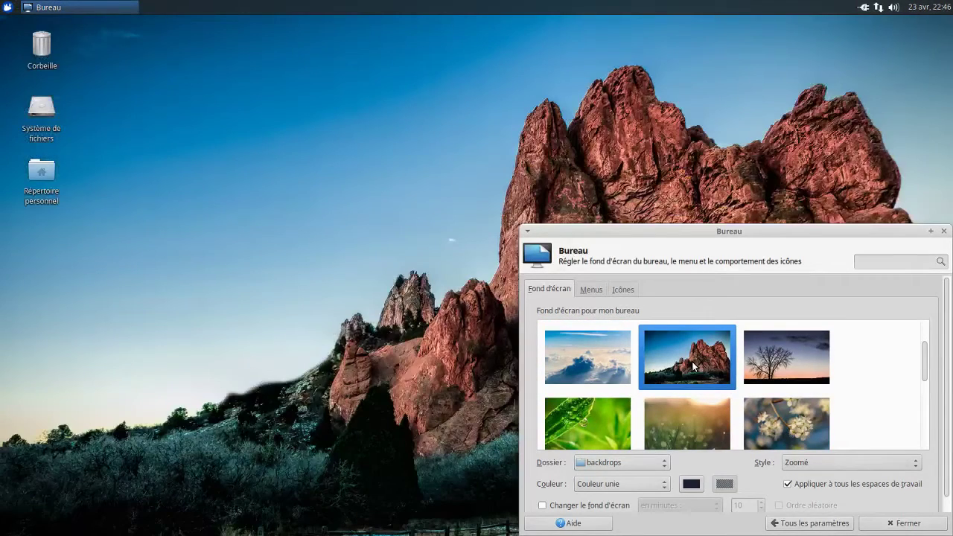
left_click(782, 374)
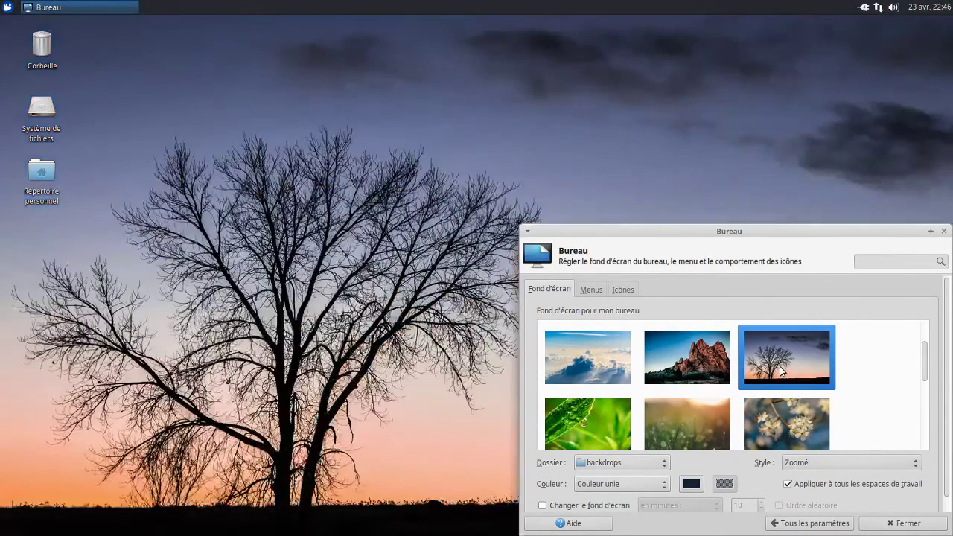
Step: Review the Menus options of the Bureau settings and examine the Applications submenu in the desktop's context menu
left_click(592, 289)
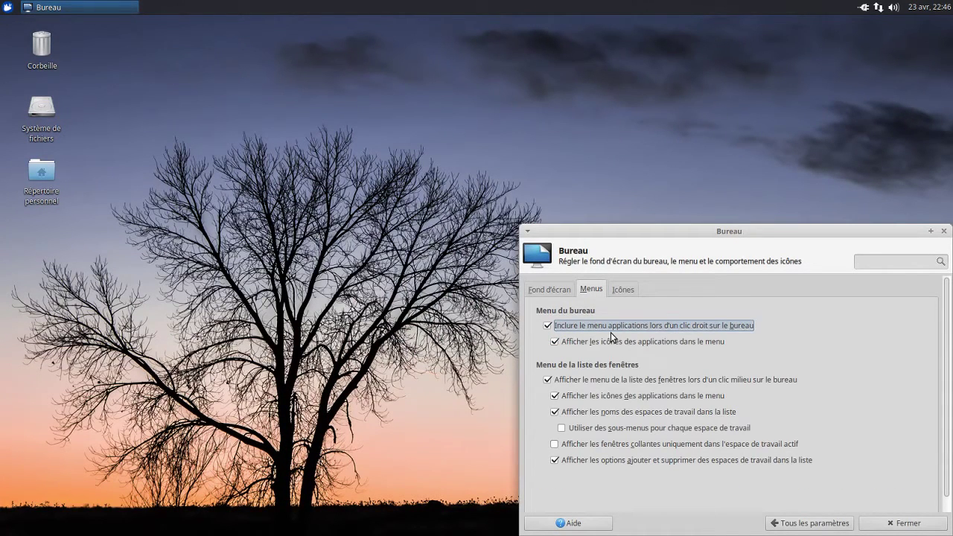
right_click(228, 174)
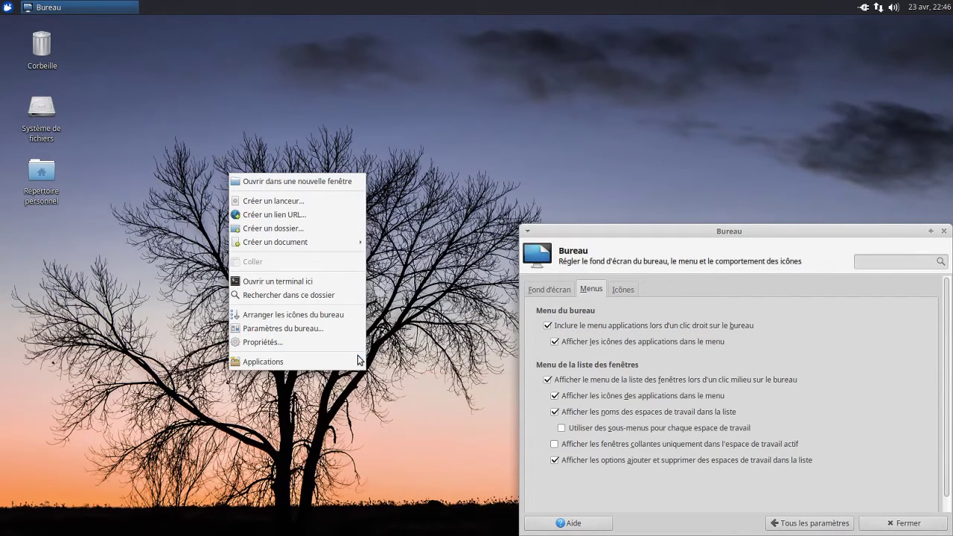
mouse_move(355, 361)
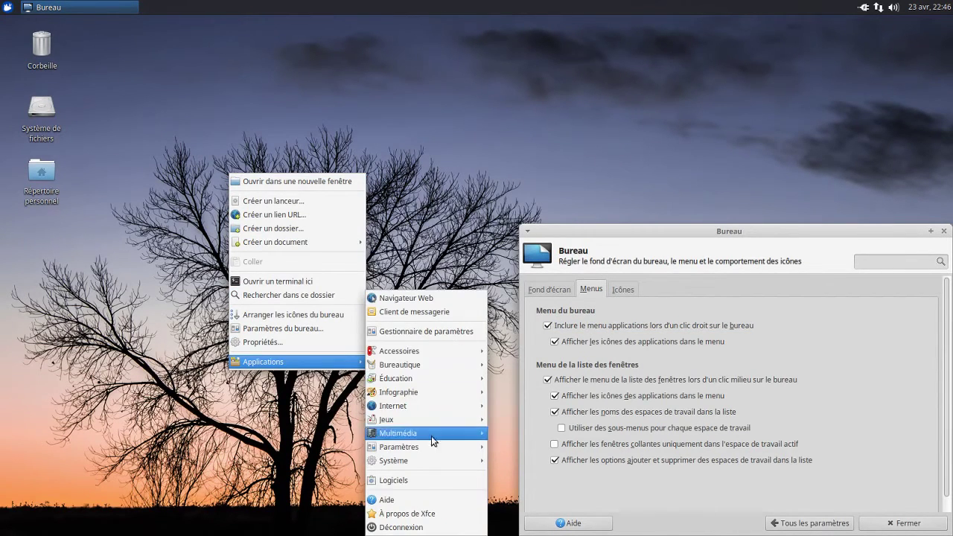
left_click(378, 47)
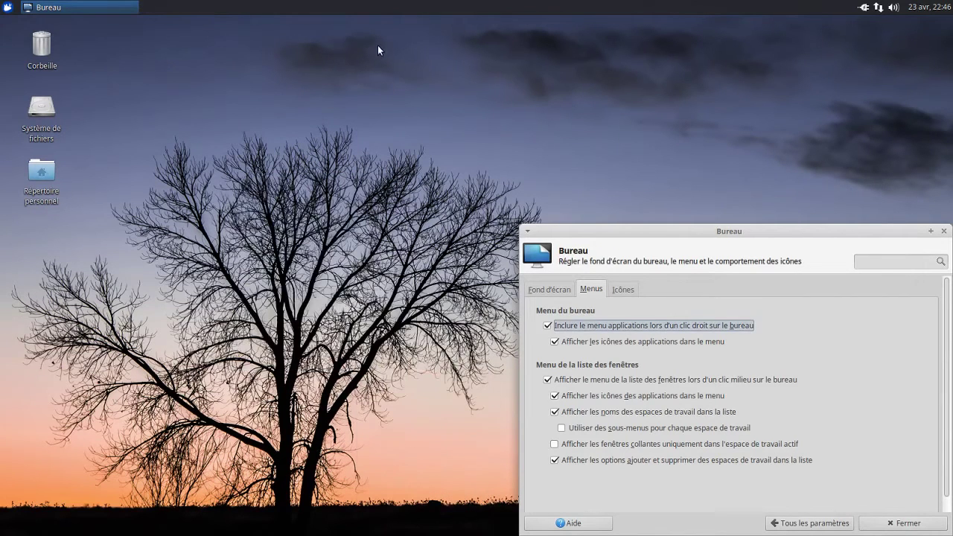
right_click(314, 147)
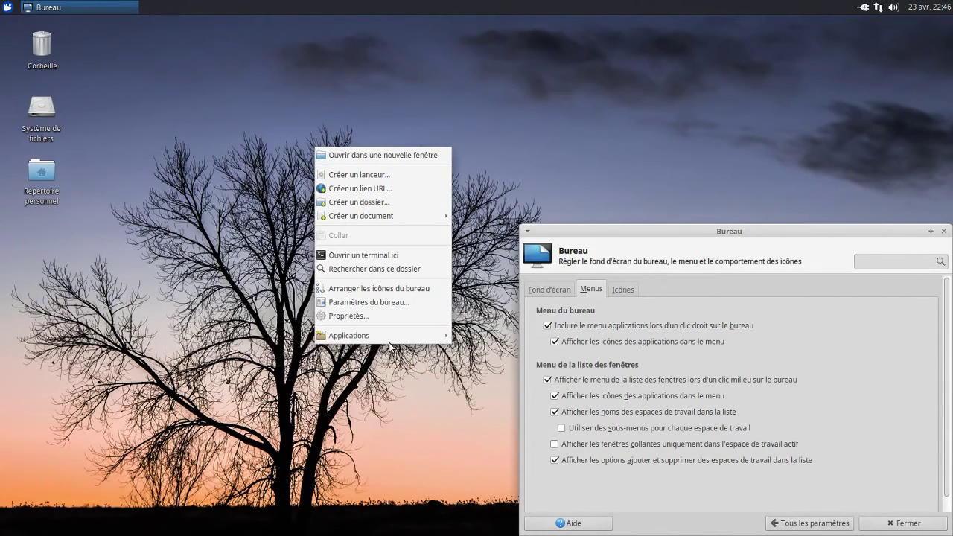
left_click(395, 376)
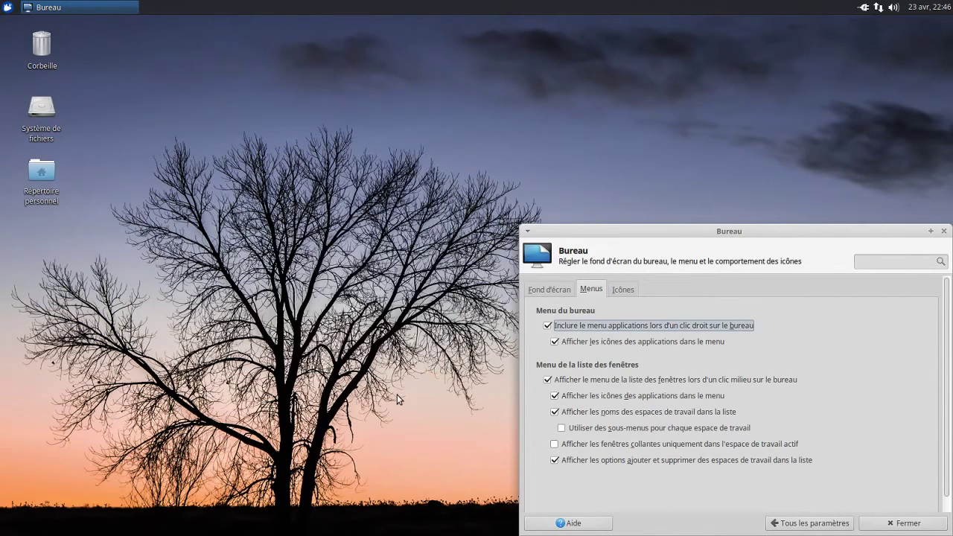
Step: Turn off the application icons in the desktop menu and check the effect in the desktop's context menu
left_click(607, 343)
right_click(373, 306)
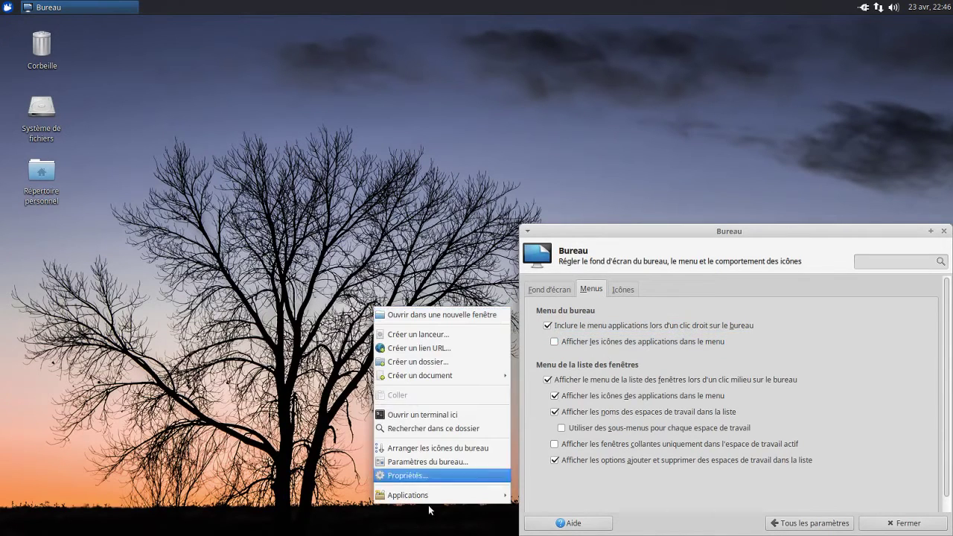
left_click(338, 435)
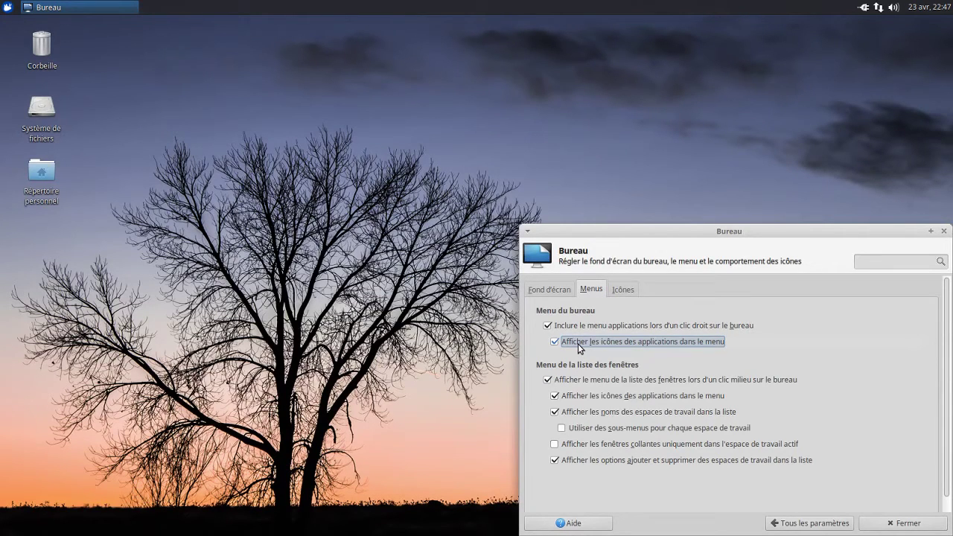
Step: Examine the desktop's window list menu and try it without application icons, restoring the icons
middle_click(206, 165)
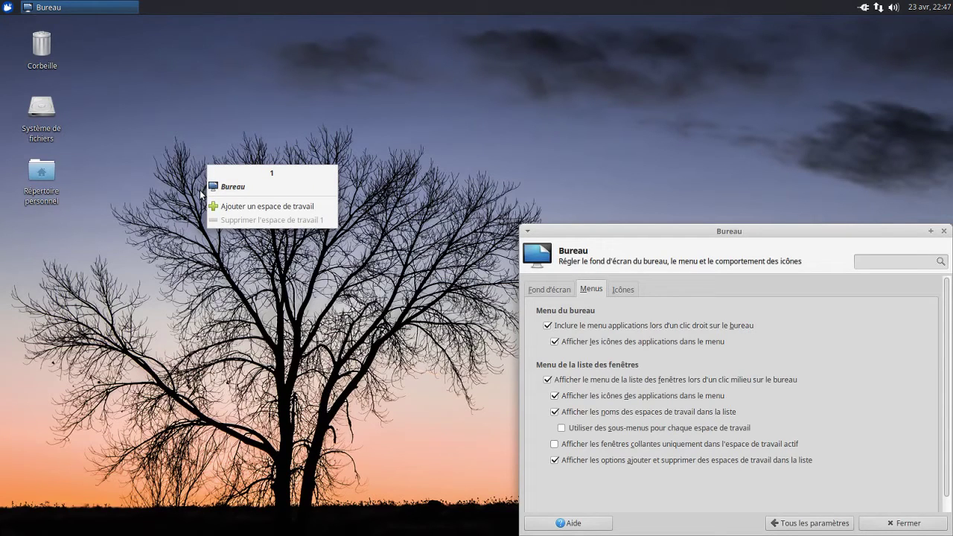
left_click(271, 288)
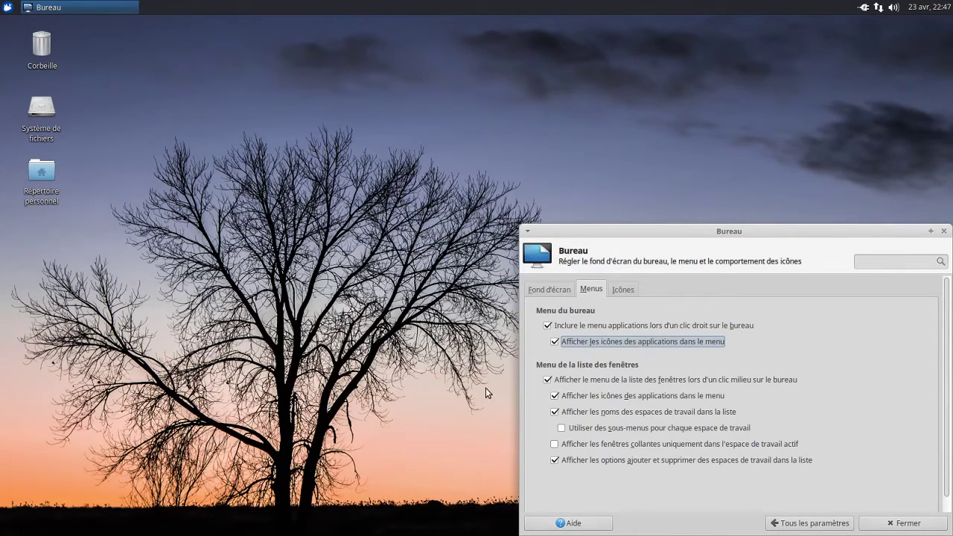
left_click(629, 402)
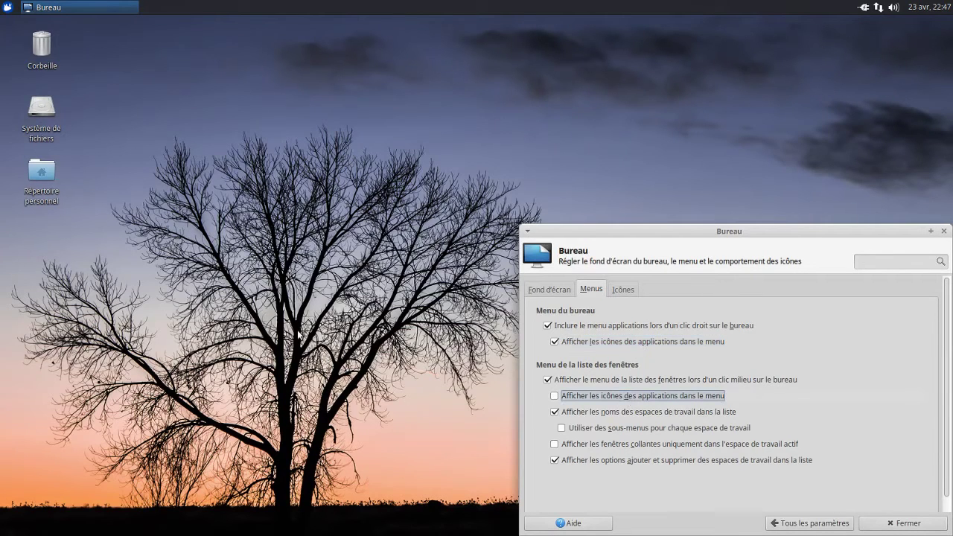
middle_click(201, 292)
left_click(434, 374)
left_click(620, 395)
Step: Try the window list menu without workspace names and turn the names back on
left_click(625, 414)
middle_click(310, 332)
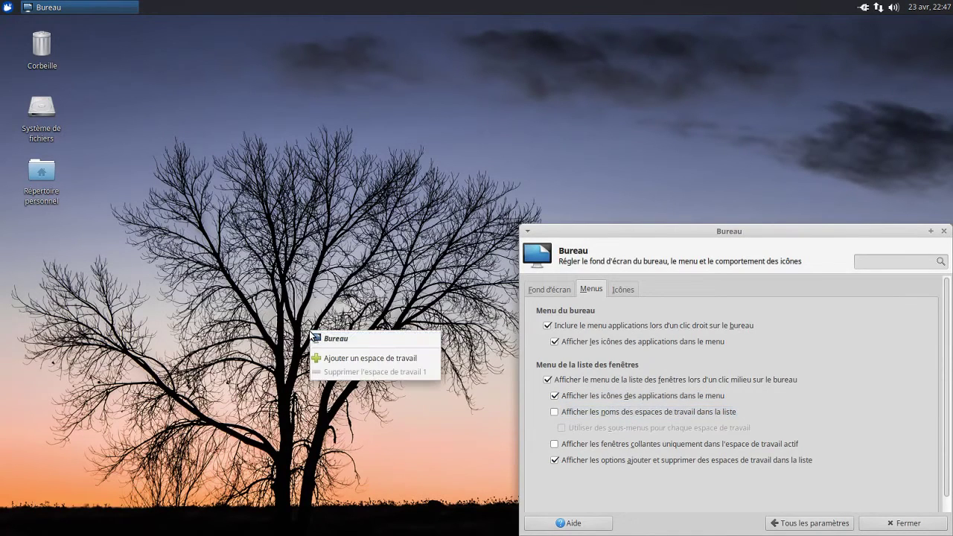
left_click(567, 411)
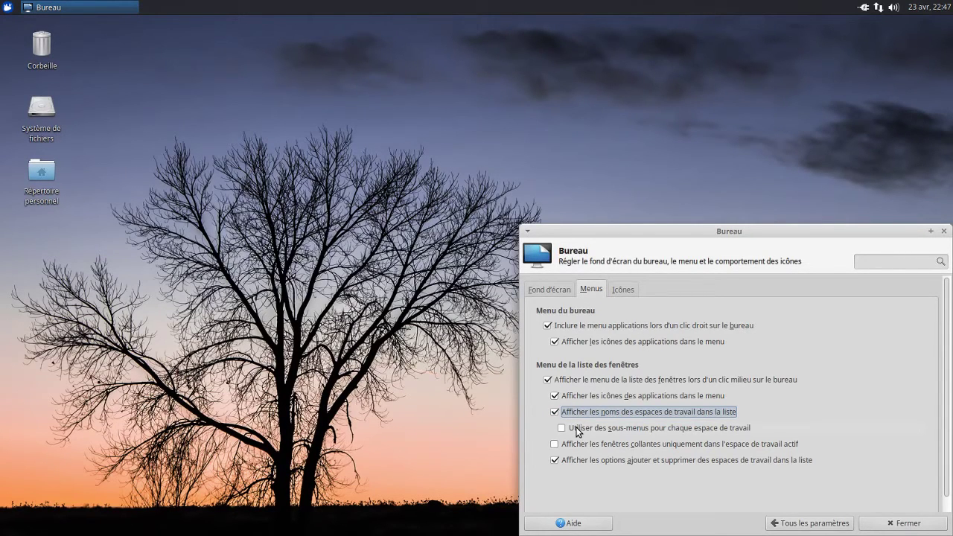
Step: Turn off the add and remove workspace options in the window list menu and check the menu on the desktop
left_click(587, 460)
middle_click(355, 293)
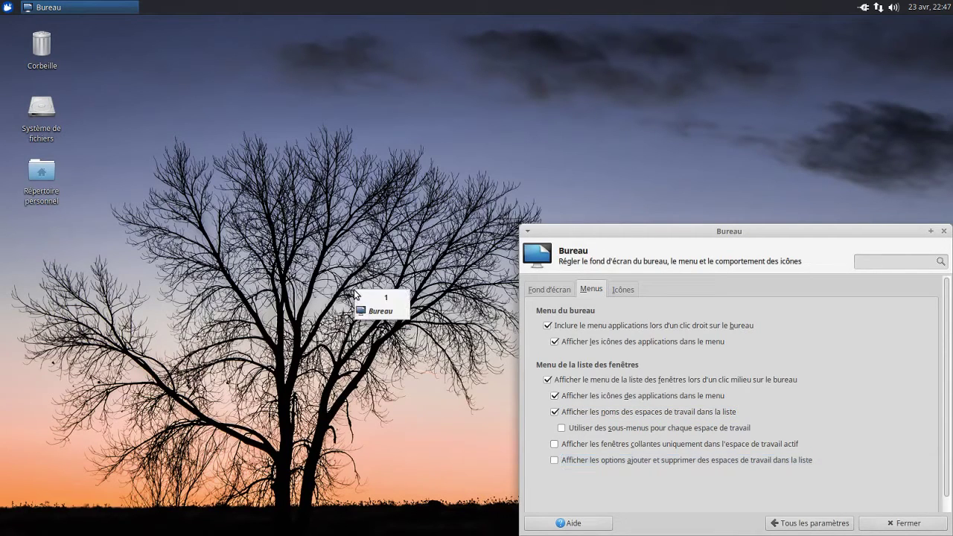
key("Escape")
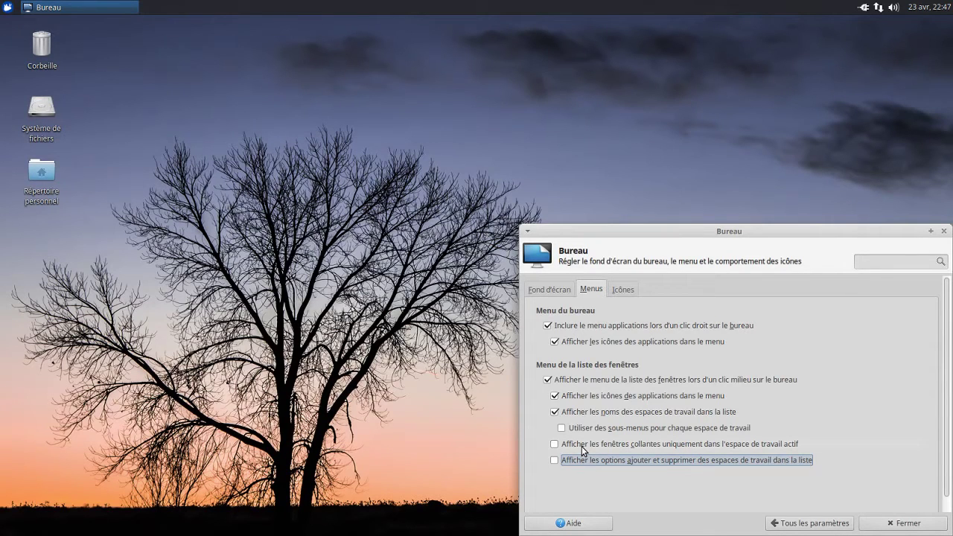
Step: Try submenus for each workspace in the window list menu and turn the option back off
left_click(597, 429)
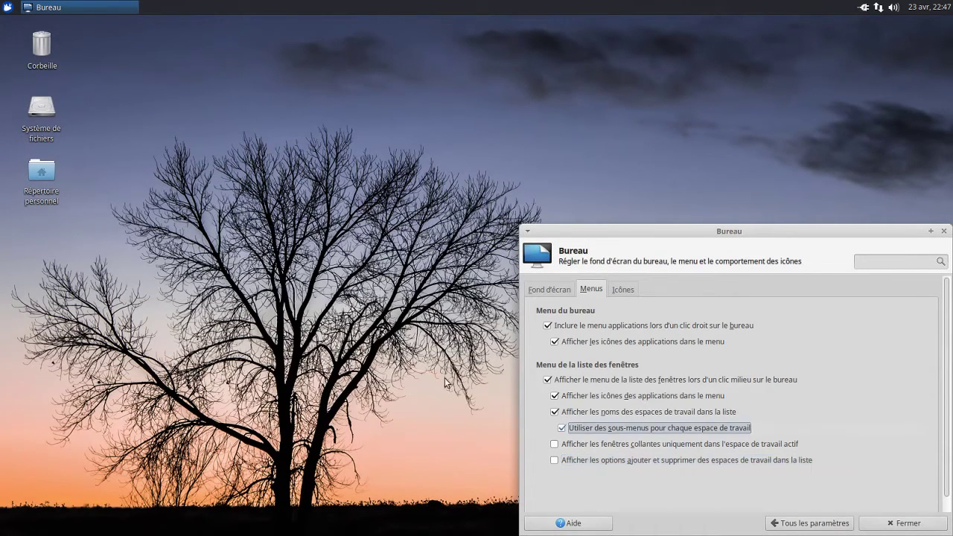
middle_click(351, 306)
mouse_move(386, 321)
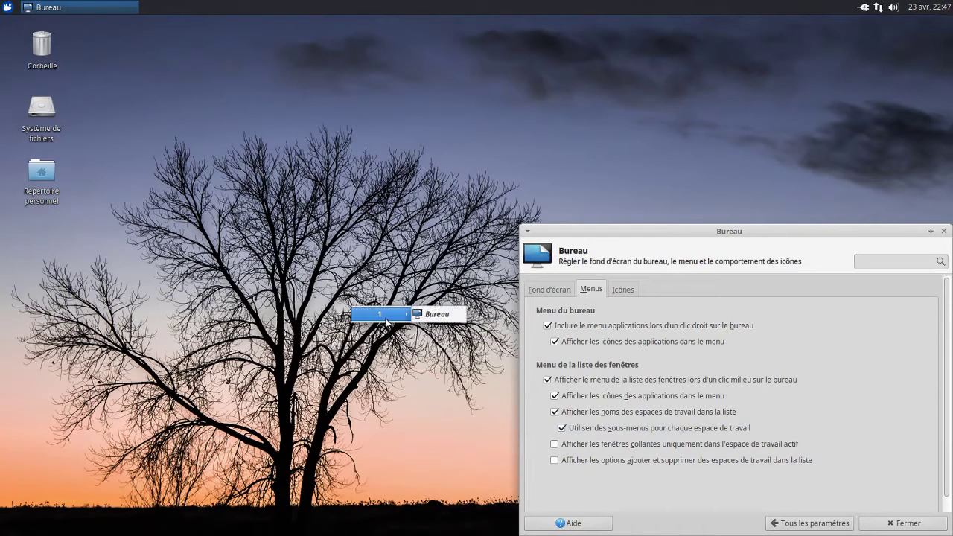
key("Escape")
left_click(612, 429)
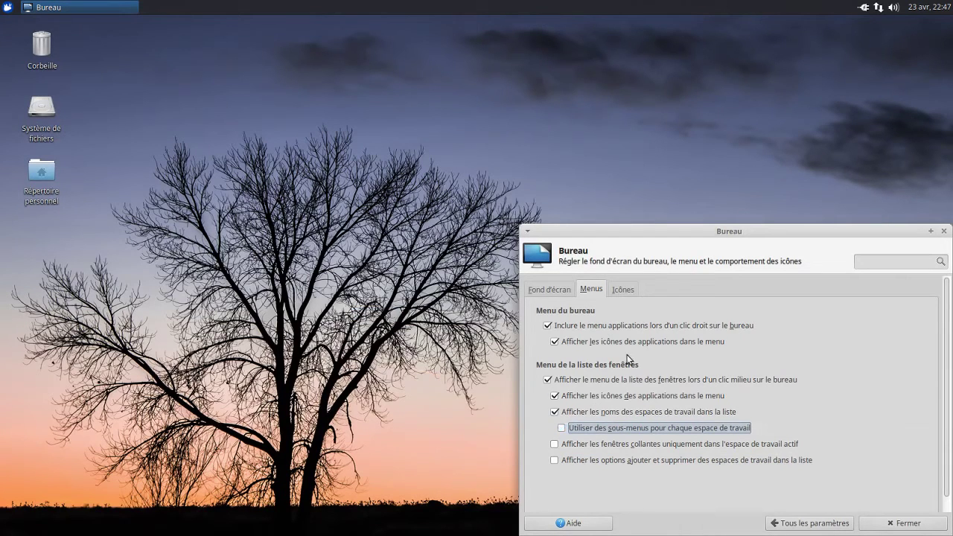
Step: Try a desktop icon size of 148 in the Icônes options and set it back to 48
left_click(623, 290)
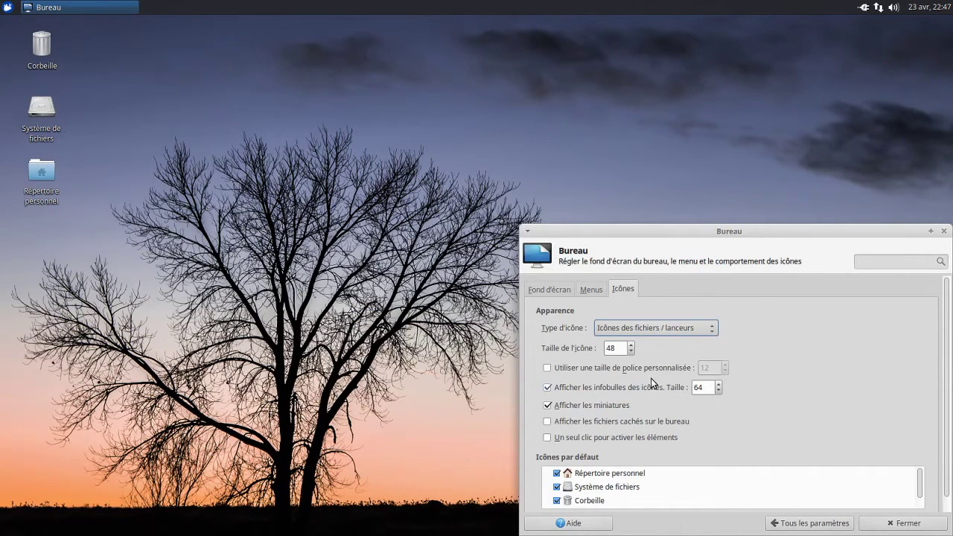
double_click(608, 348)
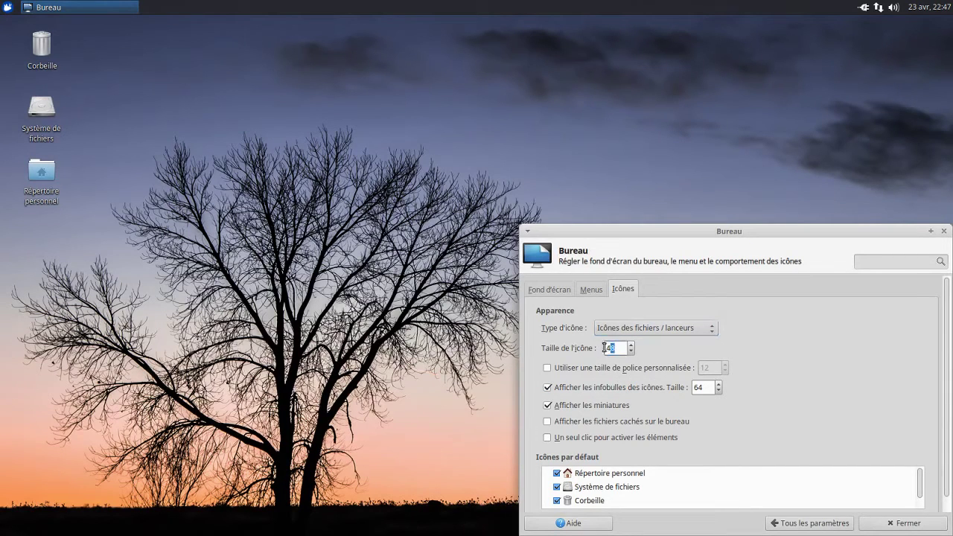
type("148")
key("Return")
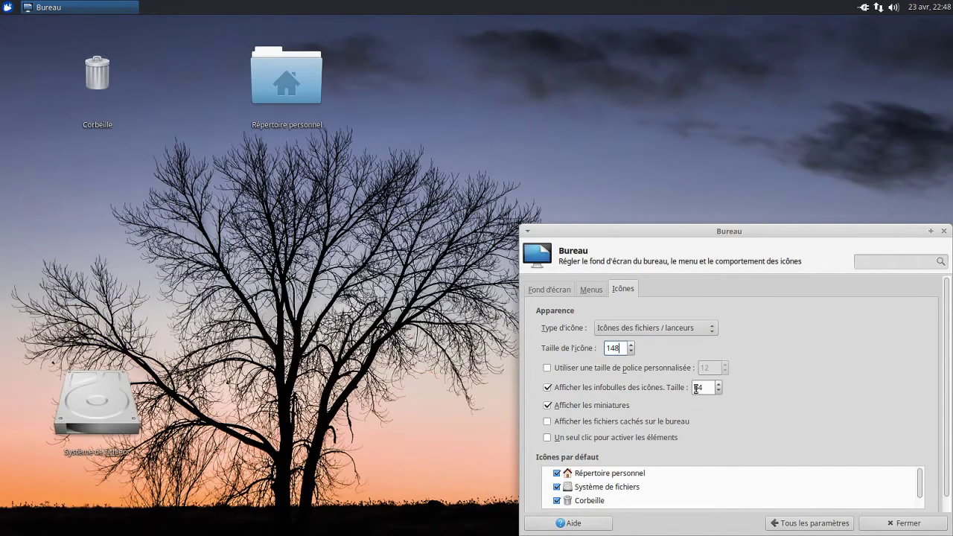
double_click(623, 348)
type("48")
key("Return")
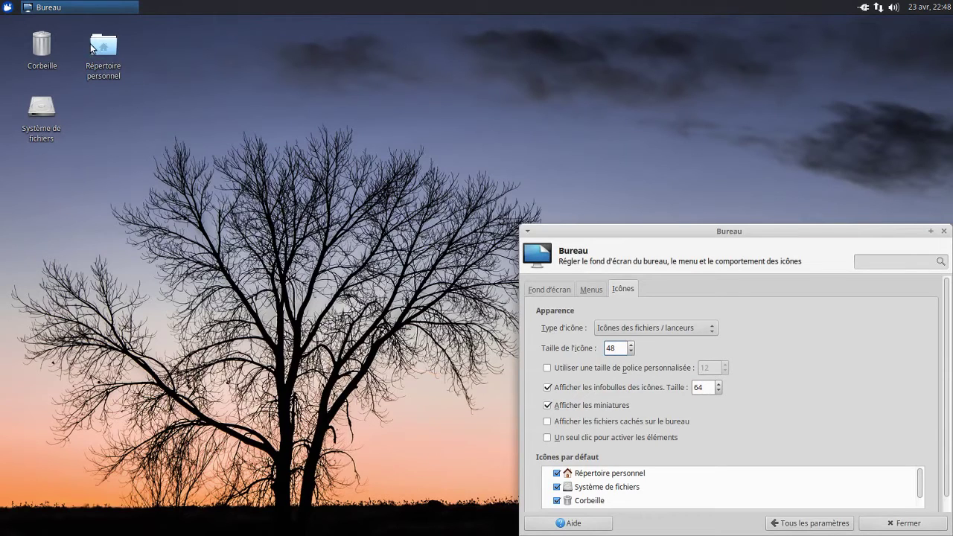
Step: Set the icon tooltip size to 96, checking the tooltip on the home folder icon
mouse_move(90, 46)
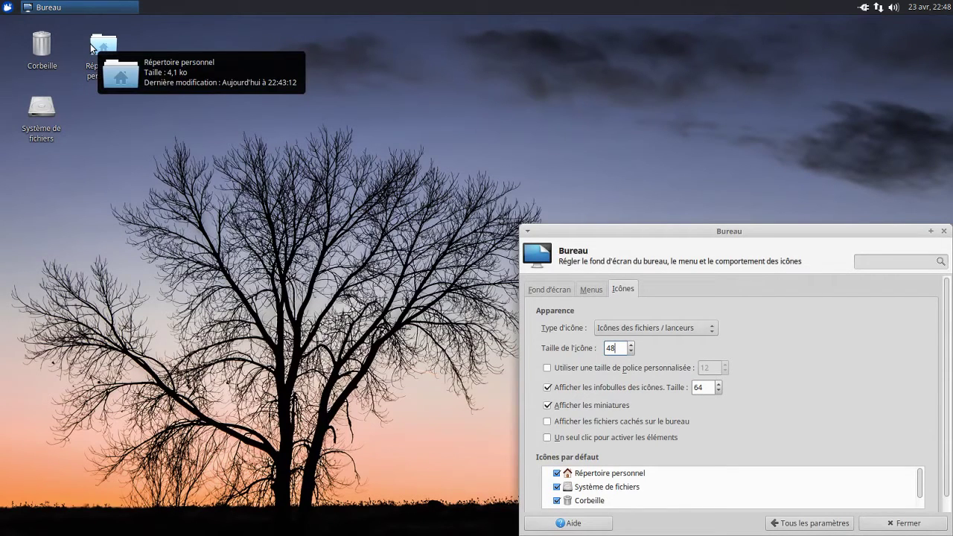
left_click(252, 217)
left_click(706, 389)
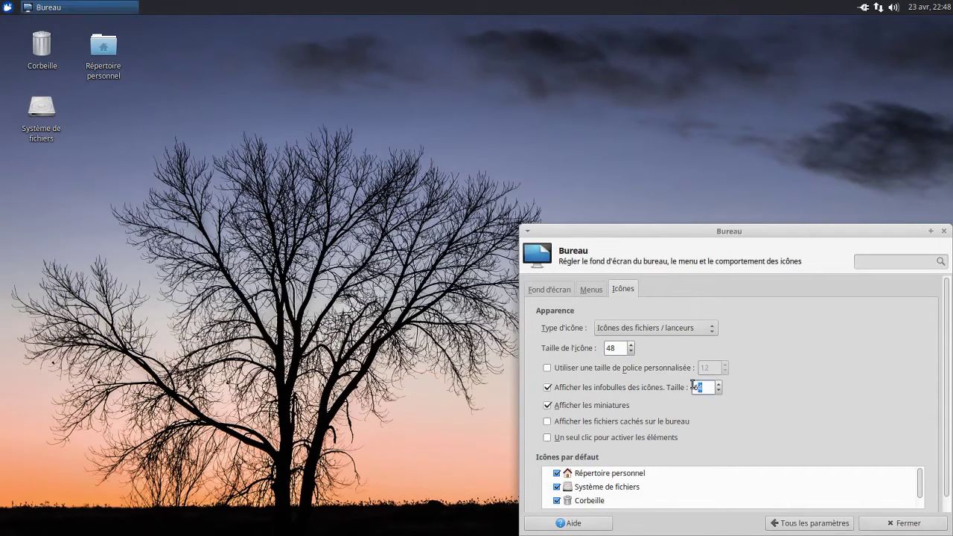
type("104")
mouse_move(96, 38)
double_click(696, 387)
left_click(165, 250)
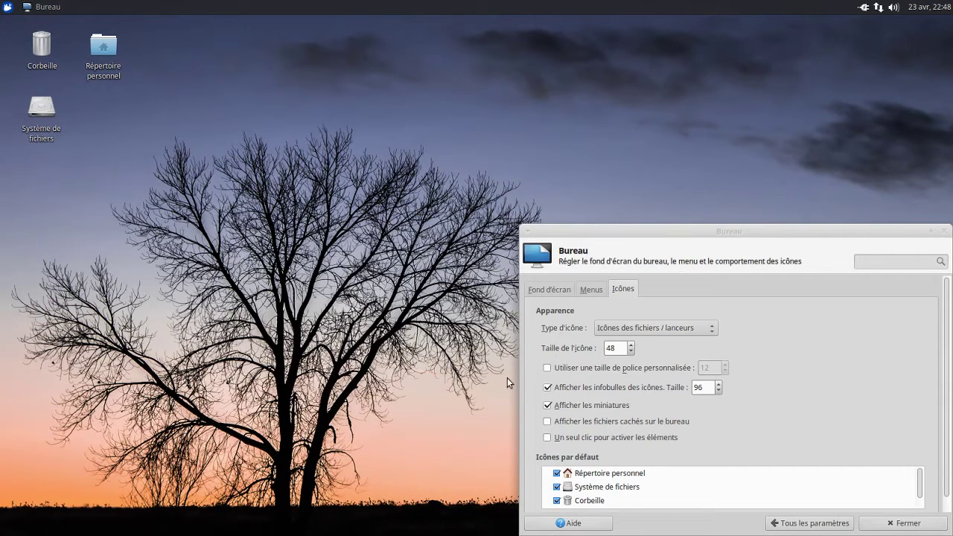
Step: Try showing hidden files on the desktop and turn the option back off
left_click(547, 404)
left_click(590, 425)
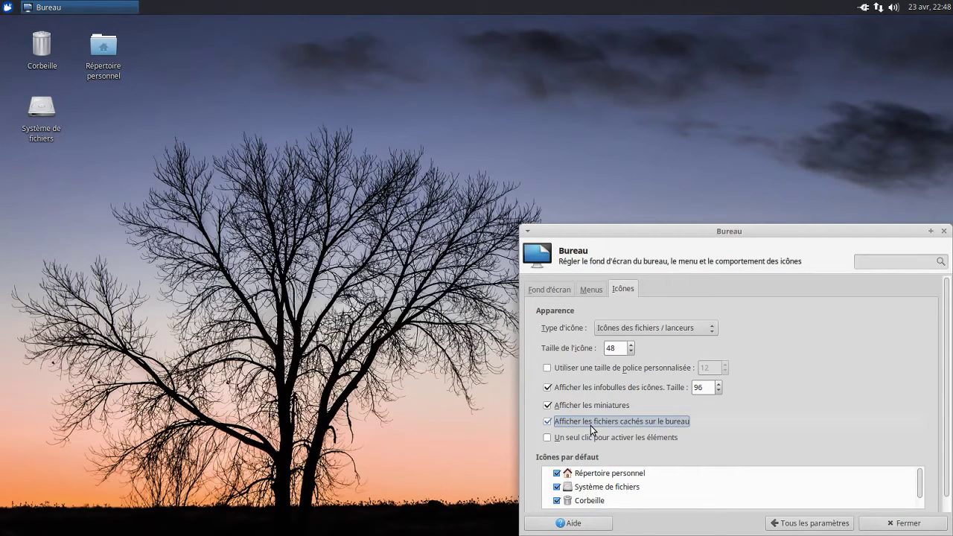
left_click(590, 425)
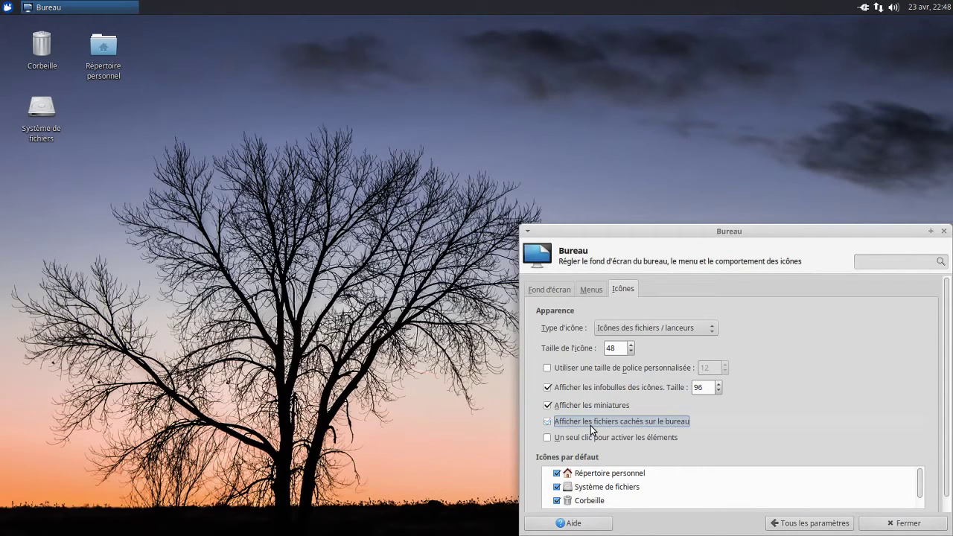
Step: Hide the default desktop icons for the home folder, file system, trash and removable devices
left_click(634, 474)
left_click(626, 487)
left_click(609, 500)
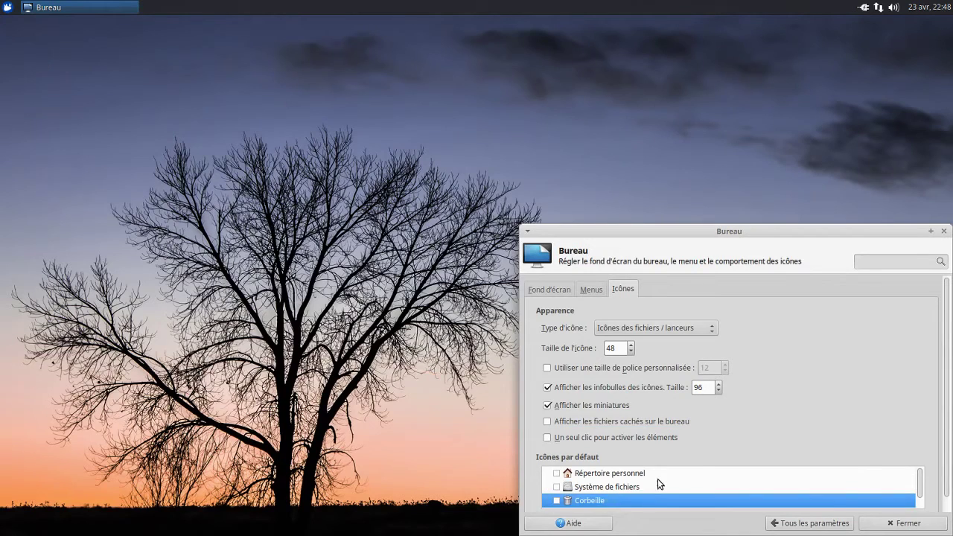
scroll(657, 479, "down", 1)
left_click(557, 503)
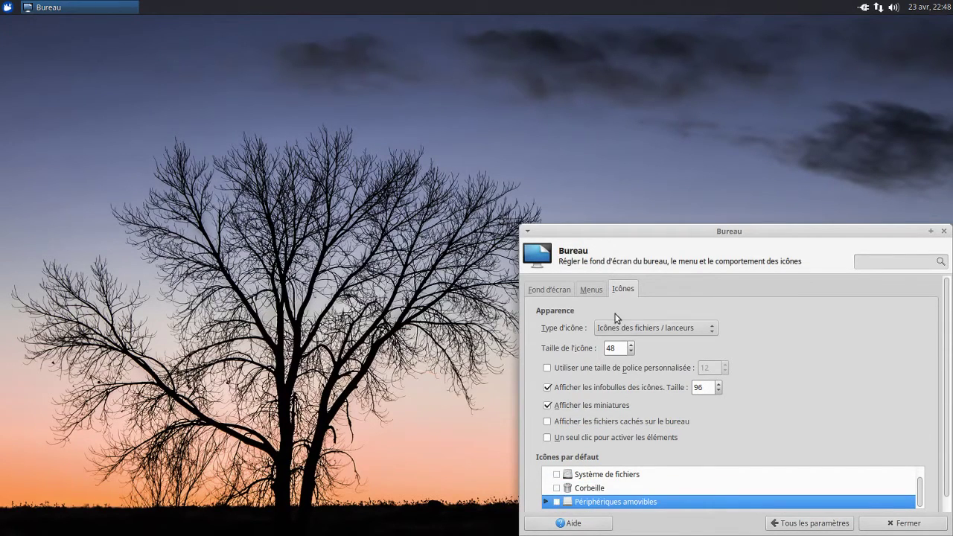
Step: Open the Gestionnaire de fenêtres settings and launch the file manager as a test window
left_click(804, 527)
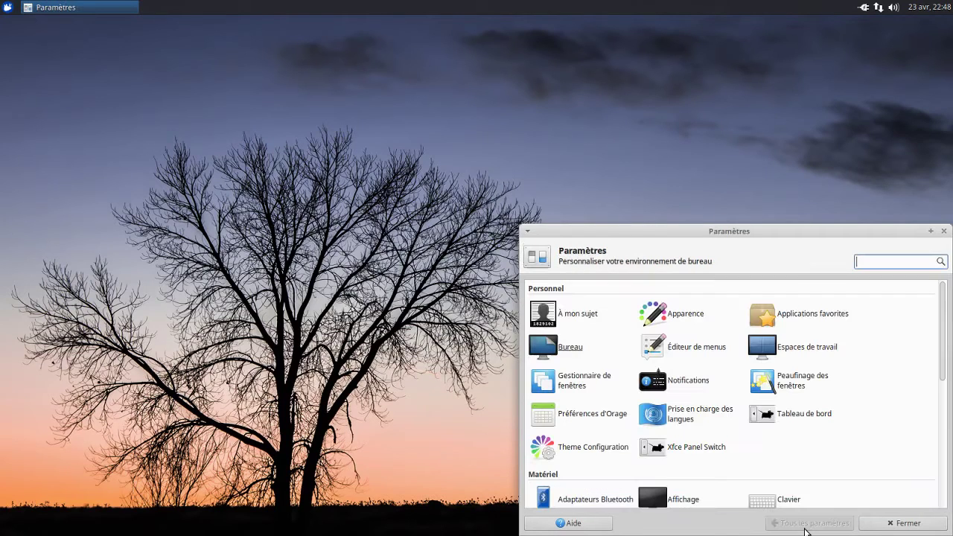
left_click(602, 378)
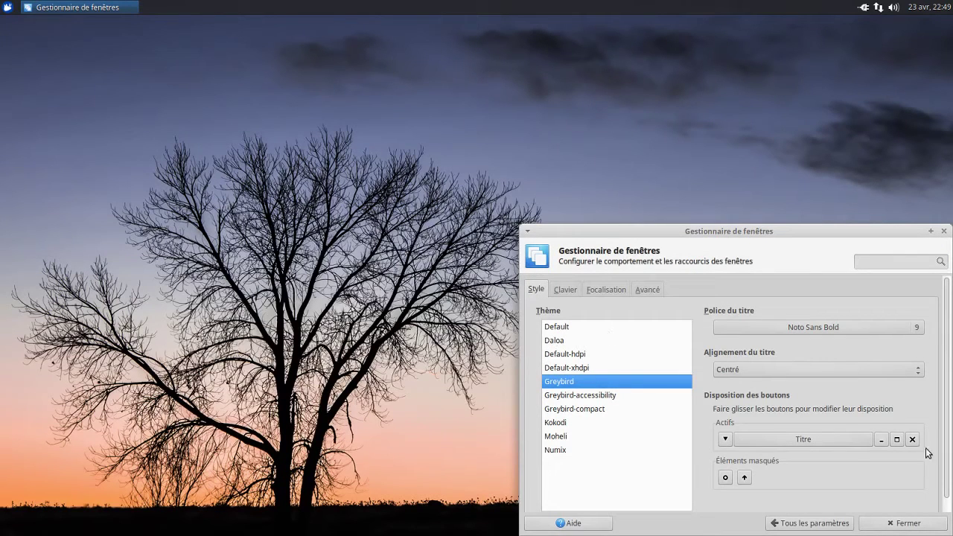
left_click(9, 10)
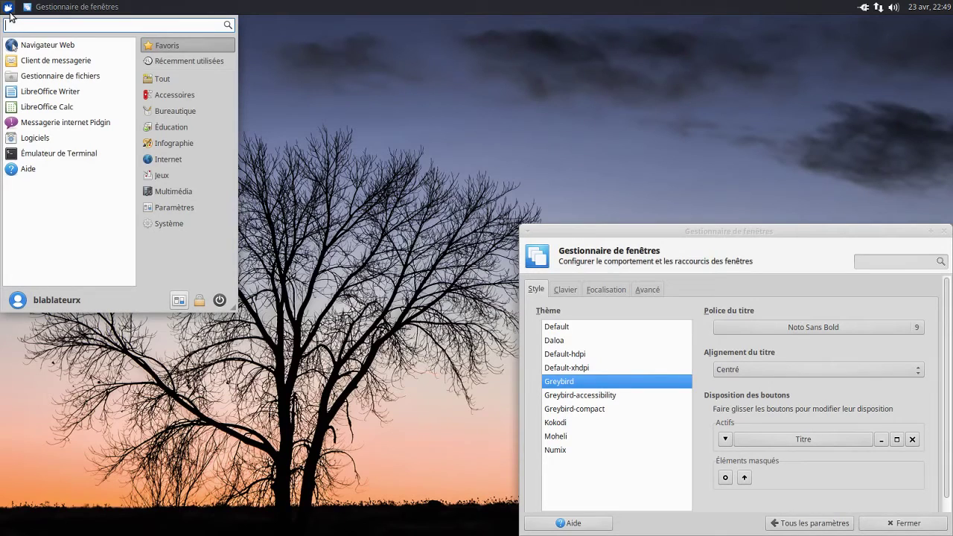
type("fi")
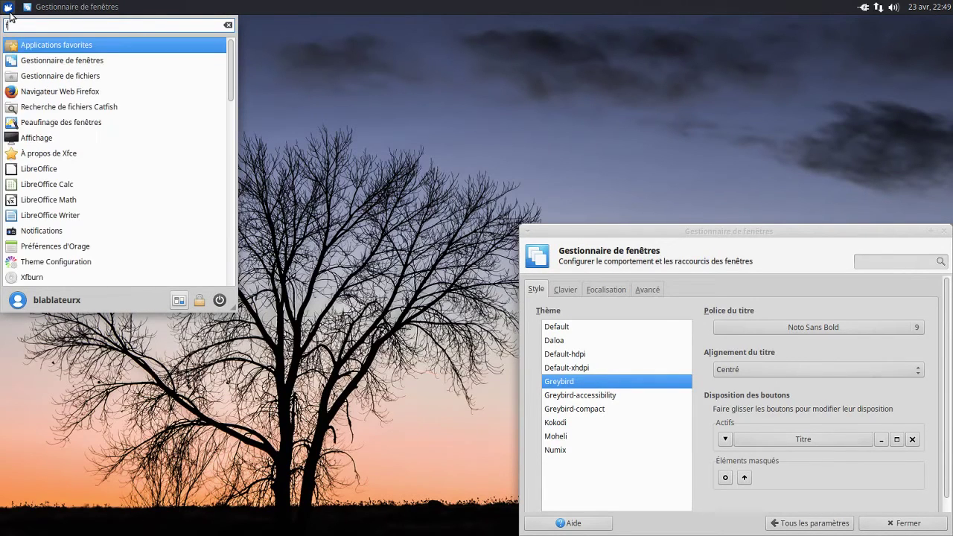
left_click(100, 46)
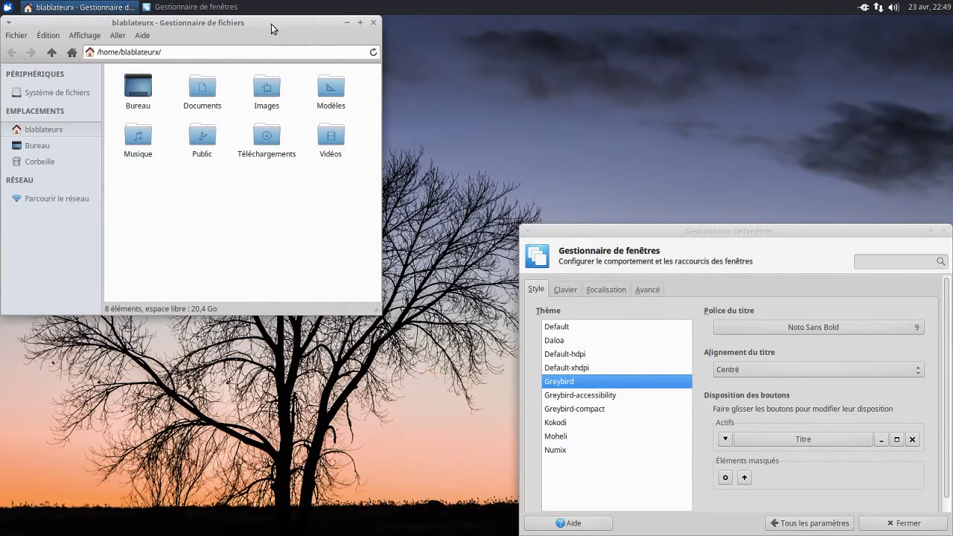
Step: Move the file manager window towards the desktop's centre and test its window menu, minimising, maximising and restoring
left_click_drag(266, 27, 383, 145)
left_click(125, 141)
left_click(125, 141)
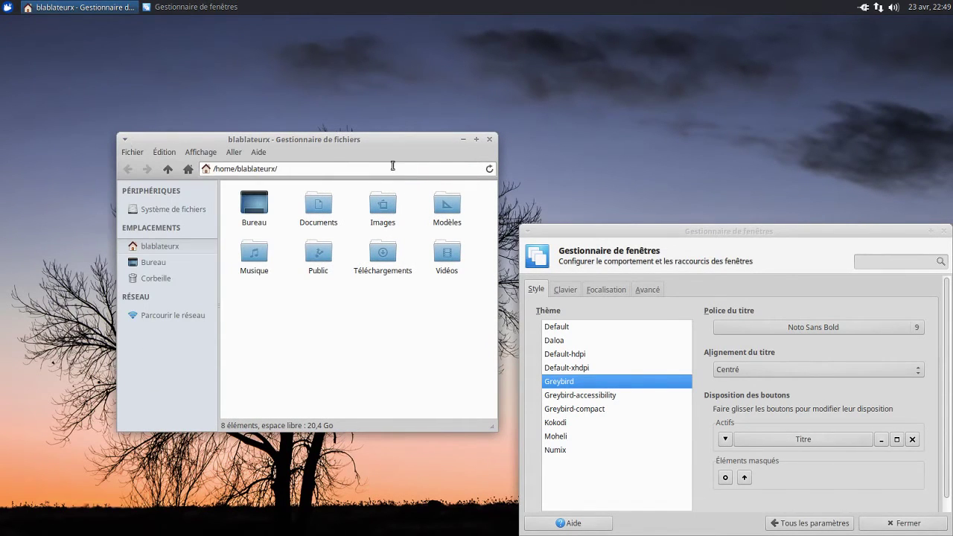
left_click(463, 139)
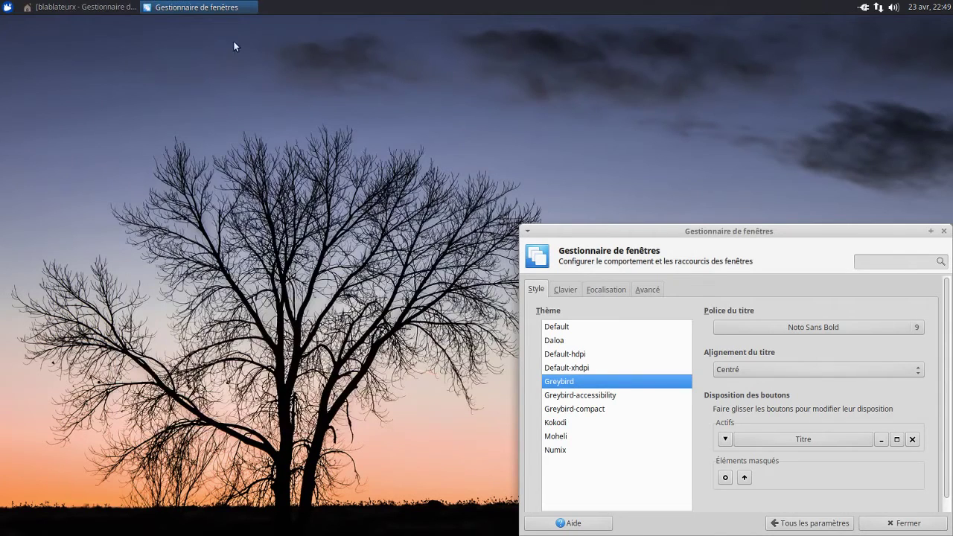
left_click(112, 10)
left_click(477, 140)
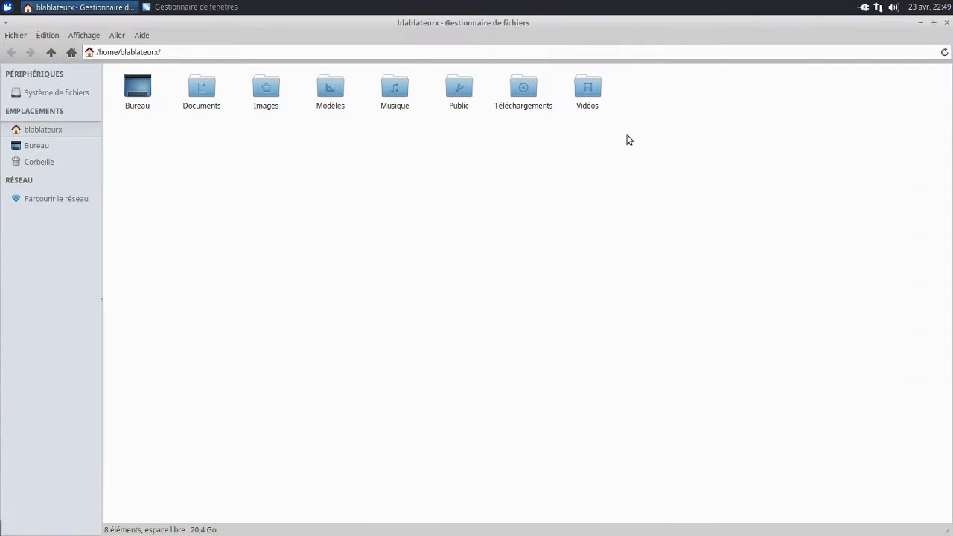
left_click(935, 26)
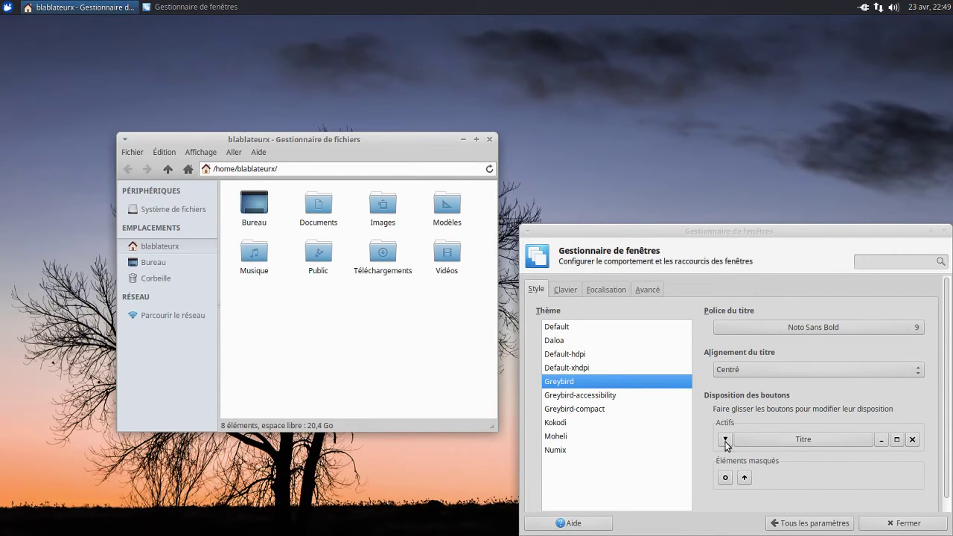
Step: Add the circle button after the window menu and the arrow button before minimise to the title bar layout, testing them on the file manager
left_click_drag(726, 479, 739, 439)
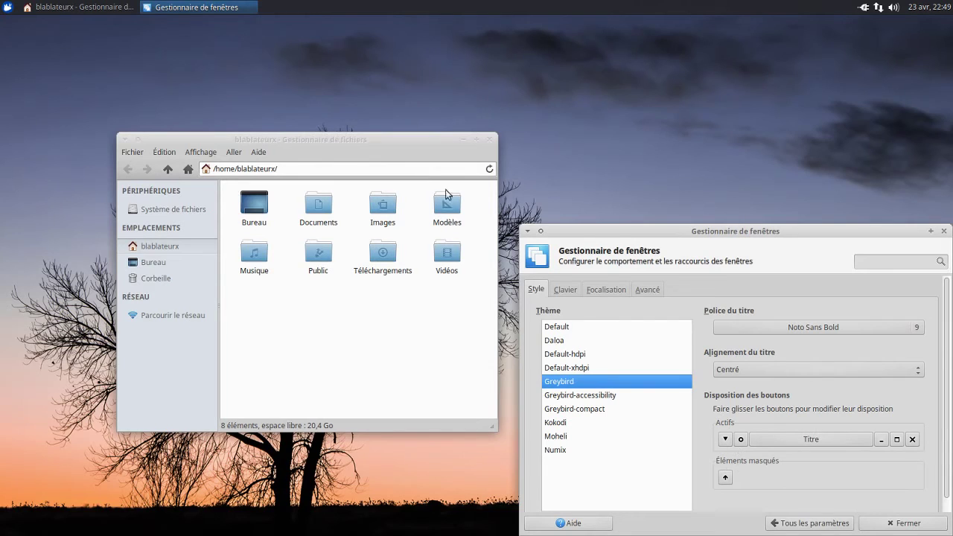
left_click(138, 141)
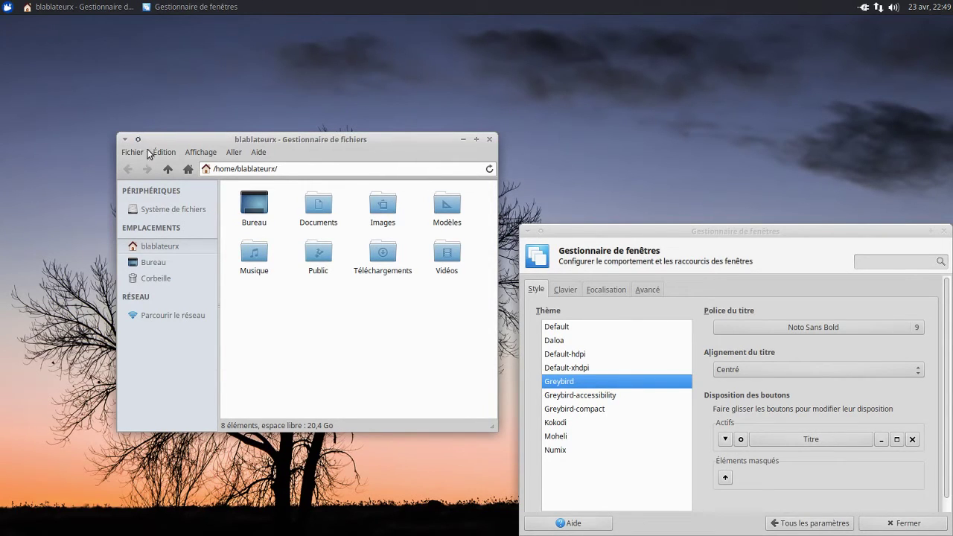
left_click_drag(729, 479, 872, 441)
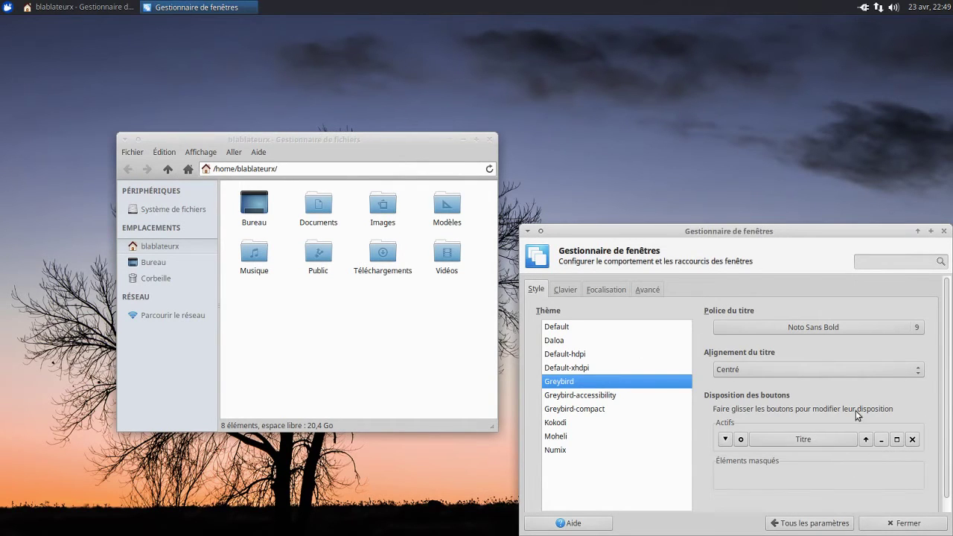
left_click(450, 141)
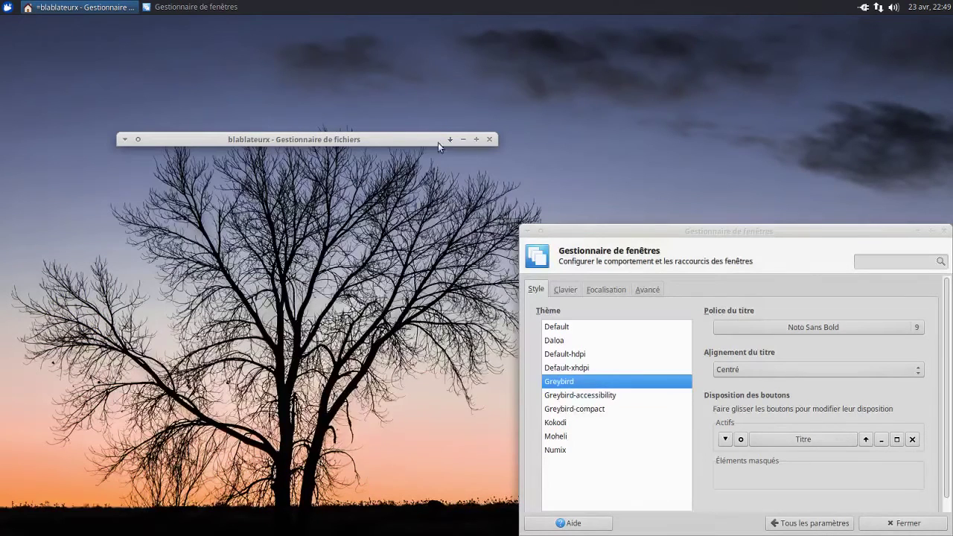
left_click_drag(383, 135, 339, 88)
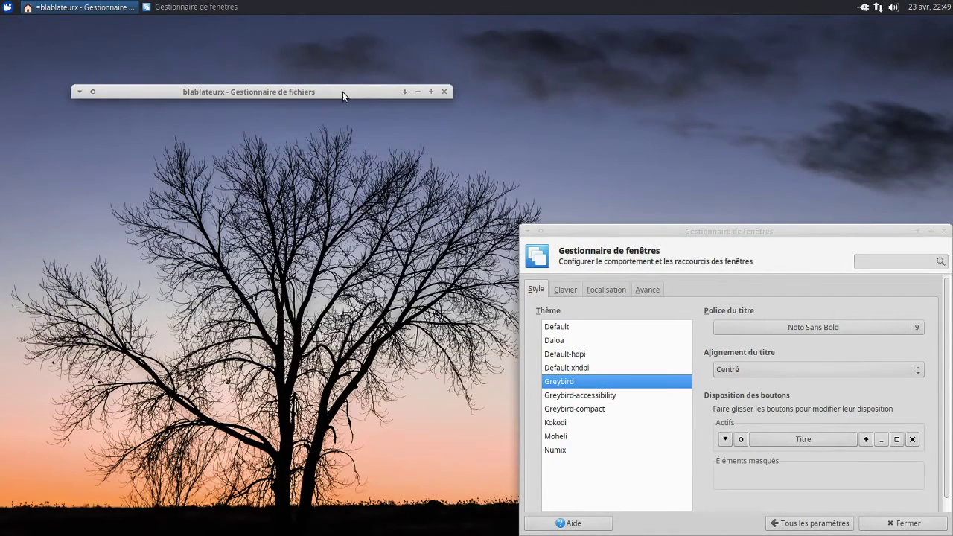
Step: Unroll the file manager window, and try right-aligned window titles before setting the title alignment back to Centré
left_click(405, 92)
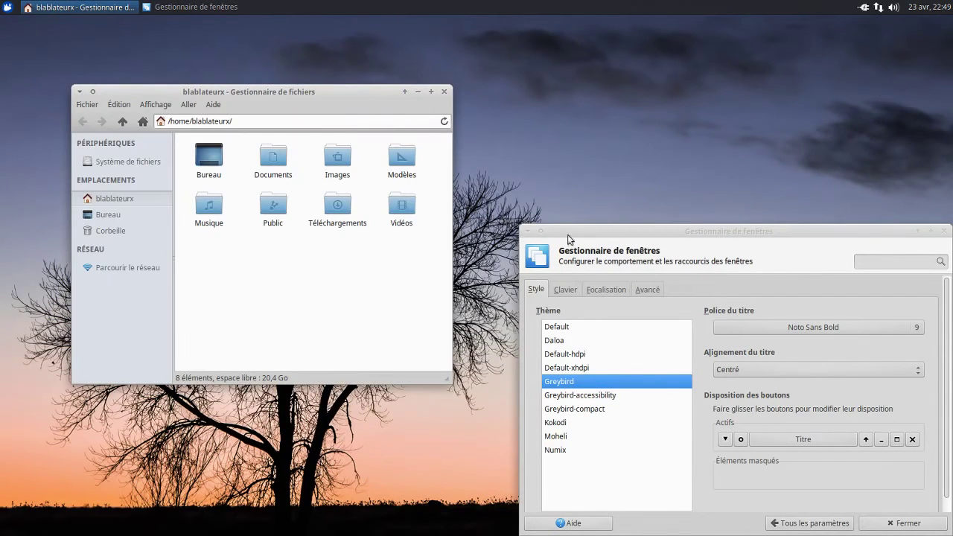
left_click(769, 371)
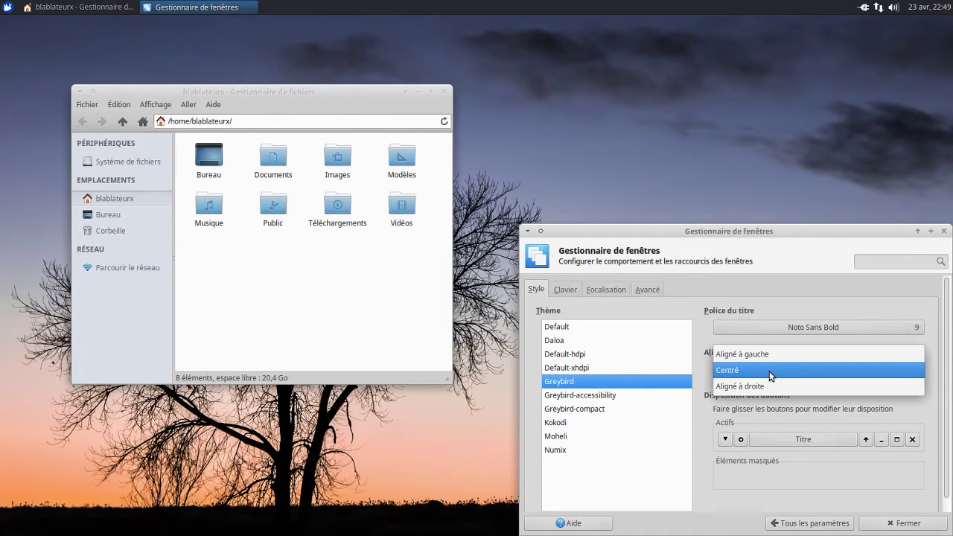
left_click(768, 386)
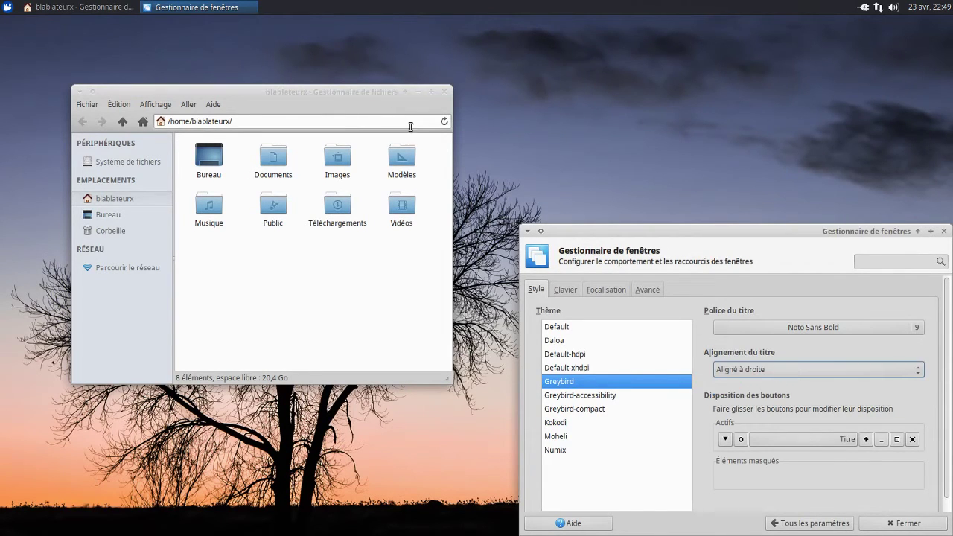
left_click(799, 369)
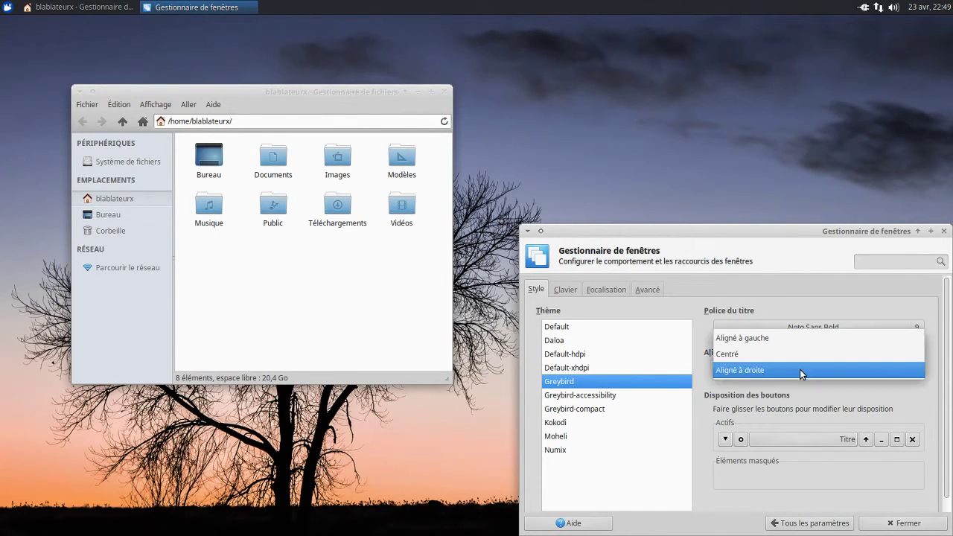
left_click(794, 358)
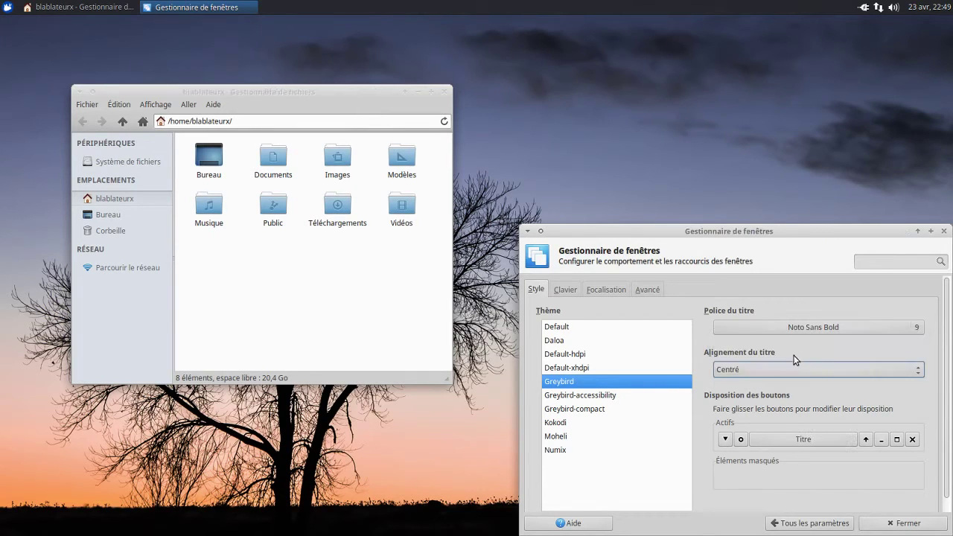
Step: Examine the Clavier, Focalisation and Avancé options of the Gestionnaire de fenêtres settings
left_click(575, 288)
left_click(594, 290)
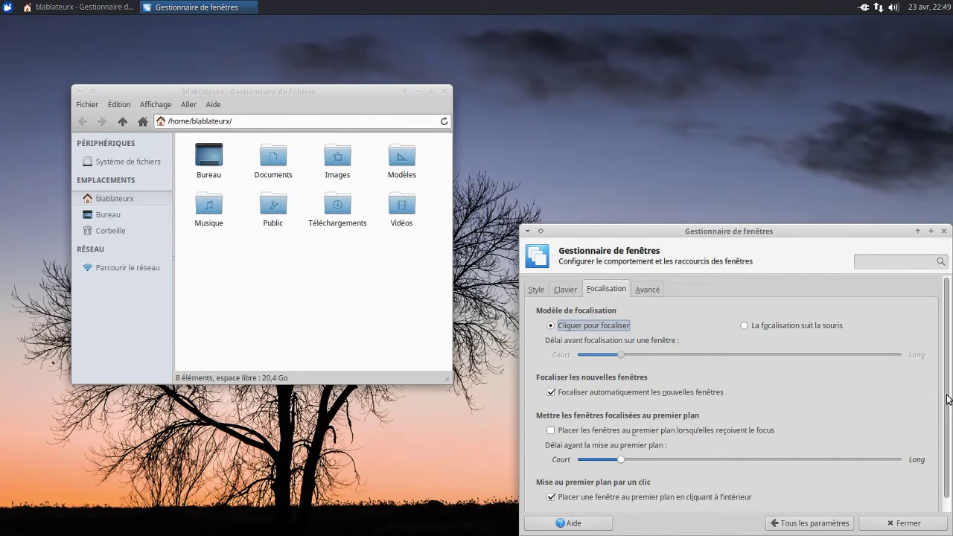
scroll(948, 422, "down", 1)
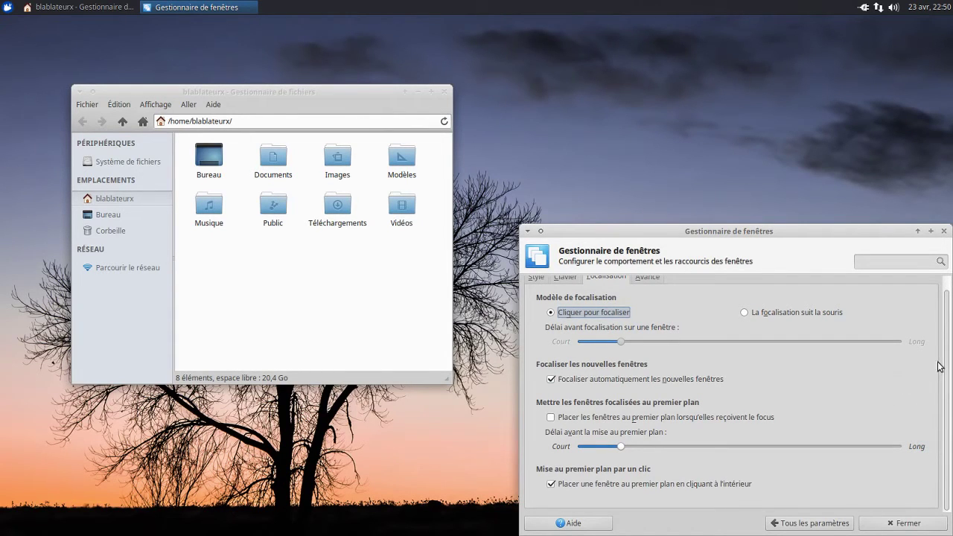
scroll(948, 361, "up", 1)
left_click(648, 289)
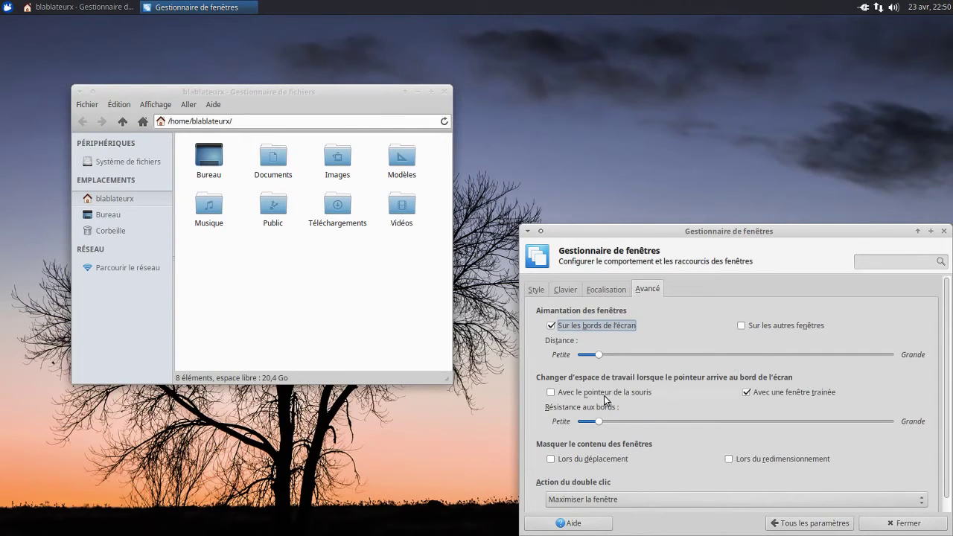
scroll(948, 362, "down", 1)
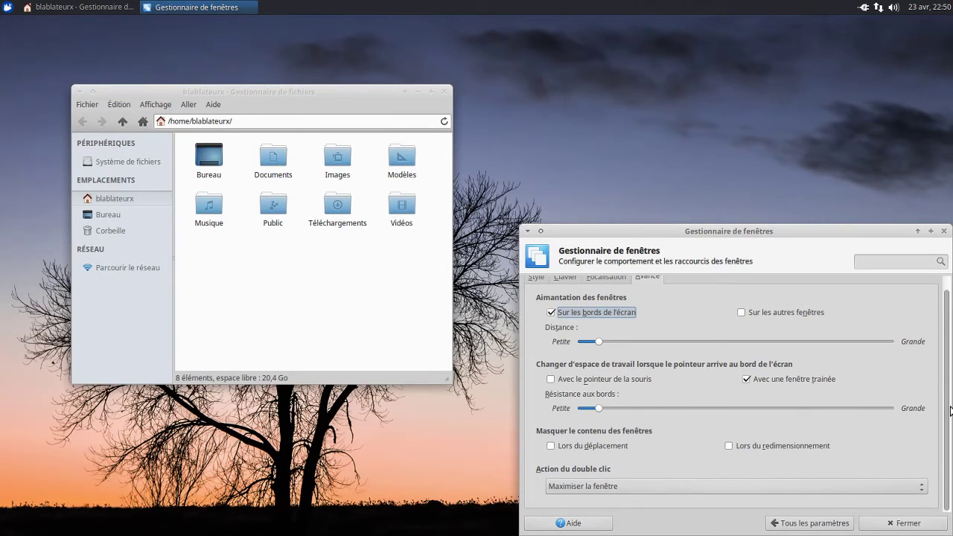
scroll(945, 361, "up", 1)
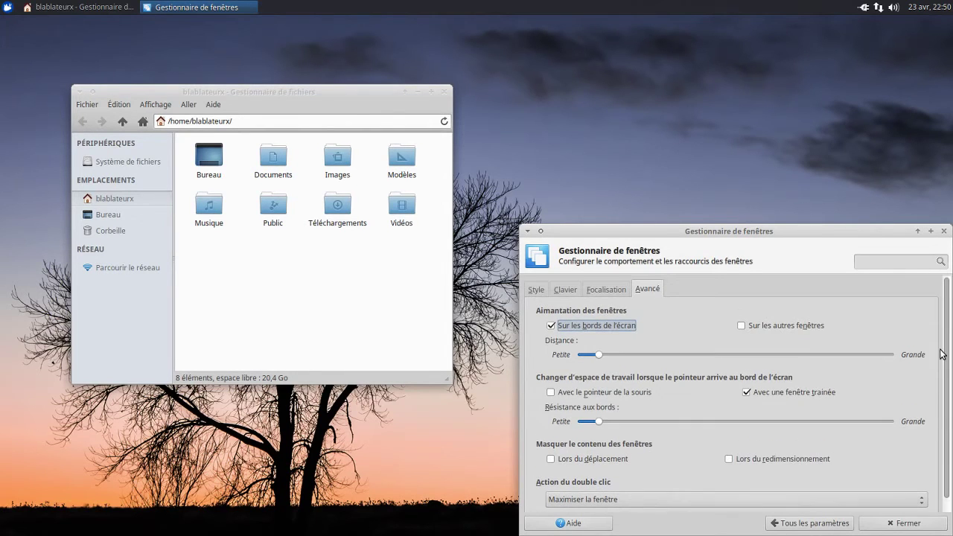
Step: Open the Notifications settings from the list of all settings and preview the ZOMG-PONIES!, Greybird and Greybird-bright themes
left_click(790, 521)
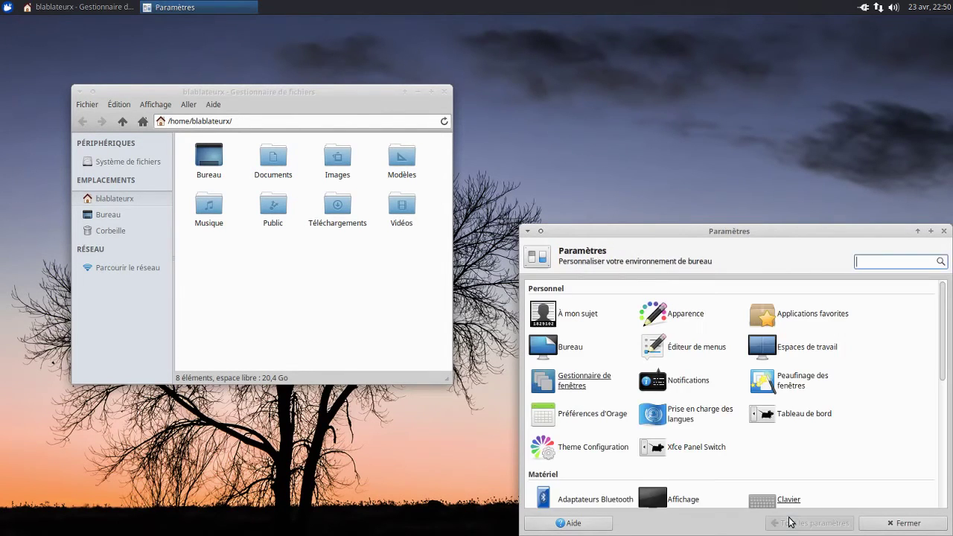
left_click(688, 381)
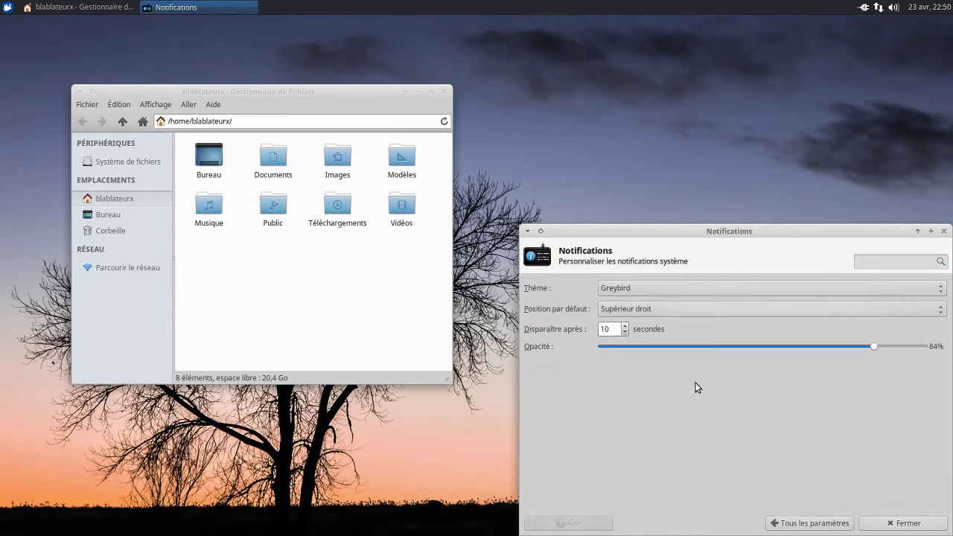
left_click(664, 291)
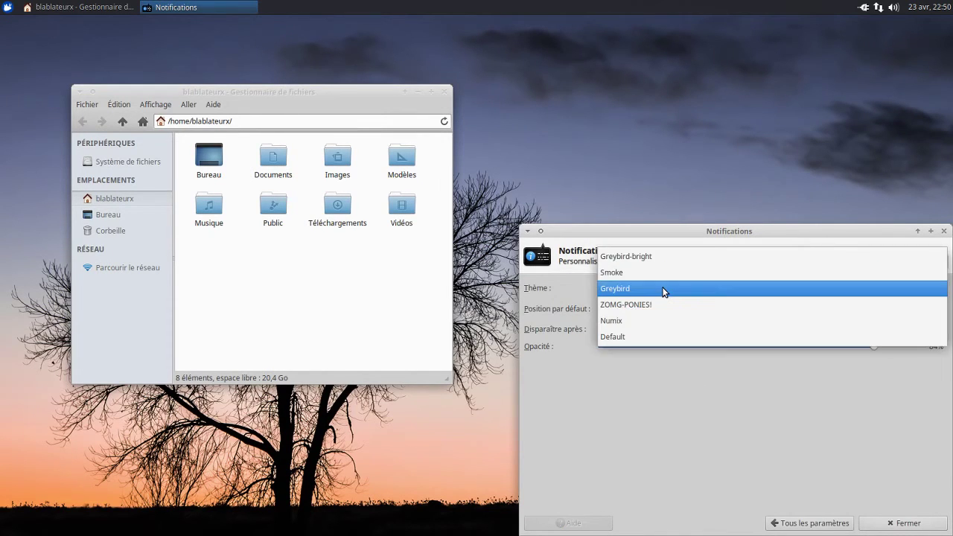
left_click(664, 291)
left_click(662, 291)
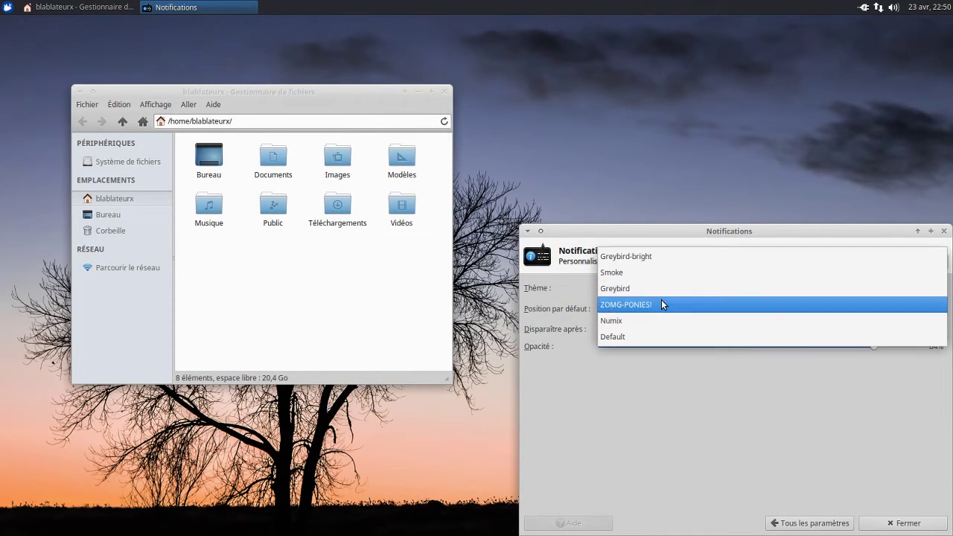
key("Escape")
scroll(661, 300, "down", 1)
left_click(663, 287)
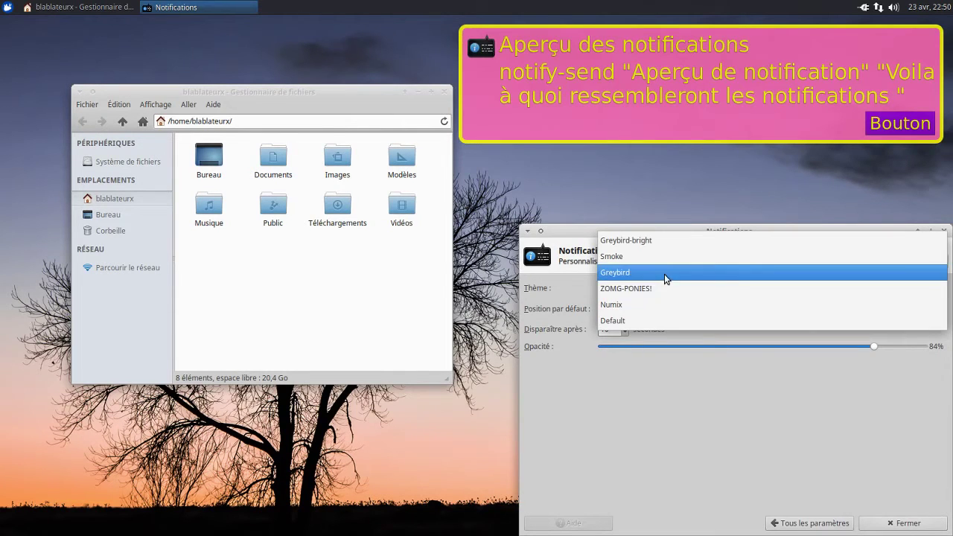
left_click(664, 274)
left_click(675, 290)
left_click(672, 256)
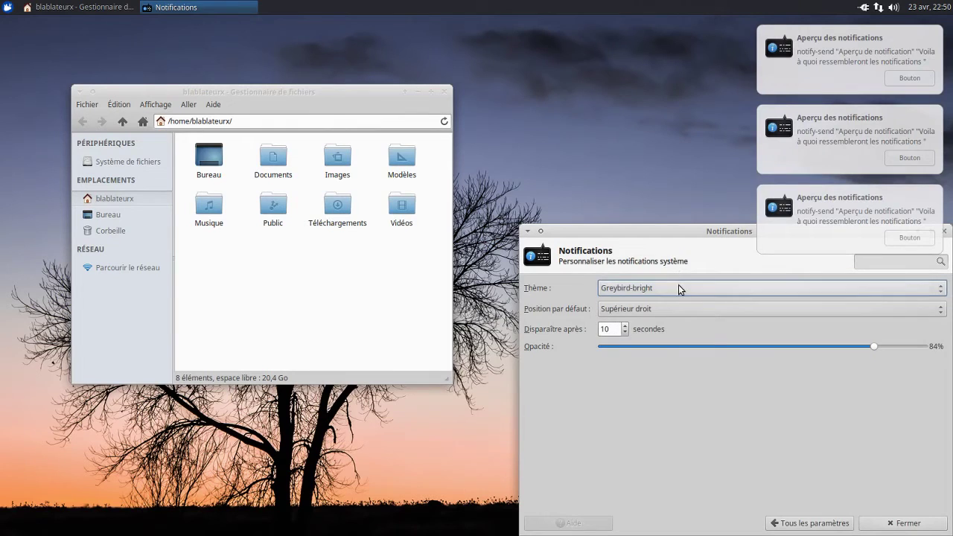
Step: Preview the Smoke, Greybird and Numix notification themes and set the theme back to Greybird
left_click(678, 289)
left_click(683, 304)
left_click(674, 289)
left_click(676, 305)
left_click(670, 291)
left_click(680, 318)
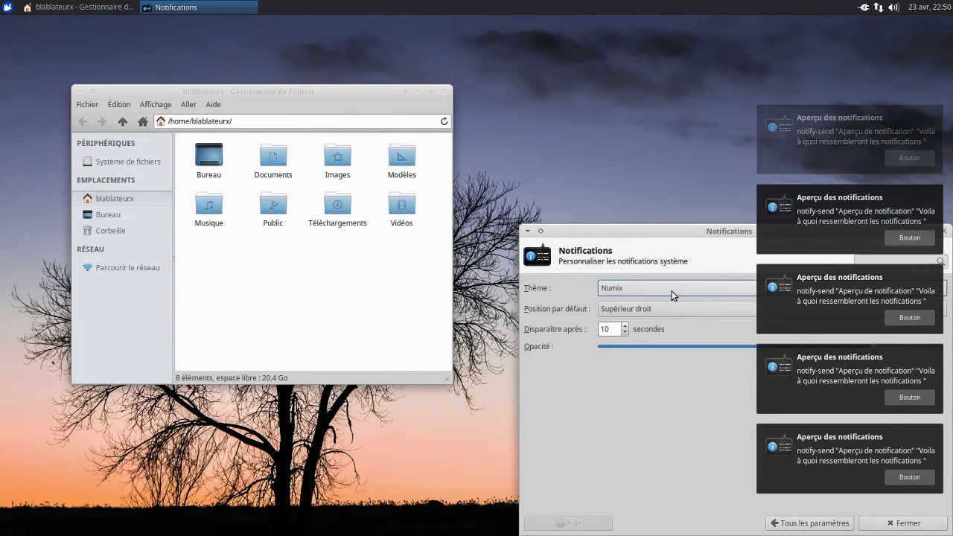
left_click(671, 289)
left_click(661, 258)
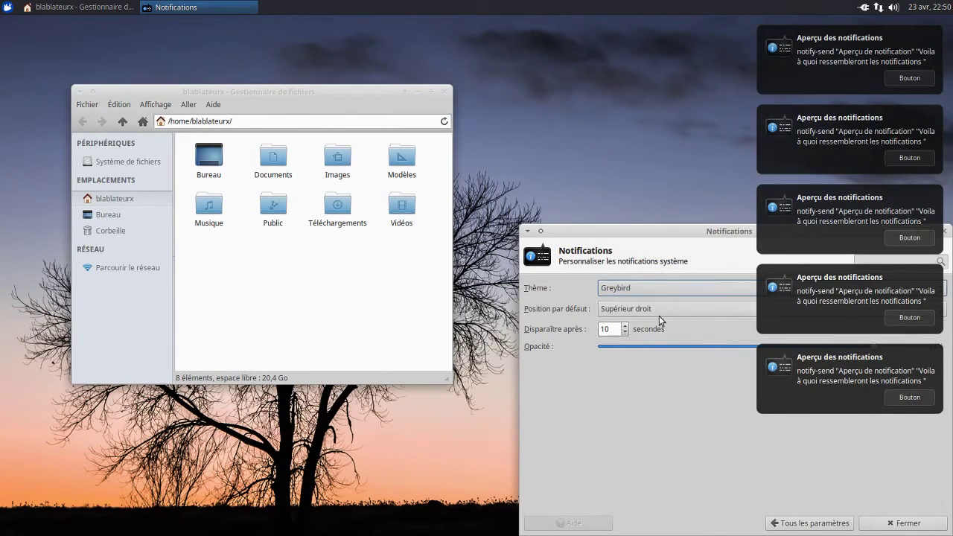
Step: Open the Peaufinage des fenêtres settings from the list of all settings and move the settings window nearer the desktop's centre
left_click_drag(643, 236, 420, 179)
left_click(622, 466)
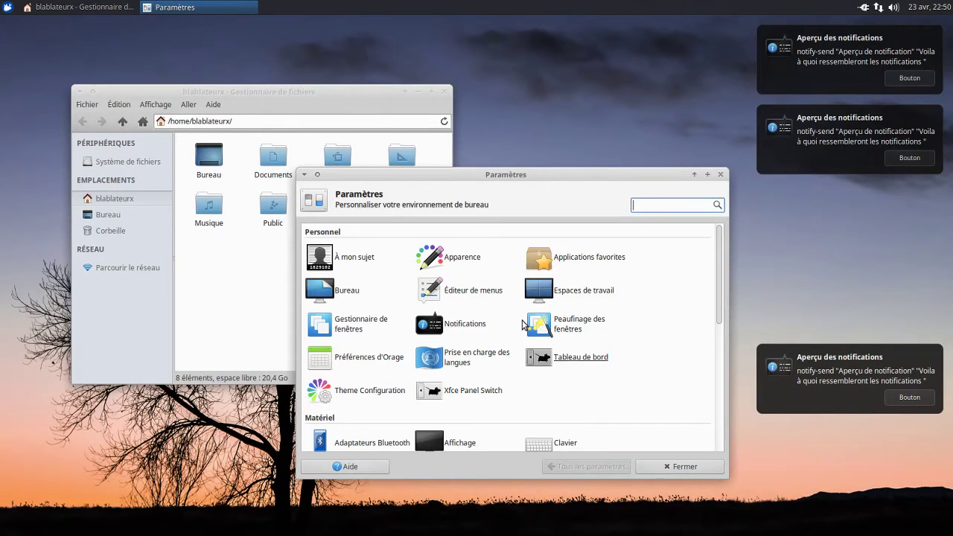
left_click(552, 323)
left_click_drag(528, 177, 581, 188)
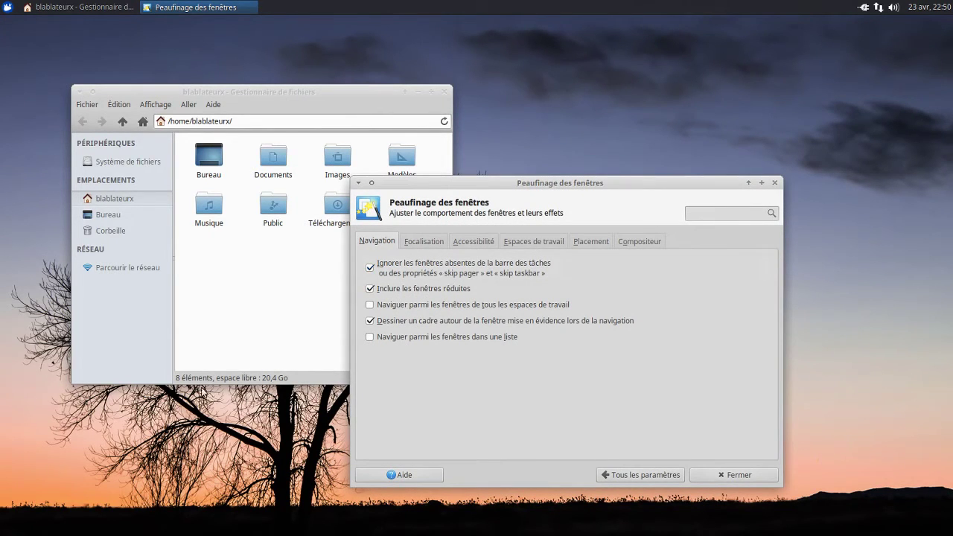
Step: Test the window switcher's previews by cycling between the settings window and the file manager
key("alt+Tab")
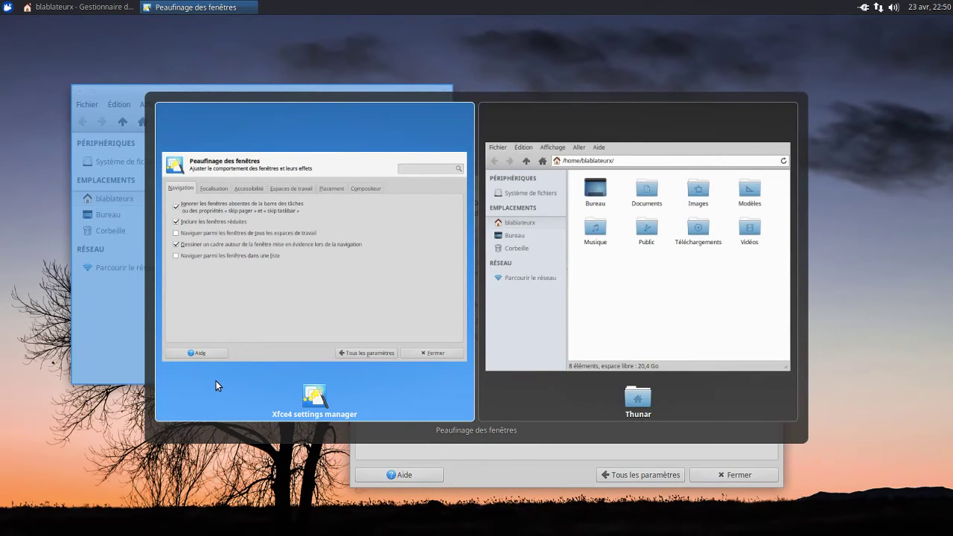
key("alt+Tab")
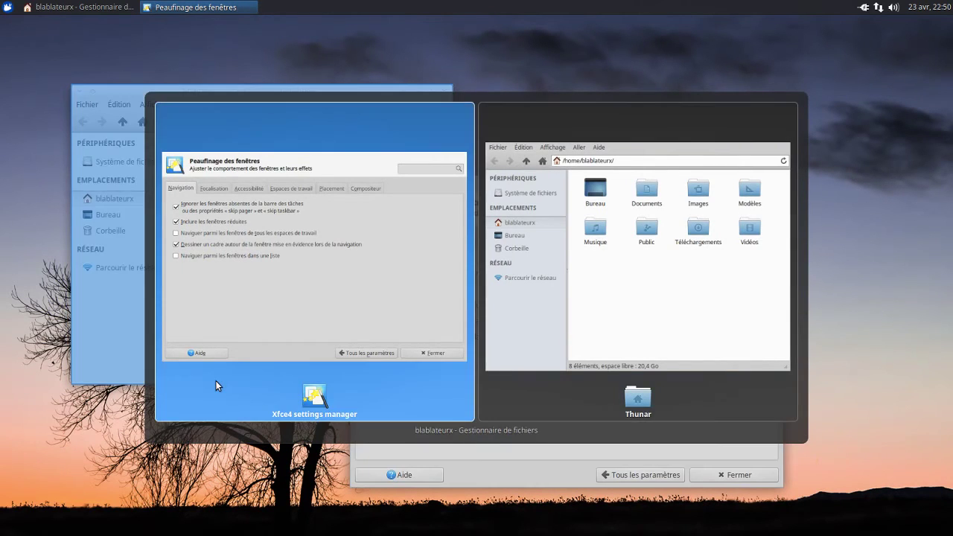
left_click(523, 183)
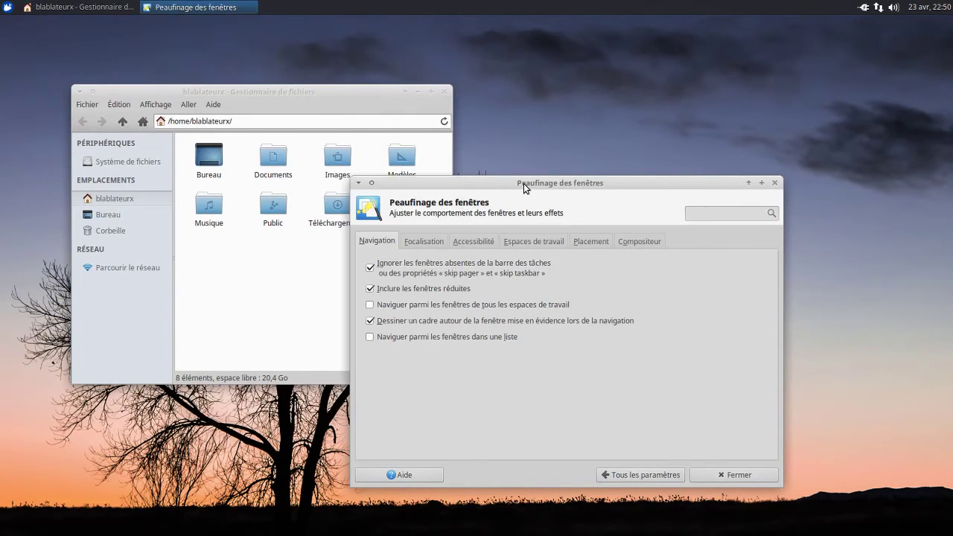
Step: Disable Inclure les fenêtres réduites, test window switching with the file manager minimised, and re-enable the option
left_click(445, 290)
key("alt+Tab")
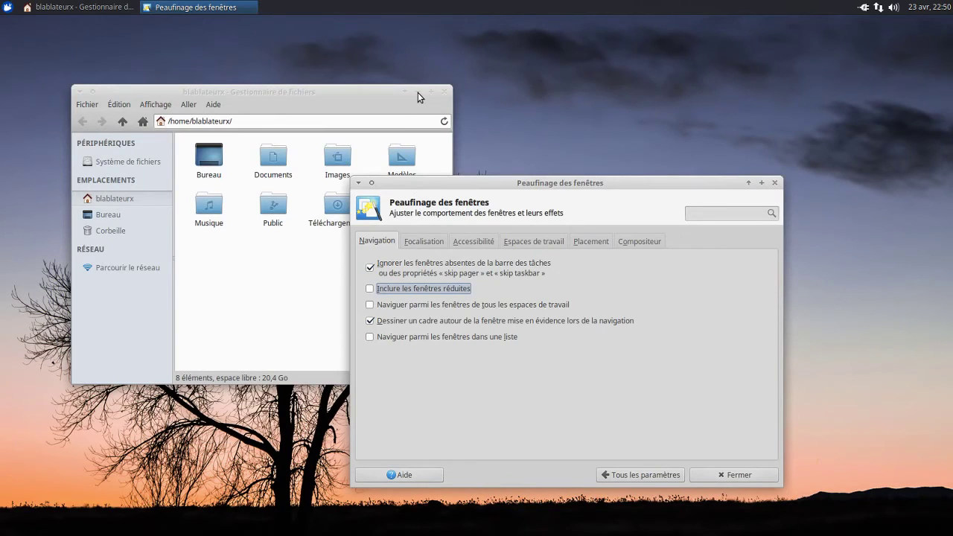
left_click(417, 92)
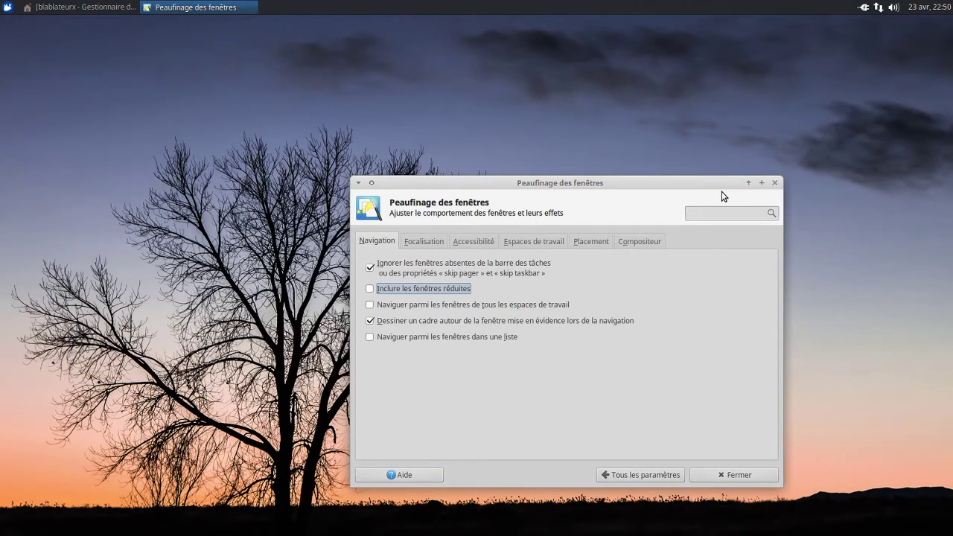
key("alt+Tab")
left_click(441, 289)
key("alt+Tab")
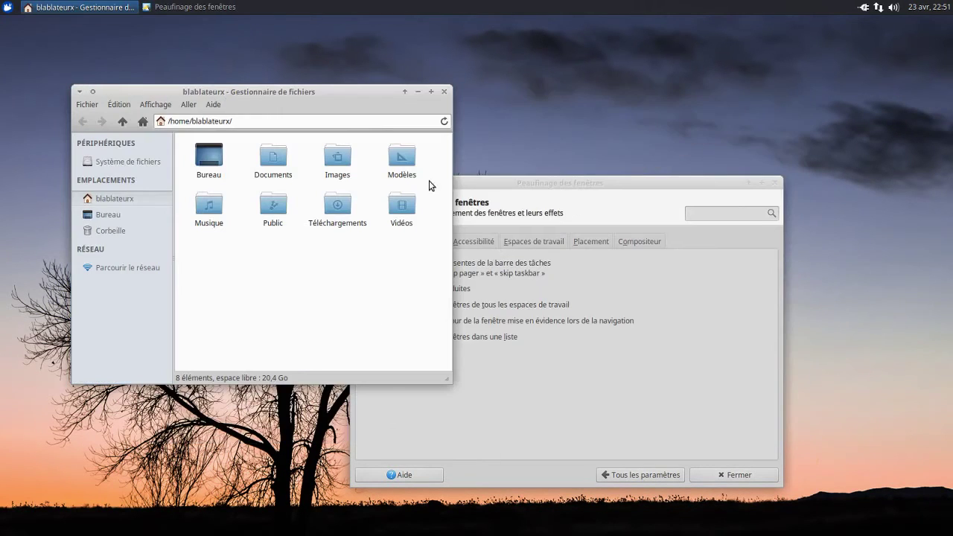
left_click(545, 183)
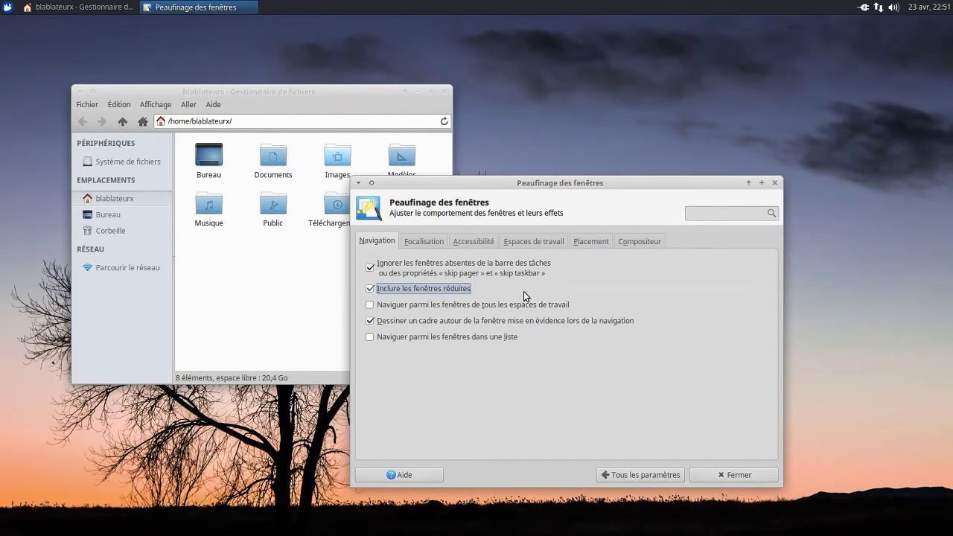
Step: Disable the frame drawn around the highlighted window, test window switching, and re-enable the frame to compare
left_click(524, 319)
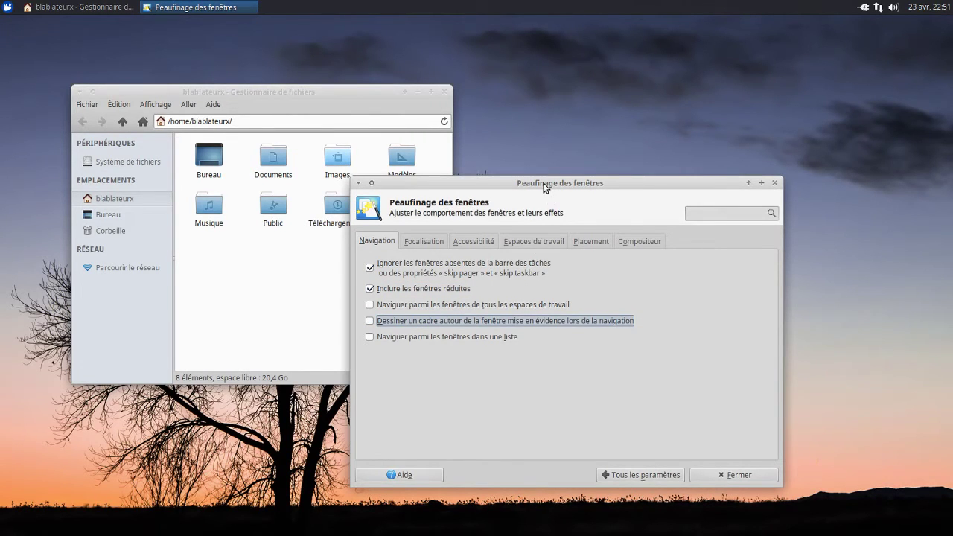
key("alt+Tab")
key("alt+Tab")
key("alt+Tab")
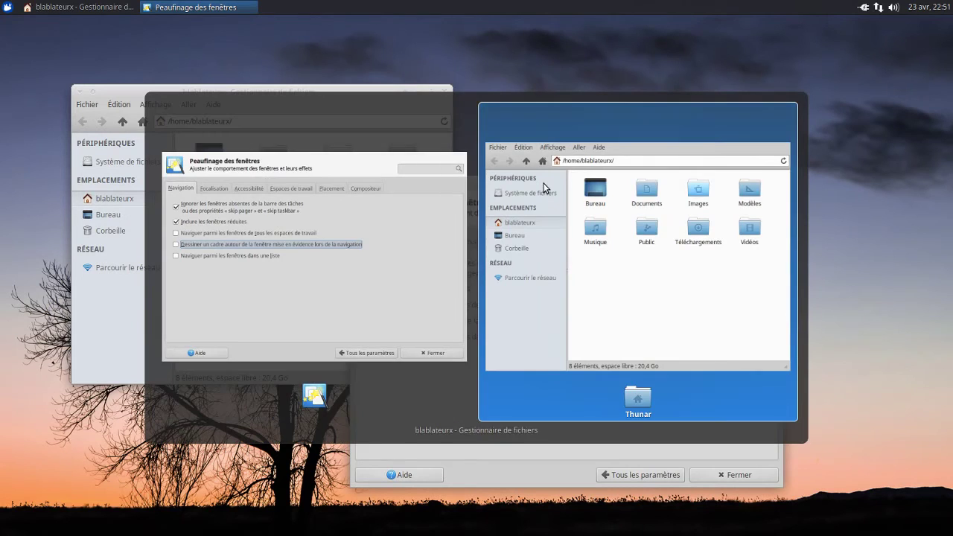
key("alt+Tab")
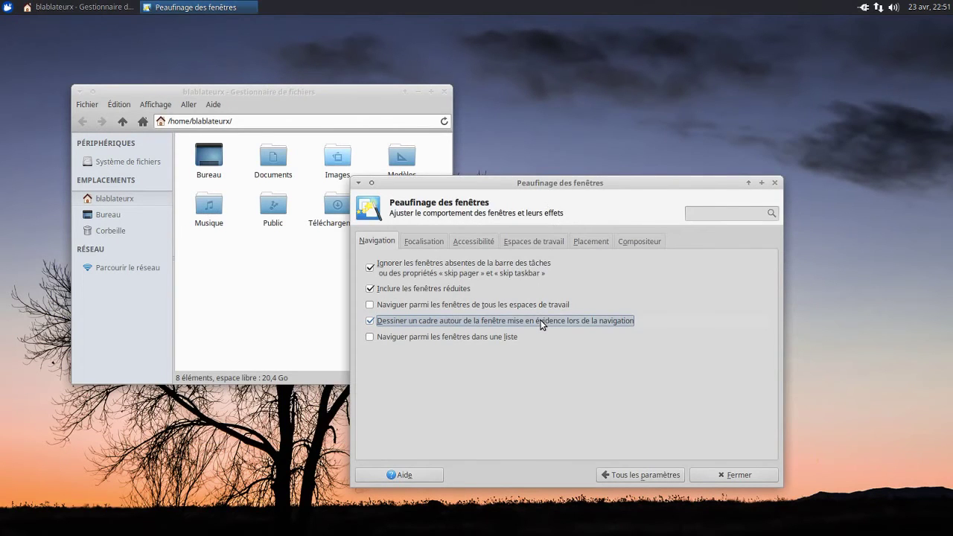
key("alt+Tab")
key("alt+Tab")
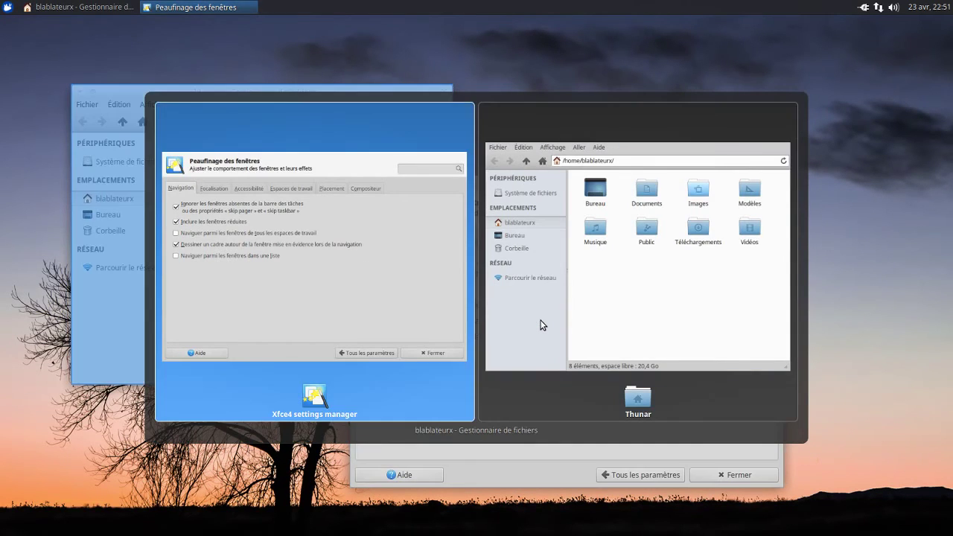
left_click(570, 183)
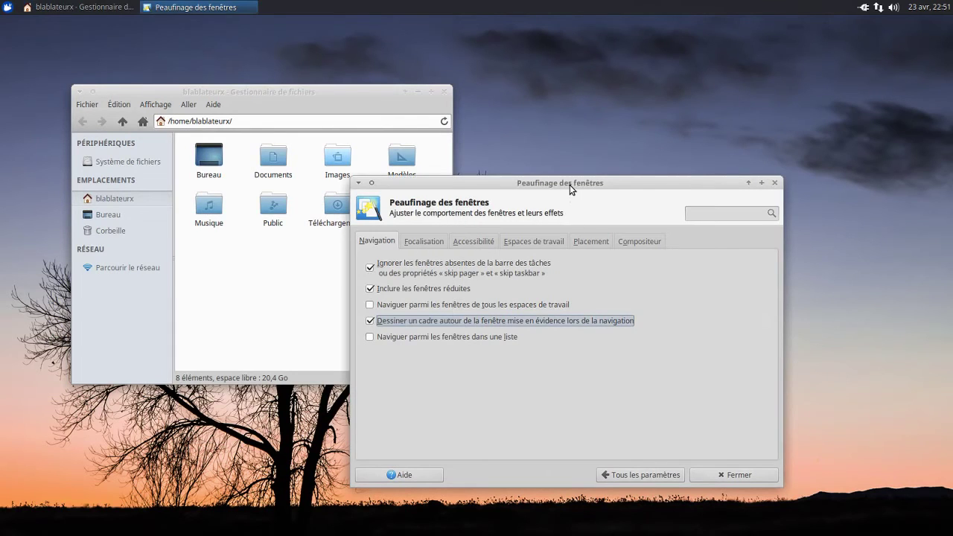
Step: Enable Naviguer parmi les fenêtres dans une liste and test cycling through the open windows
left_click(495, 340)
key("alt+Tab")
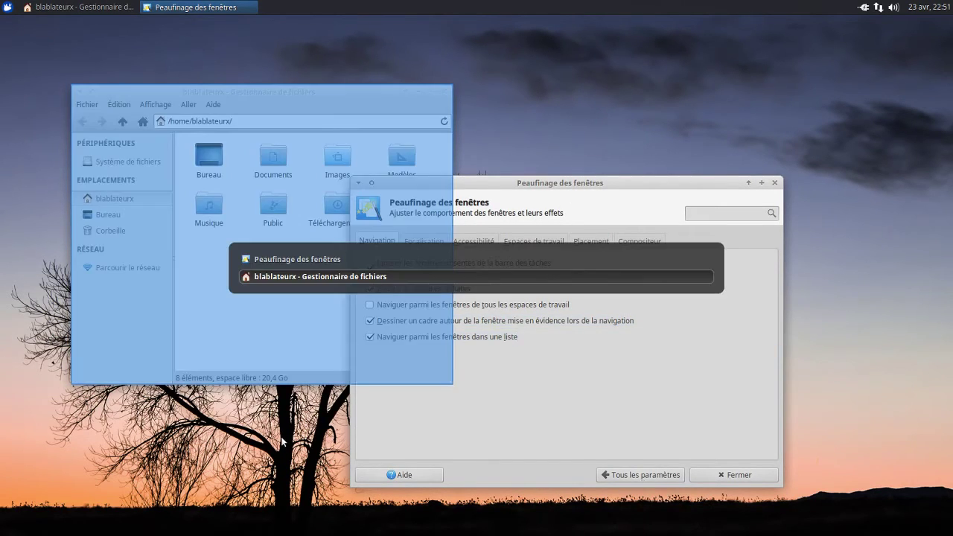
key("alt+Tab")
key("alt+Tab")
key("alt+Tab")
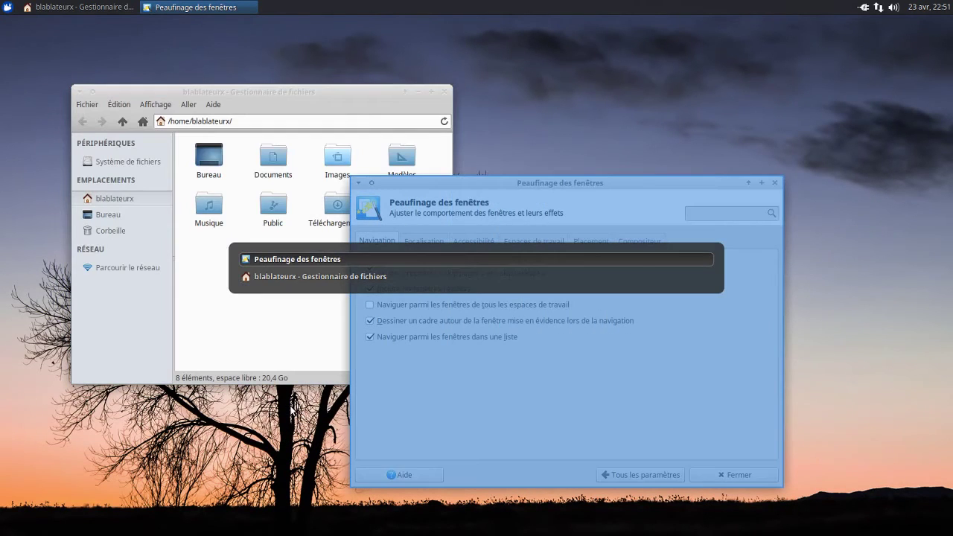
Step: In the focus settings, enable Activer la prévention de vol de focalisation and select Basculer dans l'espace de travail de la fenêtre
left_click(432, 238)
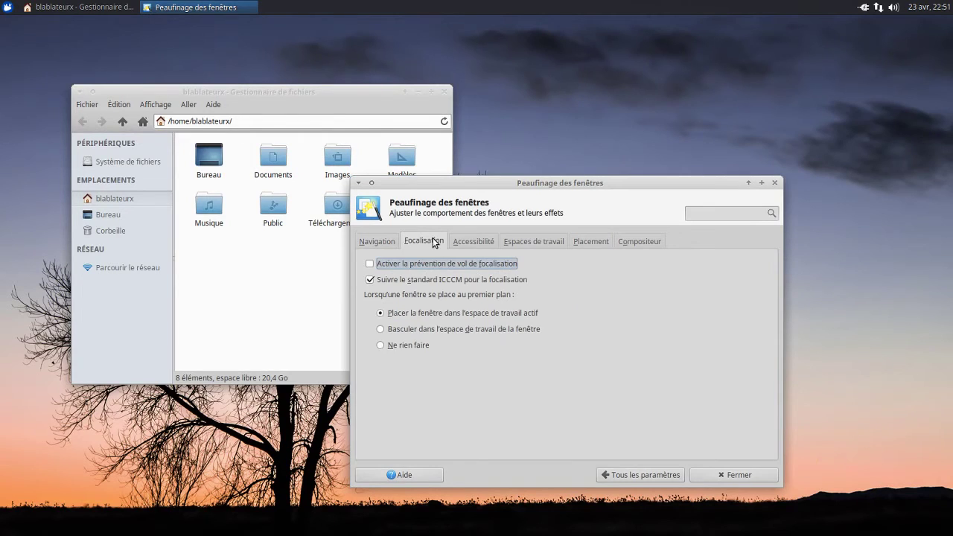
left_click(434, 263)
left_click(446, 331)
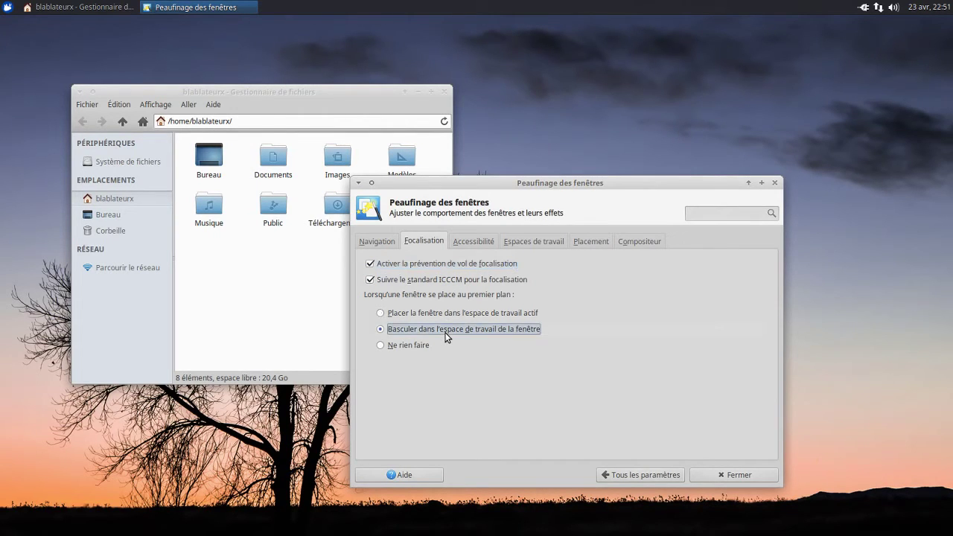
Step: In the accessibility settings, enable blinking decorations for urgent windows and mouse-wheel roll-up on the title bar, and try scrolling
left_click(472, 242)
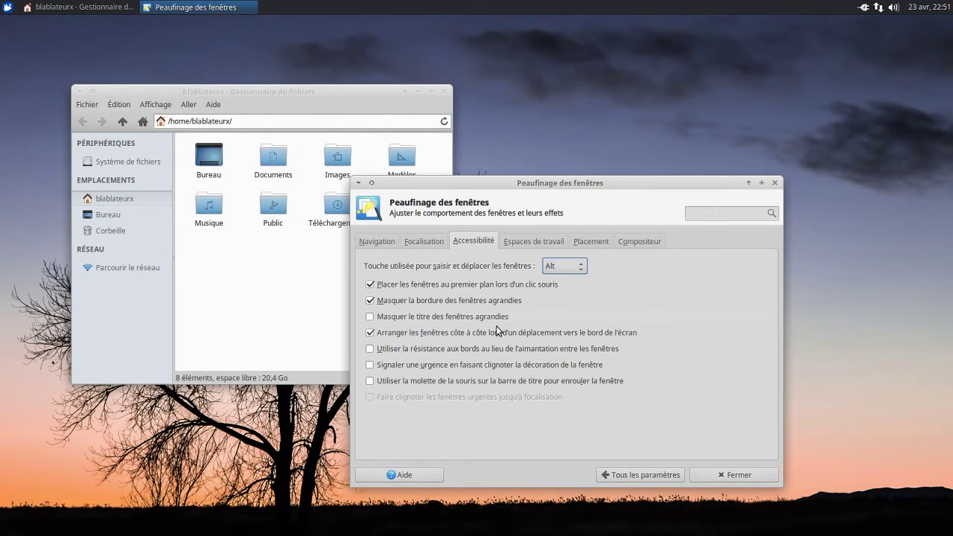
left_click(469, 371)
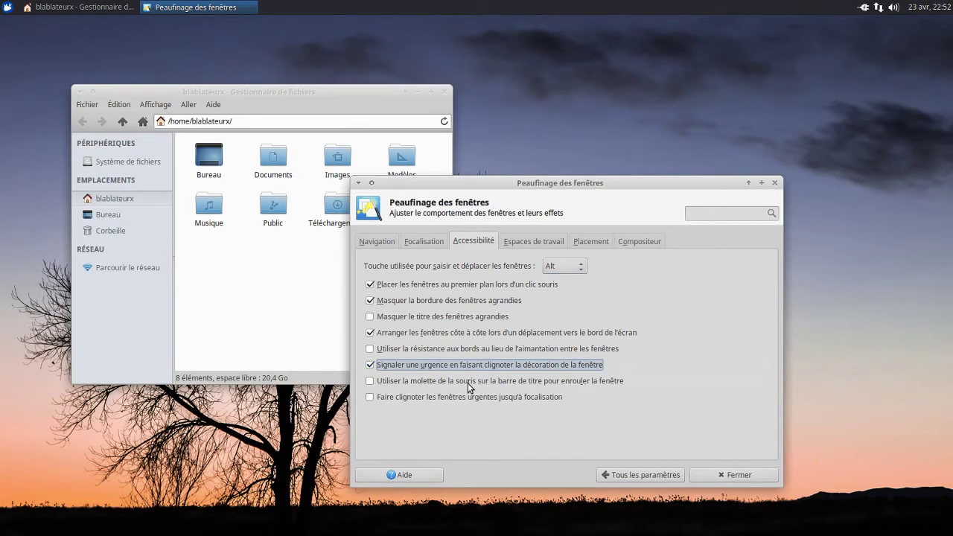
left_click(468, 382)
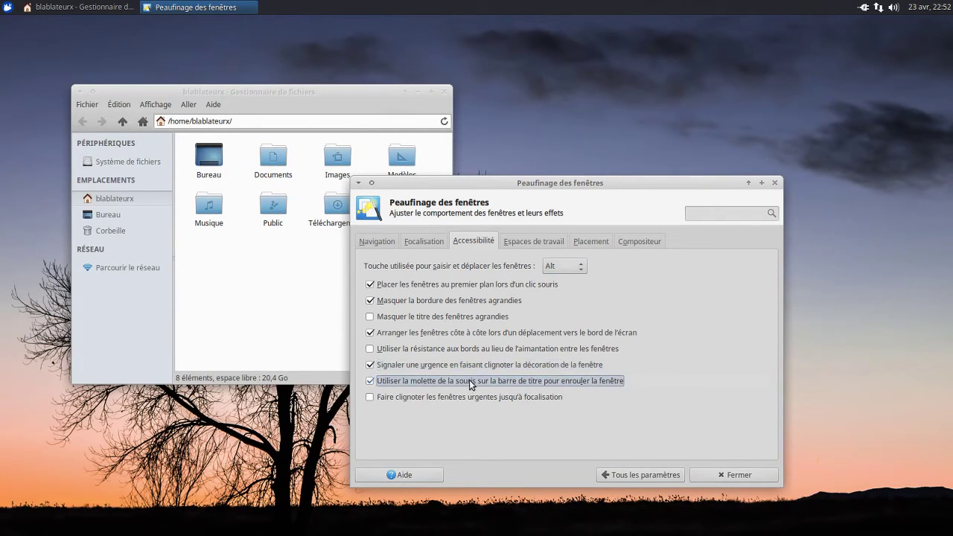
scroll(593, 183, "up", 1)
scroll(592, 183, "down", 1)
scroll(592, 183, "up", 1)
scroll(593, 183, "down", 1)
Step: Toggle the title-bar mouse-wheel roll-up option off and on, and enable Faire clignoter les fenêtres urgentes jusqu'à focalisation
left_click(441, 380)
left_click(441, 380)
left_click(453, 398)
Step: Review the workspace, placement and compositor settings for windows
left_click(529, 238)
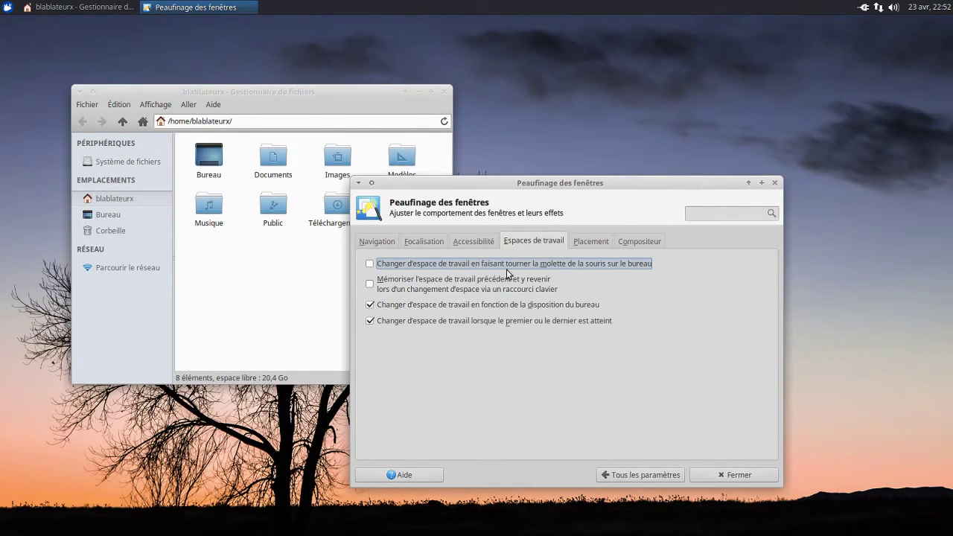
left_click(576, 244)
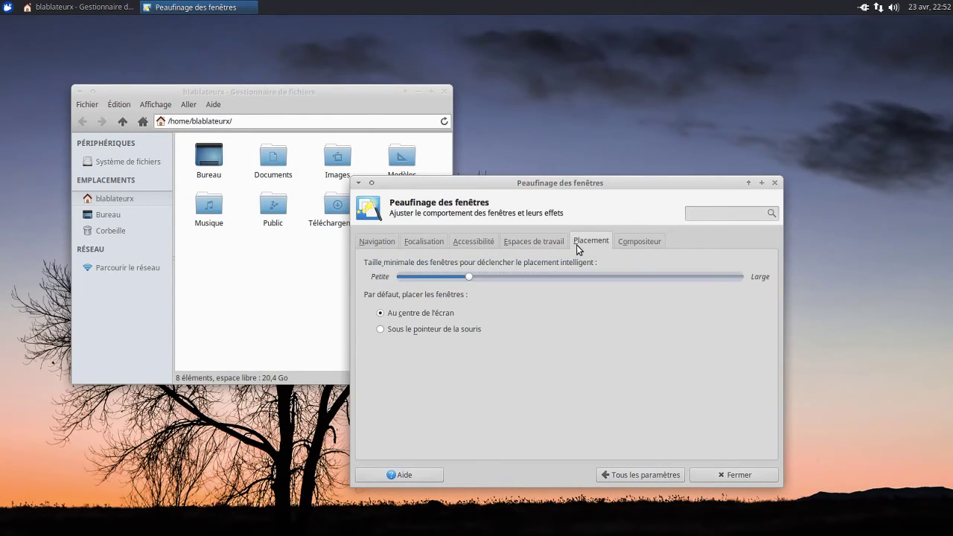
left_click(624, 240)
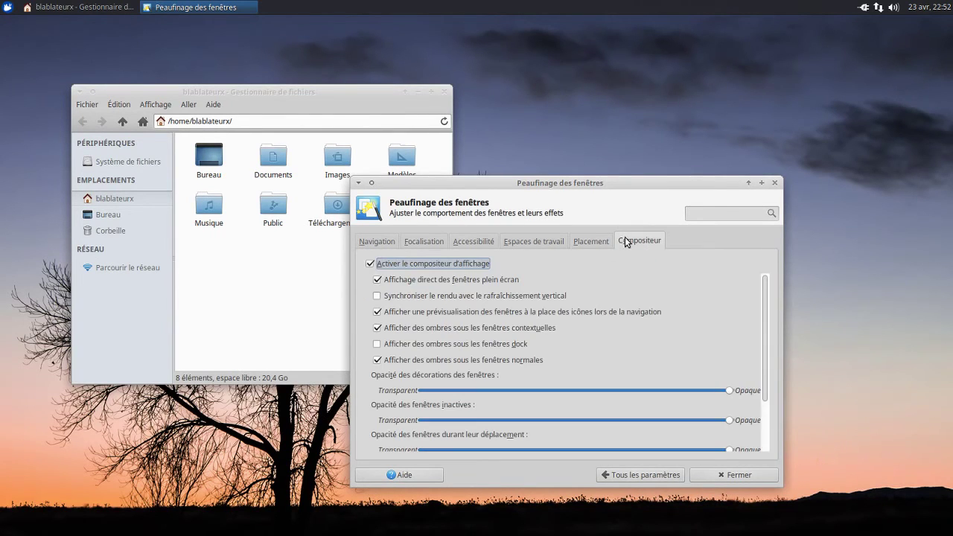
Step: Disable the display compositor, move the file manager and settings windows apart, and test window switching without effects
left_click(480, 264)
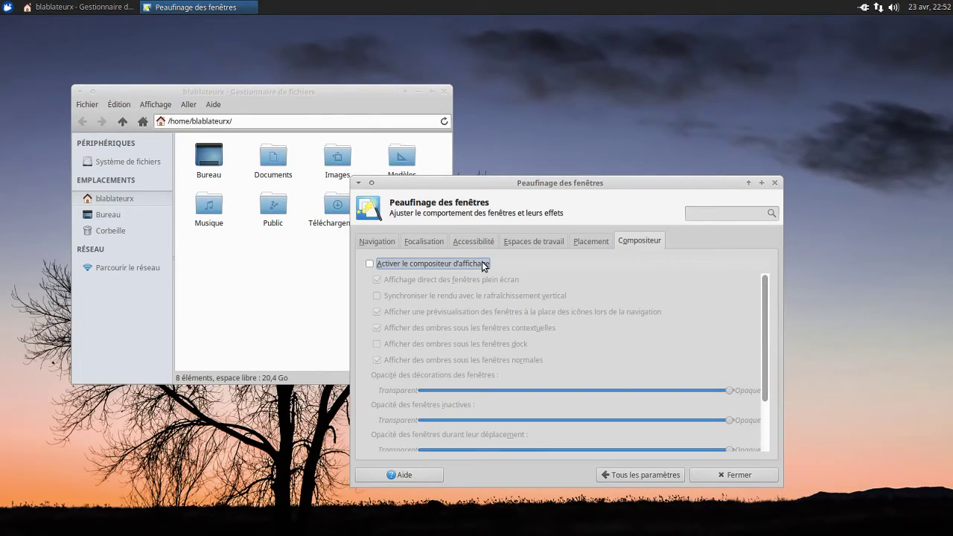
left_click_drag(364, 91, 343, 77)
left_click_drag(607, 186, 736, 146)
key("Tab")
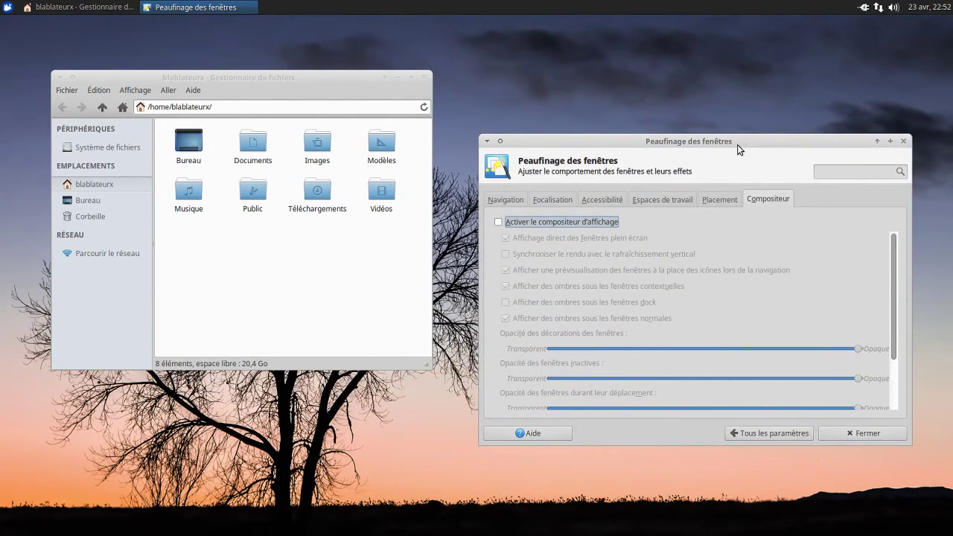
key("alt+Tab")
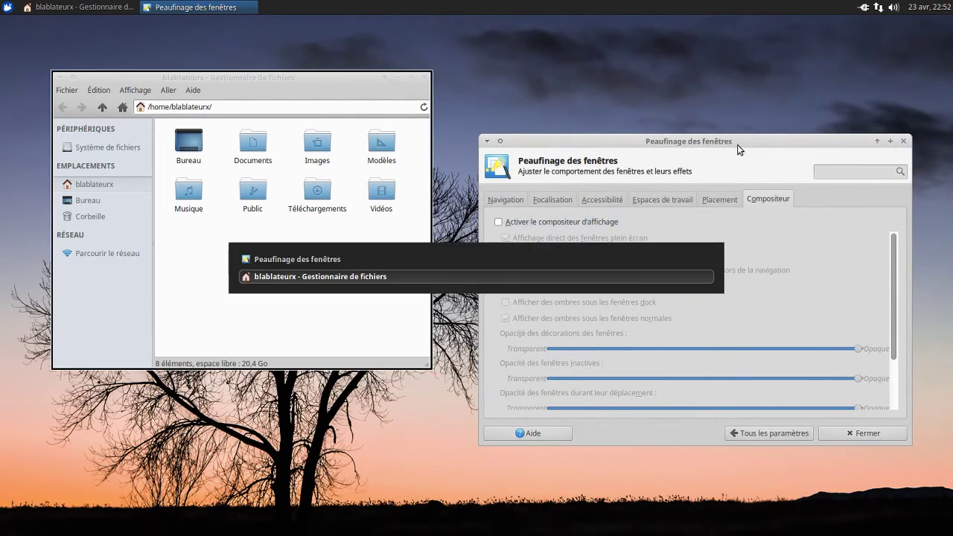
key("alt+Tab")
key("alt+Tab")
key("alt+Tab")
key("alt+Tab")
Step: Re-enable Activer le compositeur d'affichage and test cycling through the windows to compare the effect
left_click(611, 227)
key("alt+Tab")
key("alt+Tab")
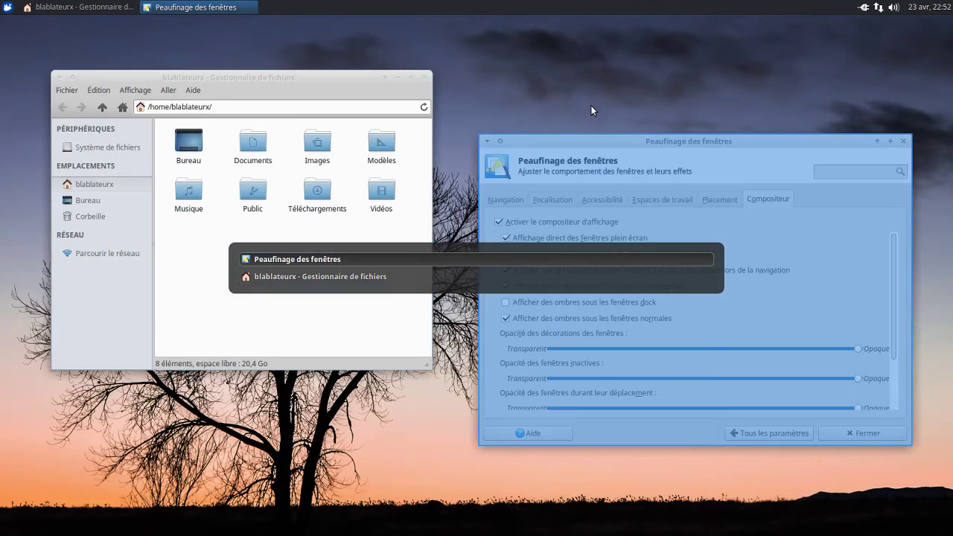
Step: Disable Affichage direct des fenêtres plein écran and the window previews during navigation, and test window switching
left_click(575, 238)
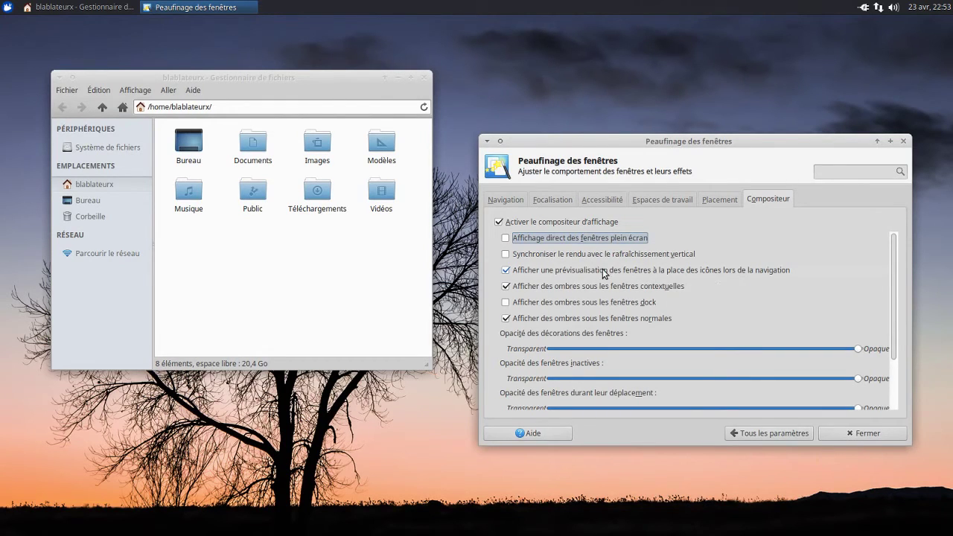
left_click(603, 270)
key("alt+Tab")
key("alt+Tab")
key("alt+Tab")
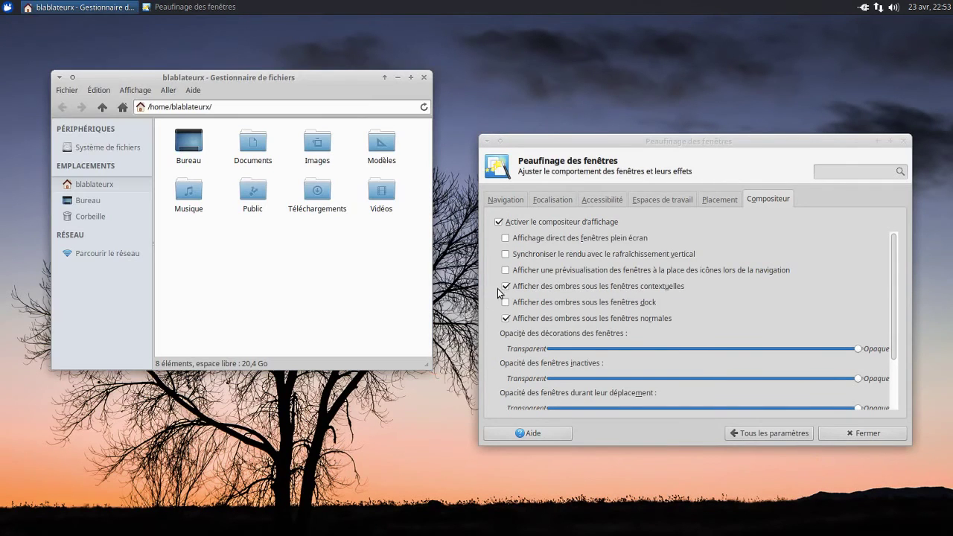
Step: Re-enable window previews, disable Naviguer parmi les fenêtres dans une liste, and test window switching with the large previews
left_click(518, 270)
left_click(512, 201)
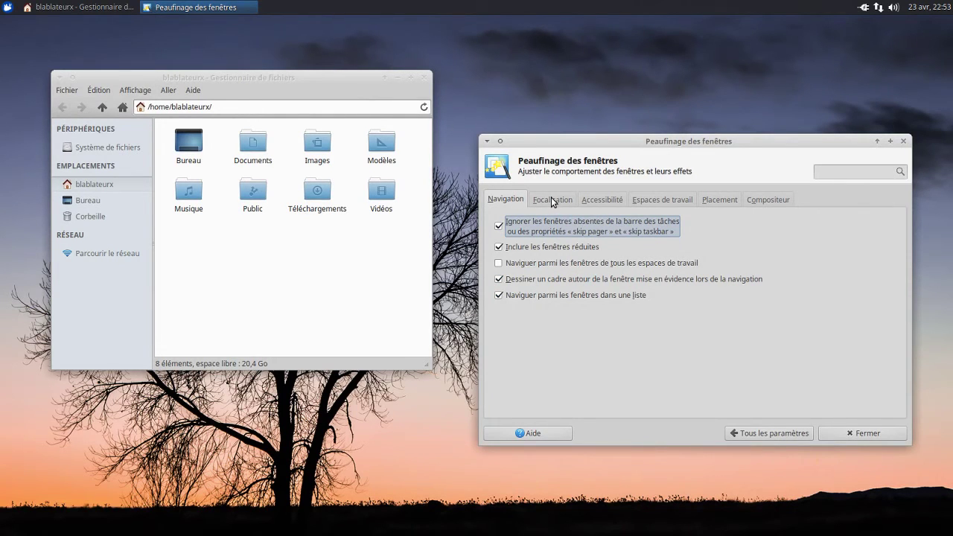
left_click(568, 296)
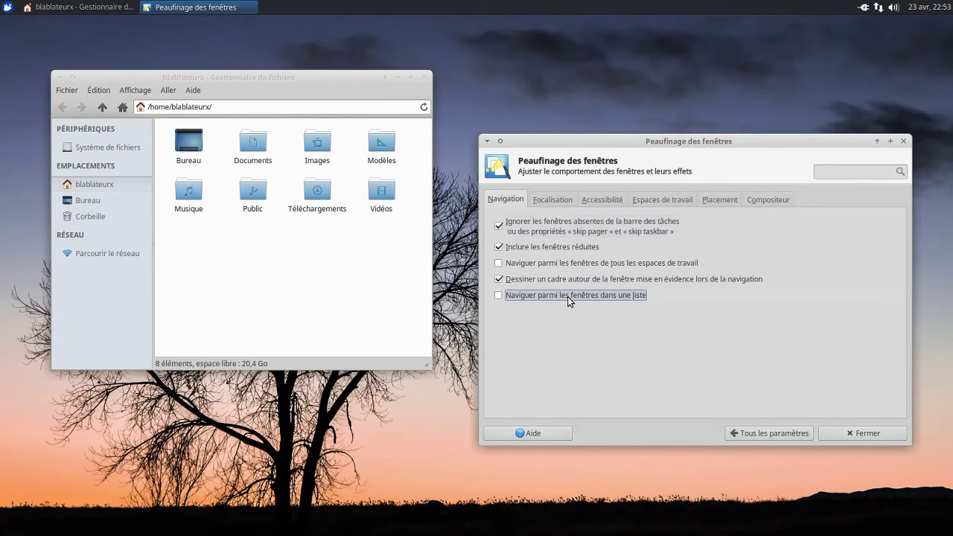
key("alt+Tab")
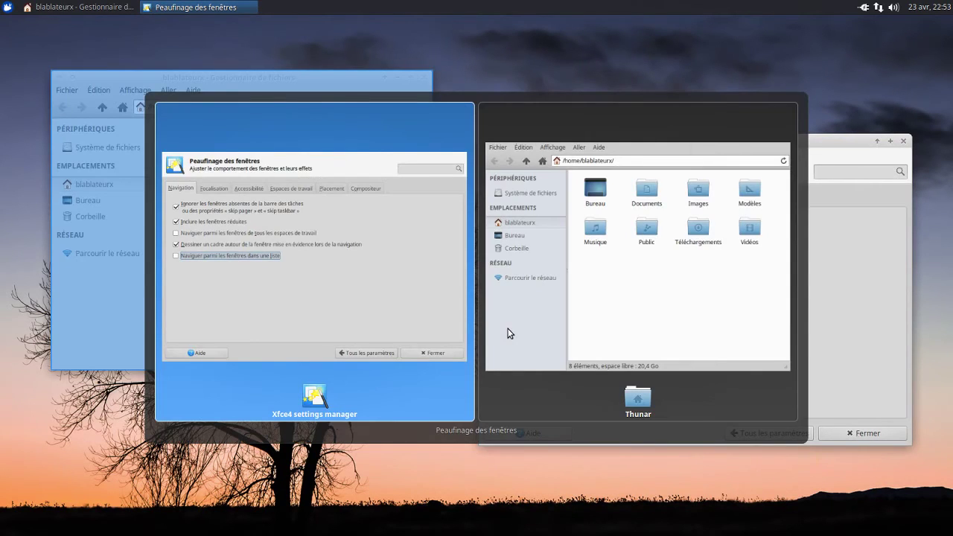
left_click(508, 333)
Step: Disable window previews in the compositor settings and test cycling through the windows with icons only
left_click(645, 198)
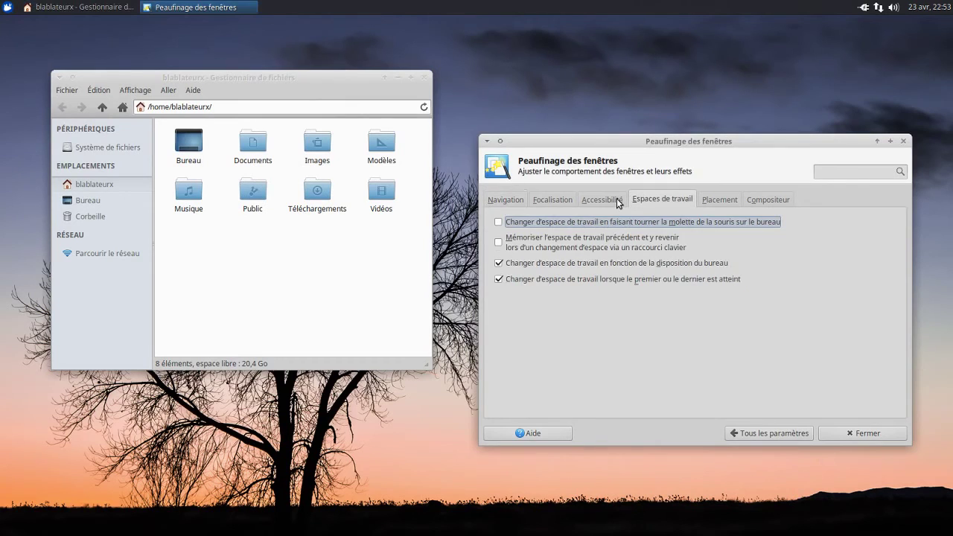
left_click(755, 201)
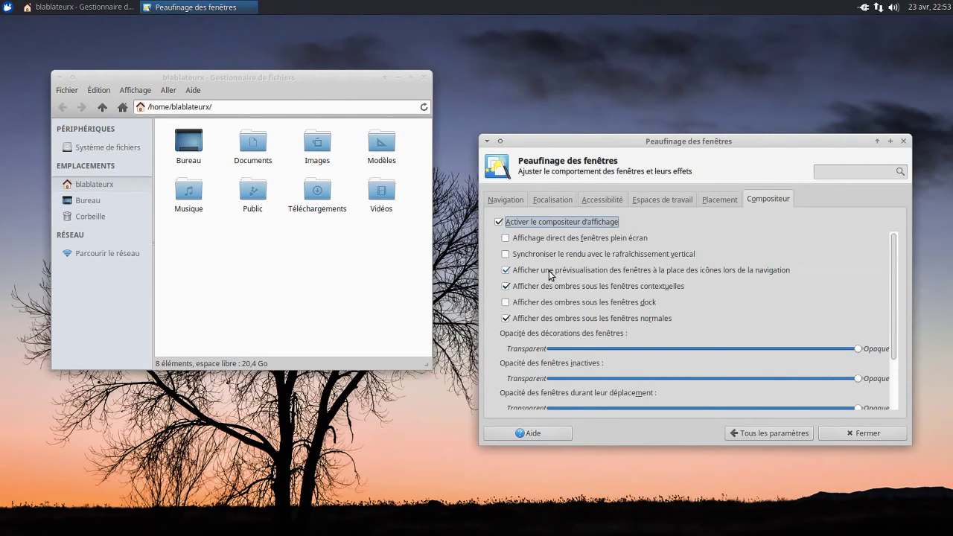
left_click(548, 270)
key("alt+Tab")
key("alt+Tab")
key("alt+Tab")
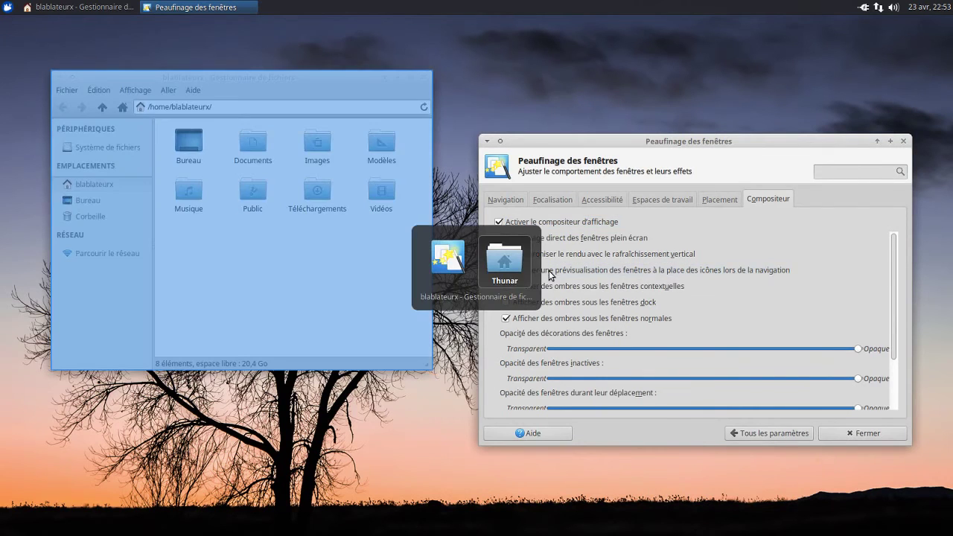
key("alt+Tab")
key("alt+Tab")
key("alt+Tab")
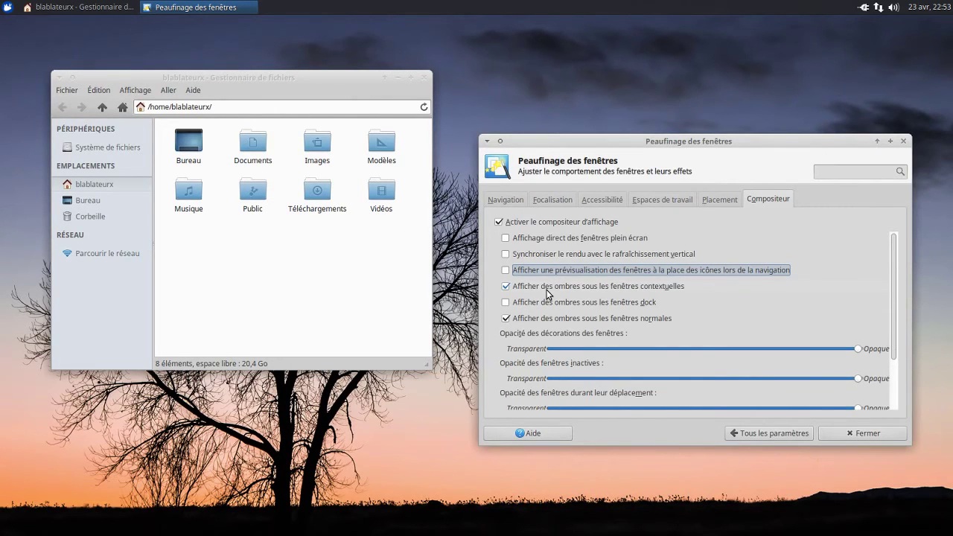
Step: Disable Afficher des ombres sous les fenêtres contextuelles, comparing the desktop context menu with and without its shadow
right_click(464, 69)
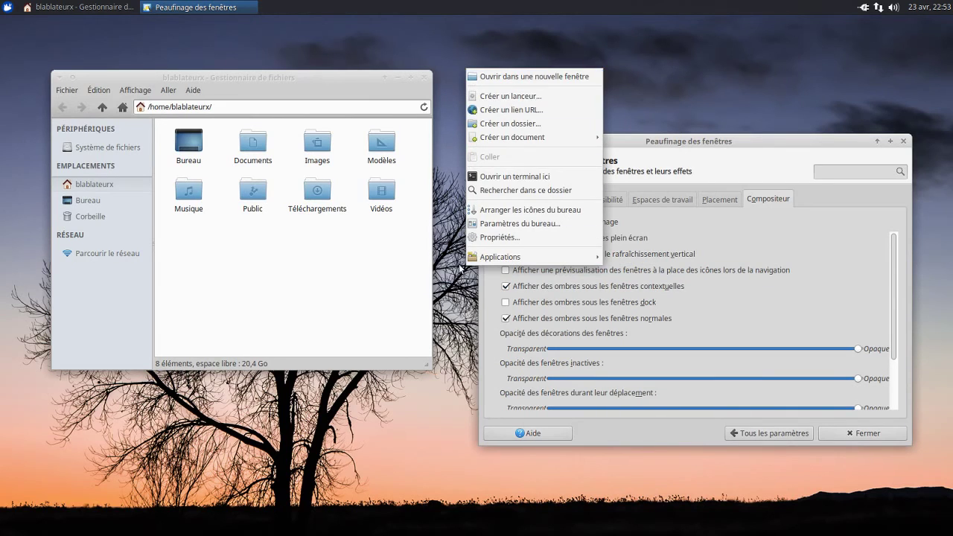
left_click(697, 100)
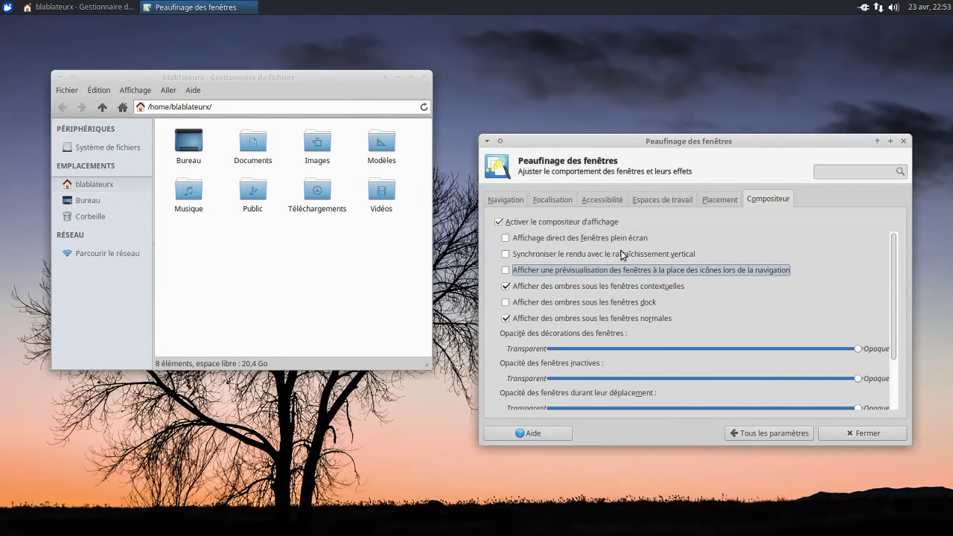
left_click(623, 284)
right_click(558, 85)
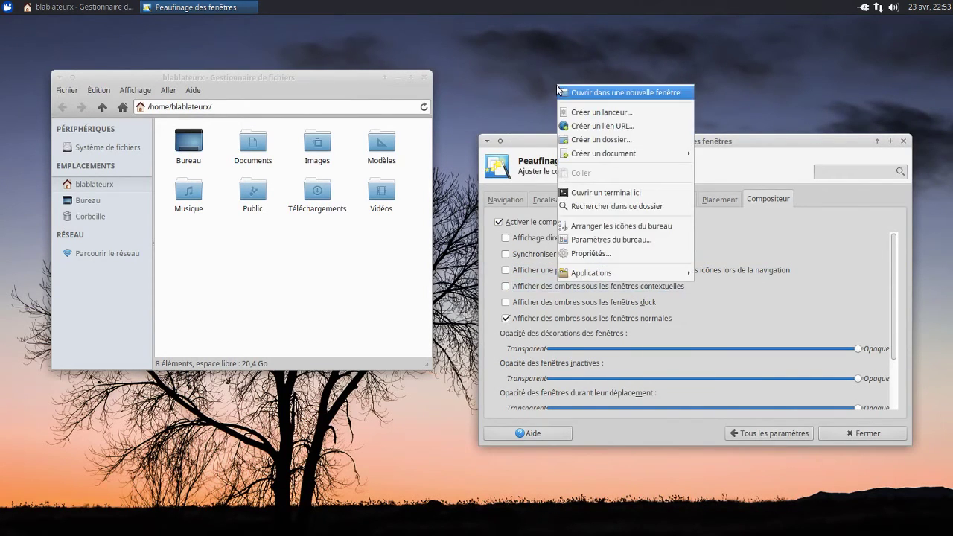
left_click(484, 82)
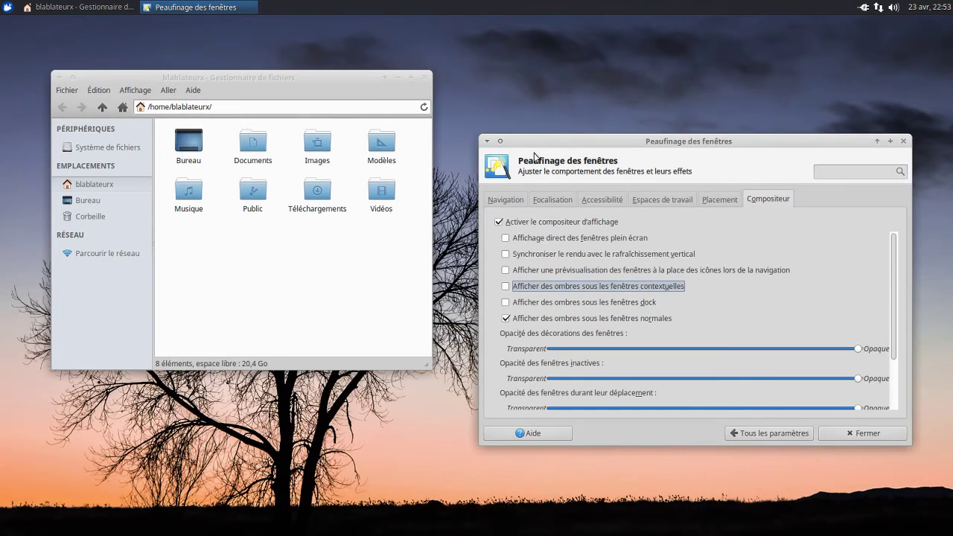
Step: Toggle Afficher des ombres sous les fenêtres dock to compare the panel's shadow, and leave the option enabled
left_click(577, 304)
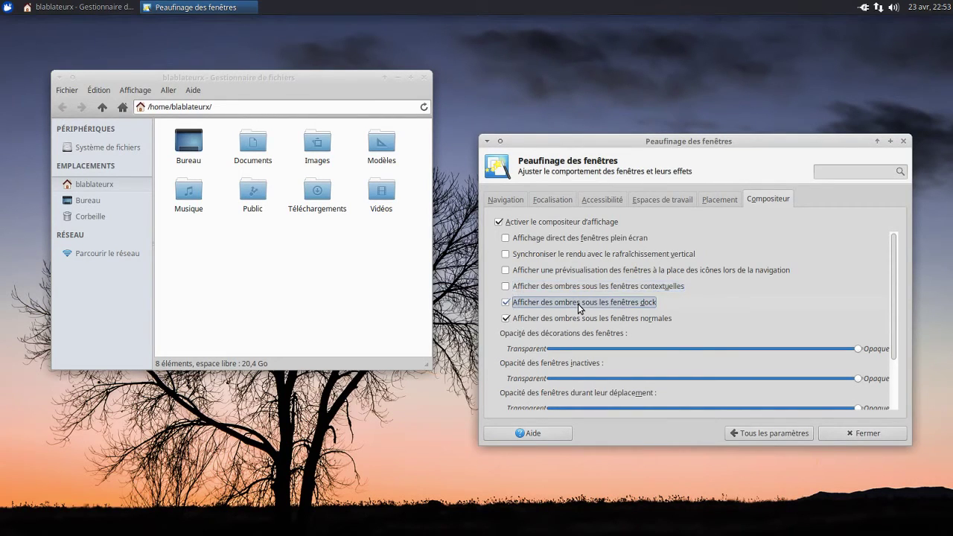
left_click(577, 304)
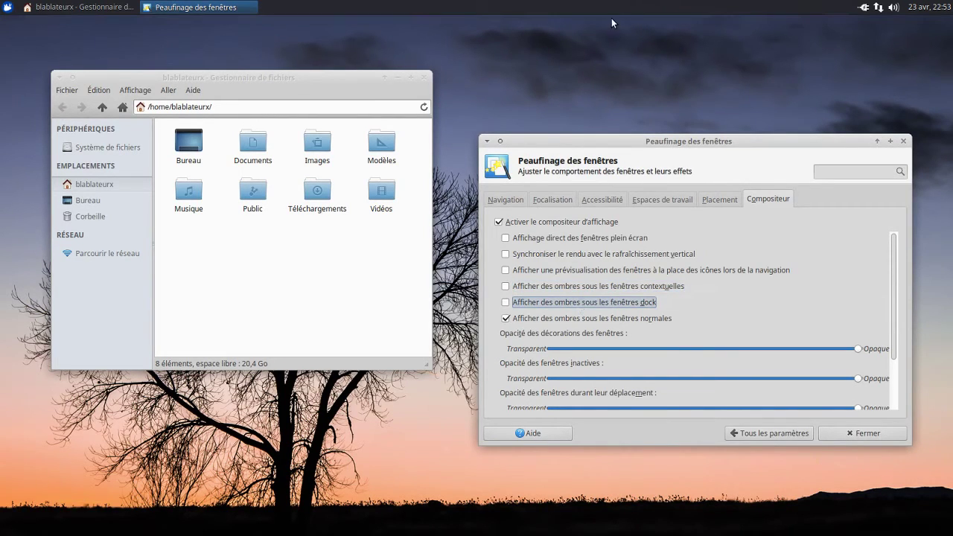
left_click(610, 309)
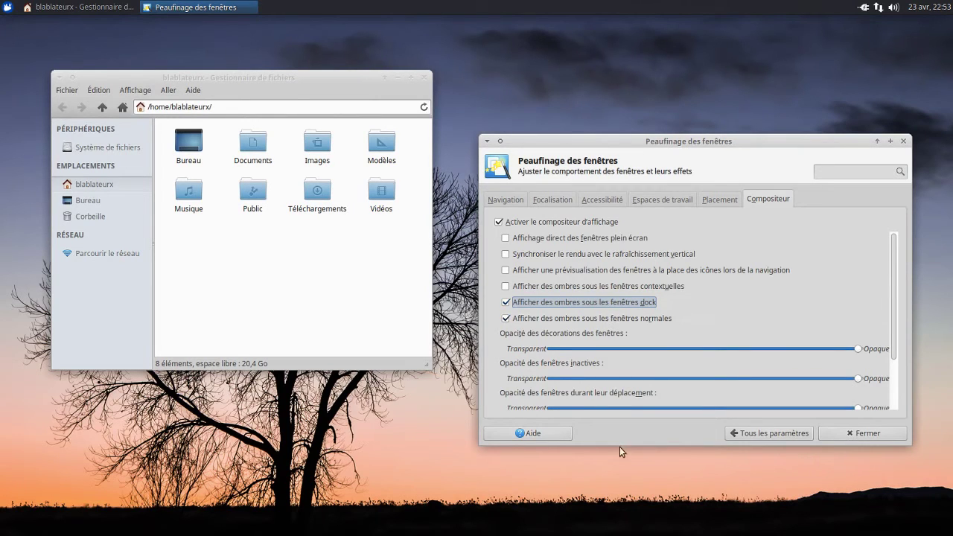
Step: Switch the shadows under normal windows off and back on, and move the settings window slightly
left_click(599, 321)
left_click(599, 320)
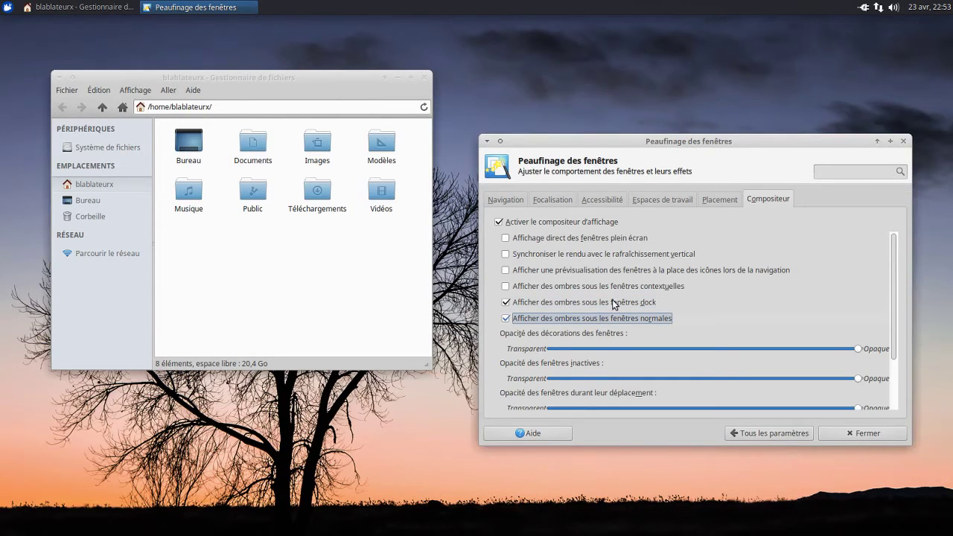
left_click_drag(697, 141, 677, 116)
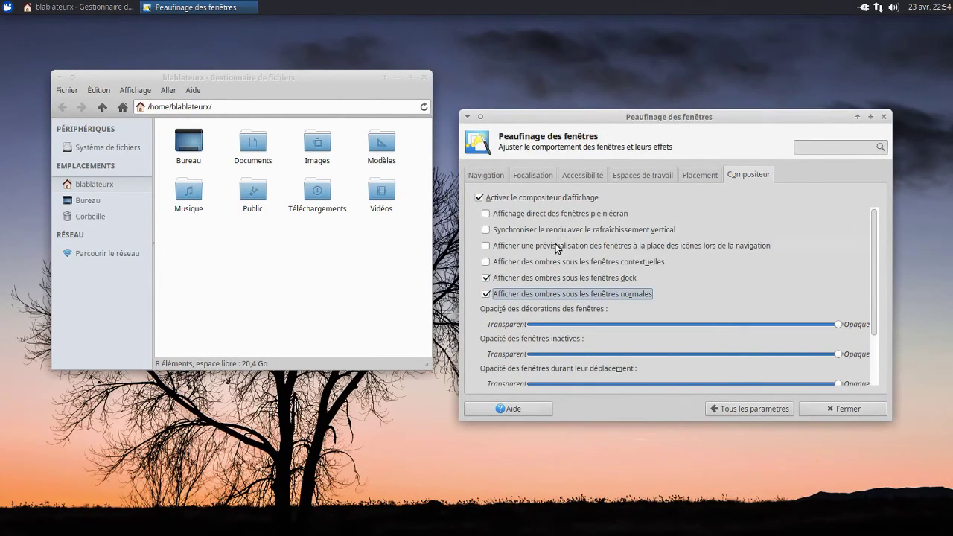
Step: Re-enable window previews during navigation and the shadows under contextual windows
left_click(557, 248)
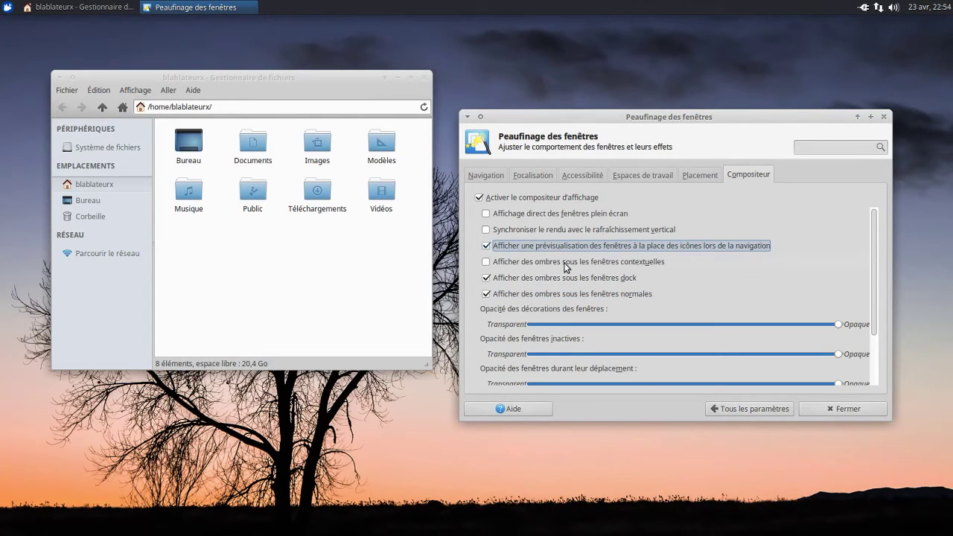
left_click(565, 260)
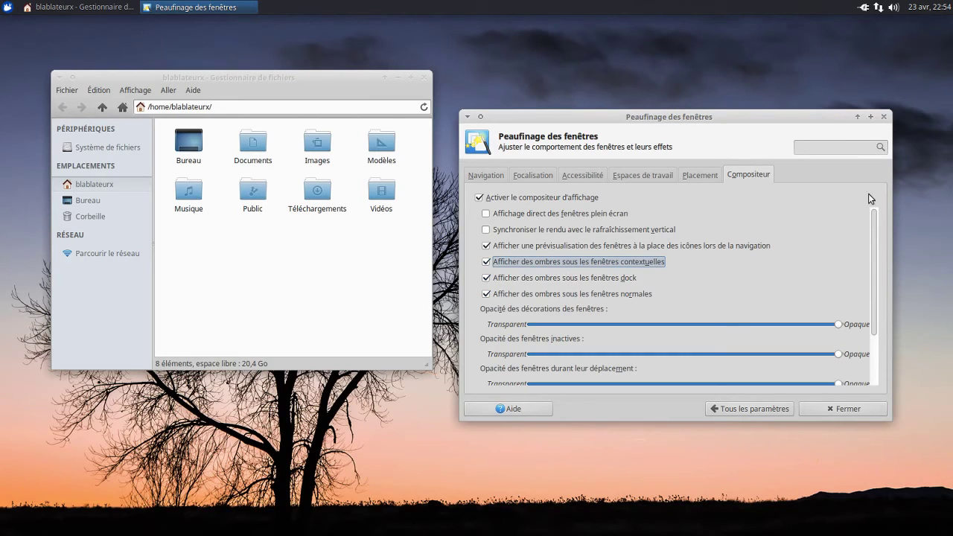
Step: Widen the settings window, move it toward the screen's centre, and make it taller to fit all the opacity sliders
left_click_drag(890, 245, 947, 251)
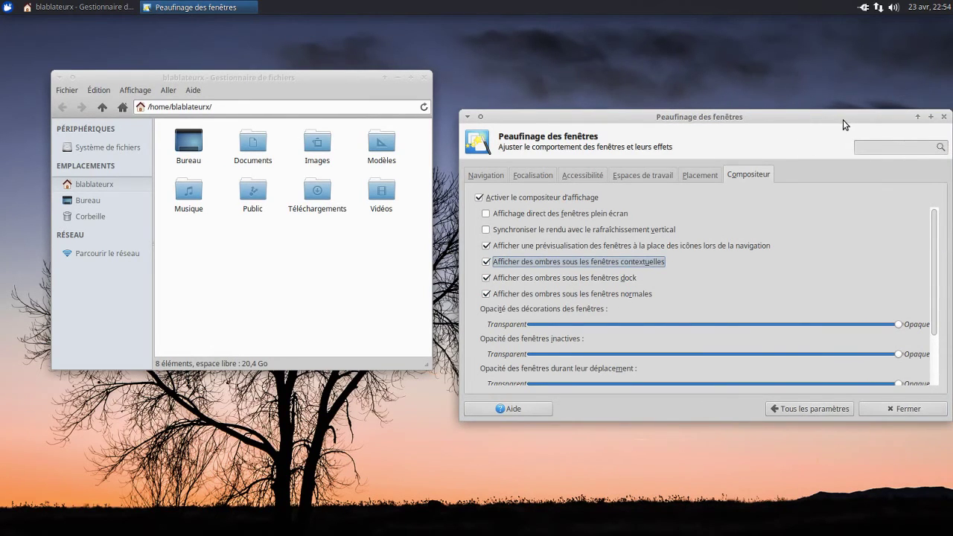
left_click_drag(843, 120, 682, 77)
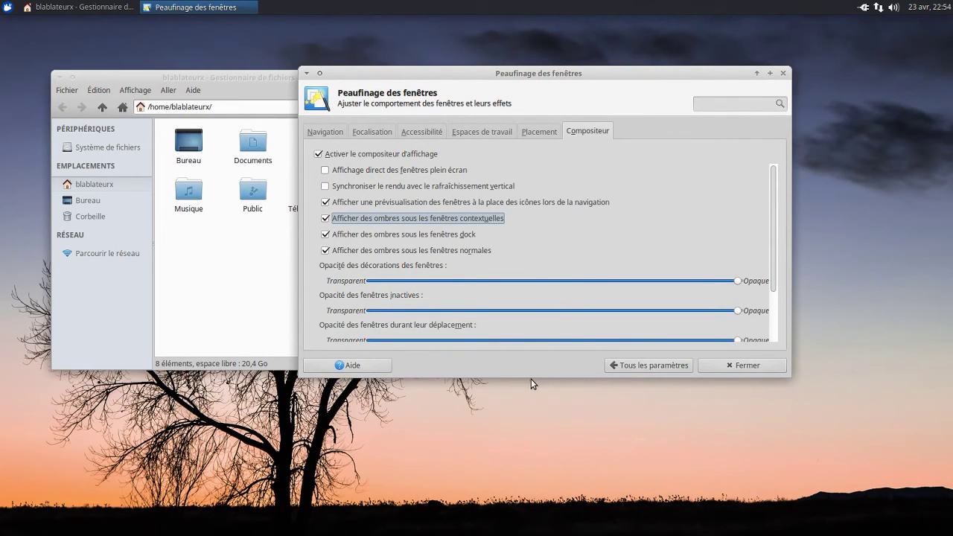
left_click_drag(531, 379, 526, 470)
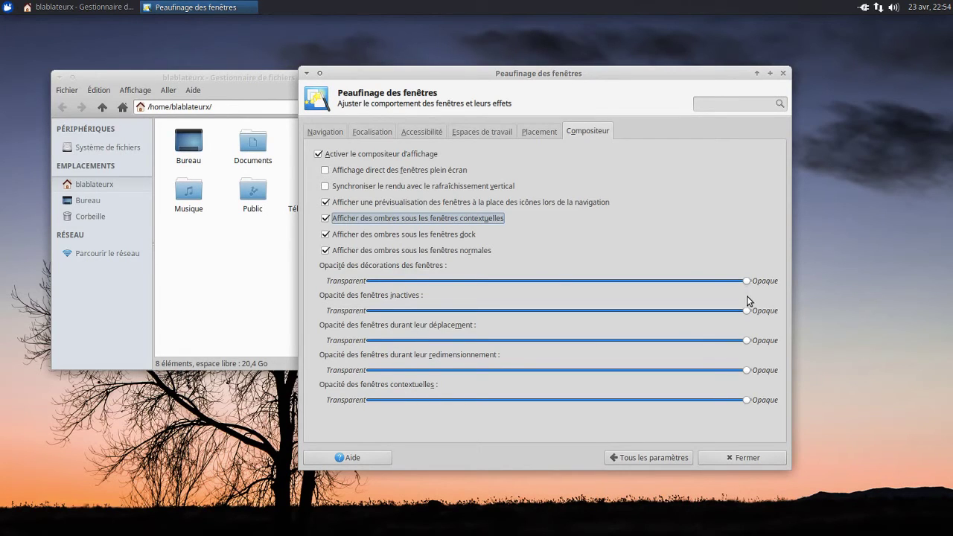
Step: Lower the opacity of inactive windows to roughly five sixths of the scale
scroll(748, 313, "down", 1)
scroll(747, 313, "down", 4)
scroll(748, 312, "down", 3)
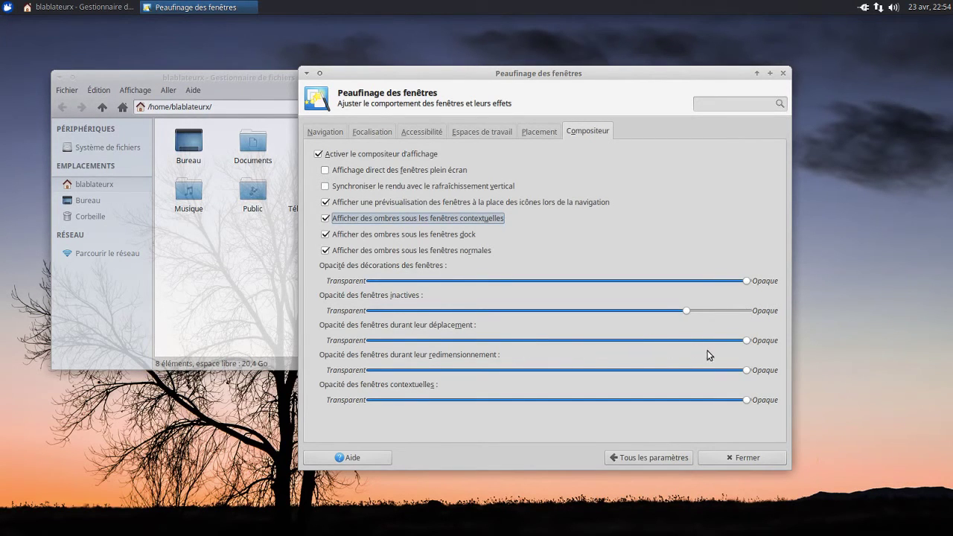
Step: Slightly lower the opacity of windows while moving, while resizing, and of contextual windows
scroll(748, 342, "down", 1)
scroll(749, 342, "down", 2)
scroll(748, 342, "down", 1)
scroll(747, 376, "down", 3)
scroll(747, 375, "down", 1)
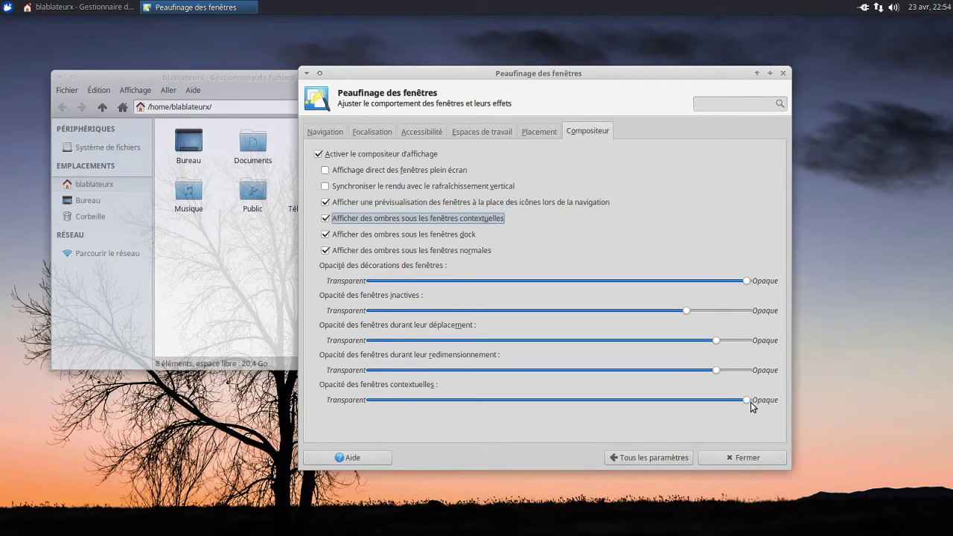
scroll(751, 403, "down", 2)
Step: Move the settings and file manager windows apart to compare the transparency when each is moving or inactive
left_click_drag(594, 78, 634, 63)
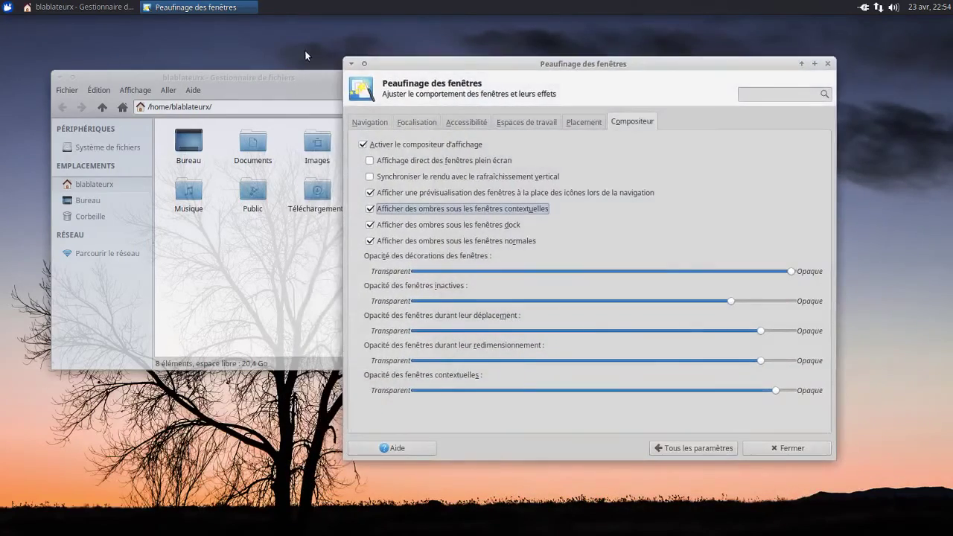
left_click_drag(299, 76, 252, 21)
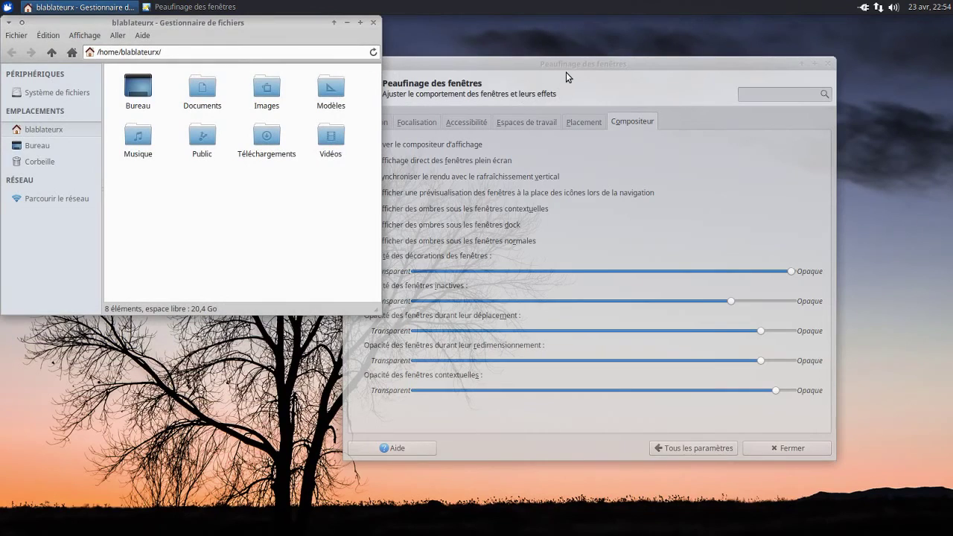
left_click(568, 64)
left_click_drag(568, 63, 616, 79)
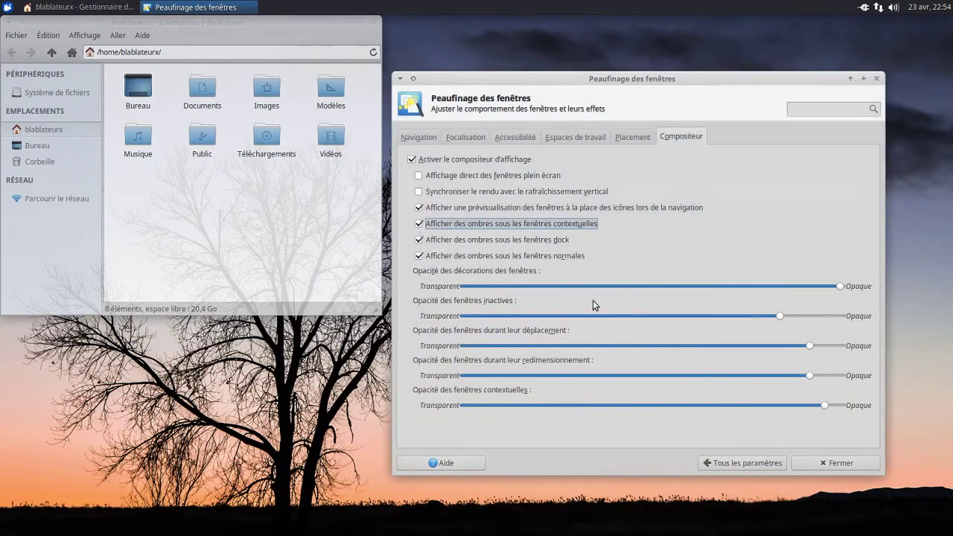
Step: Open Xfce Panel Switch from the full settings list and save the current panel configuration as Sauvegarde_23-04-16_22-55-16
left_click(730, 462)
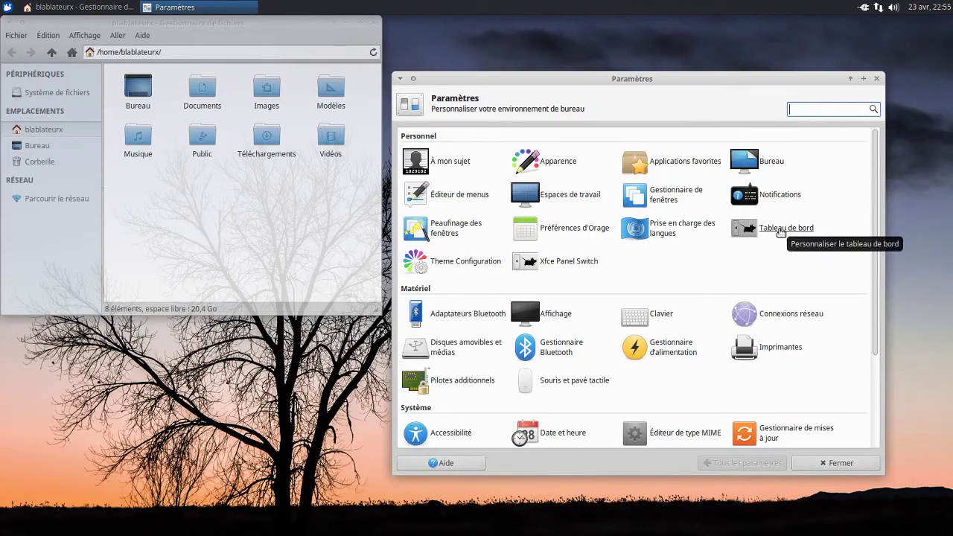
left_click(570, 266)
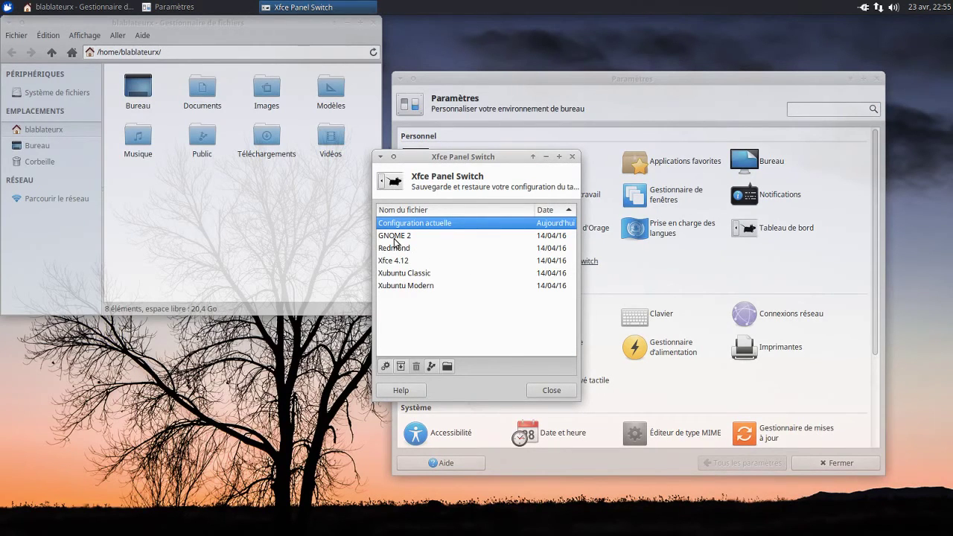
left_click(401, 366)
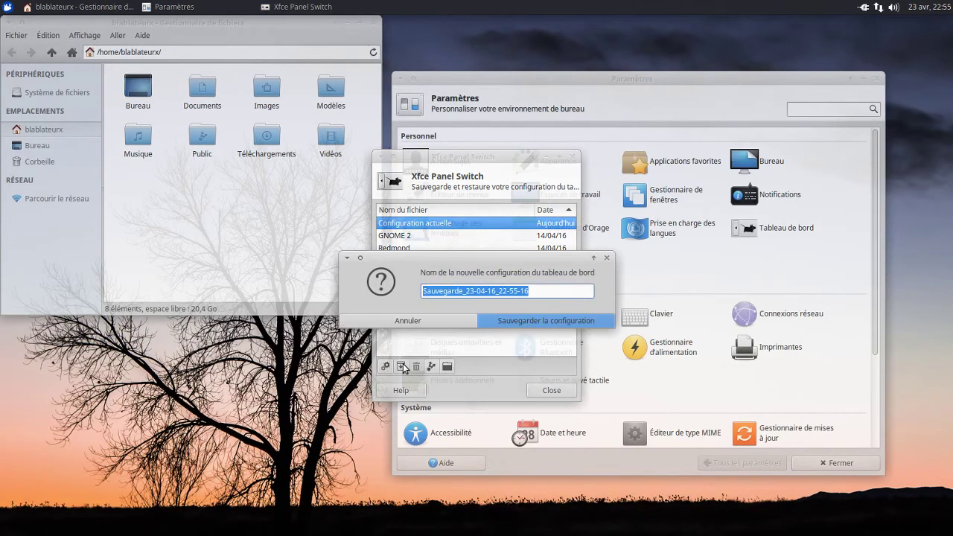
left_click(529, 320)
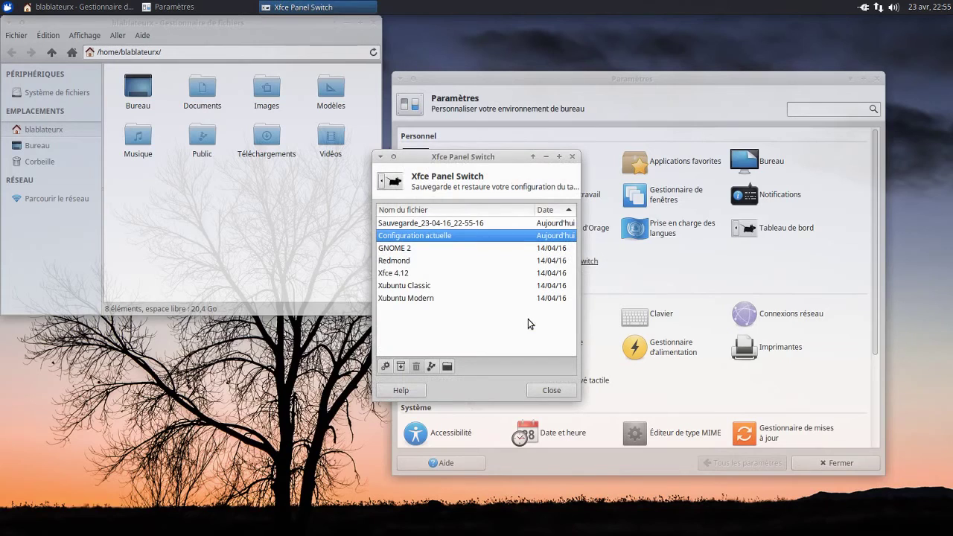
Step: Try the GNOME 2 panel layout, followed by the Redmond layout, and look at Redmond's Start menu
left_click(408, 249)
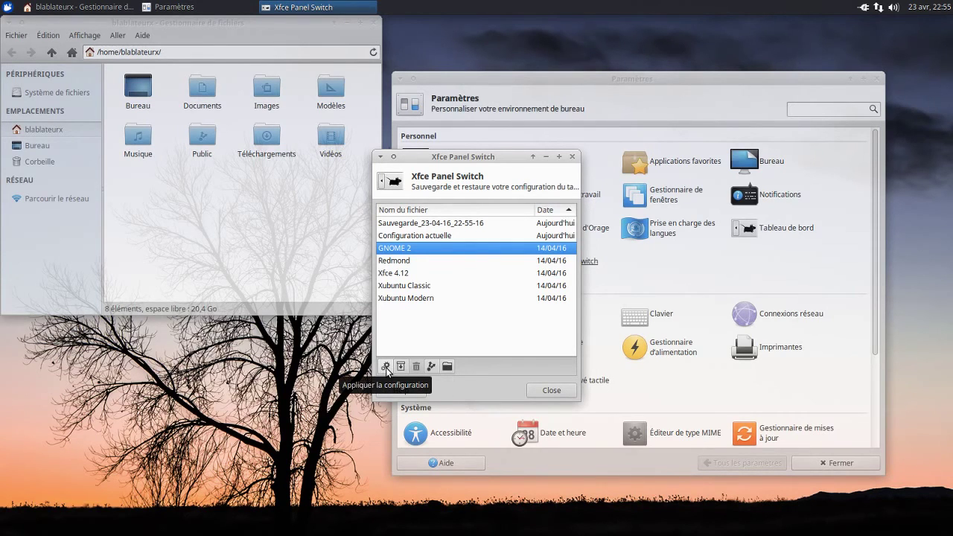
left_click(385, 367)
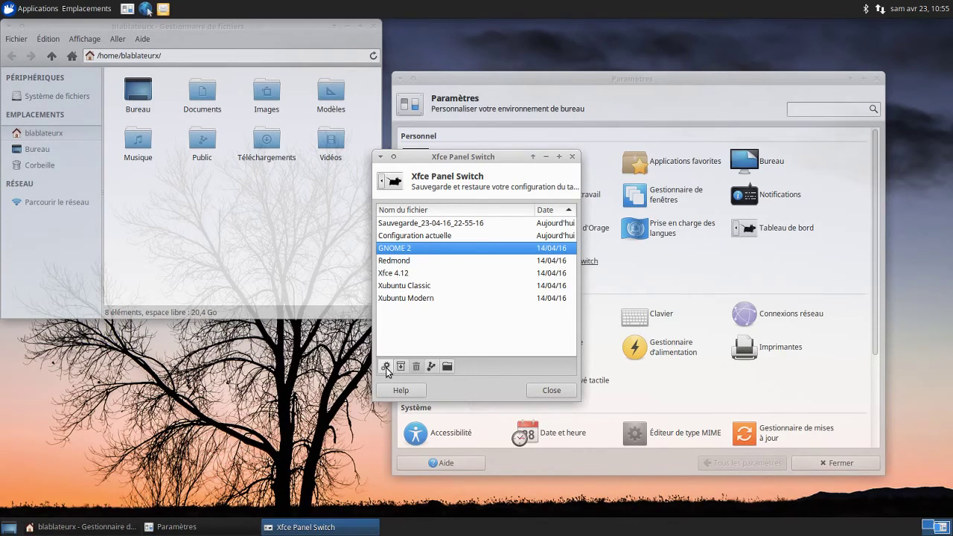
left_click(454, 260)
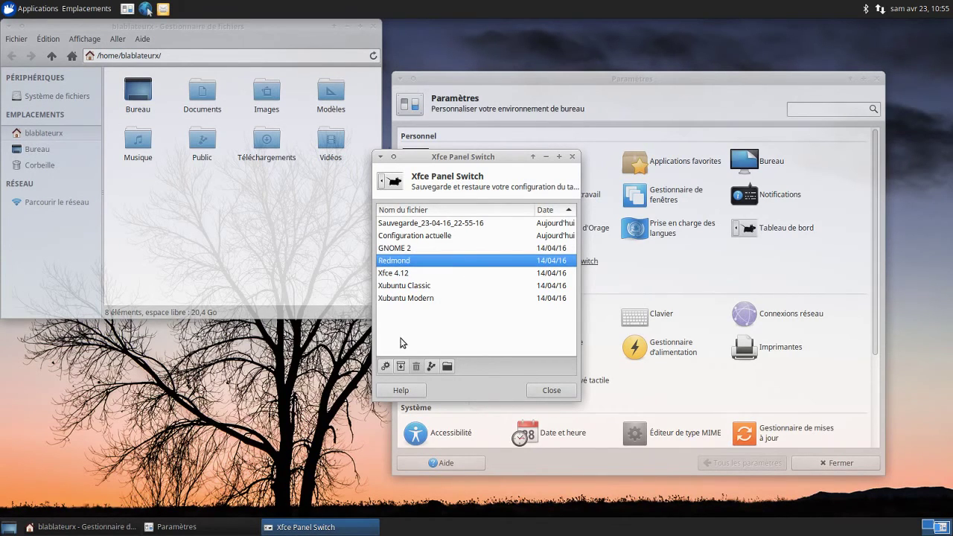
left_click(386, 366)
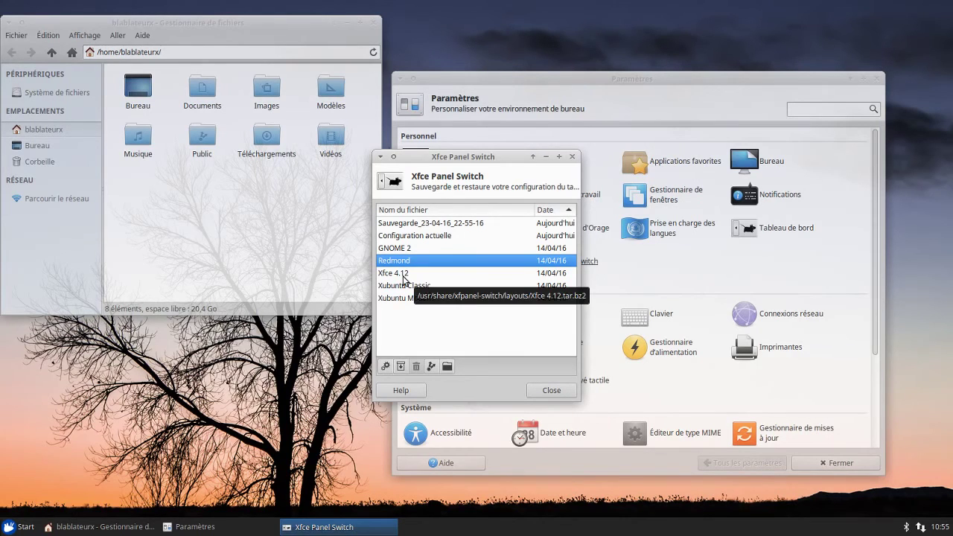
left_click(26, 527)
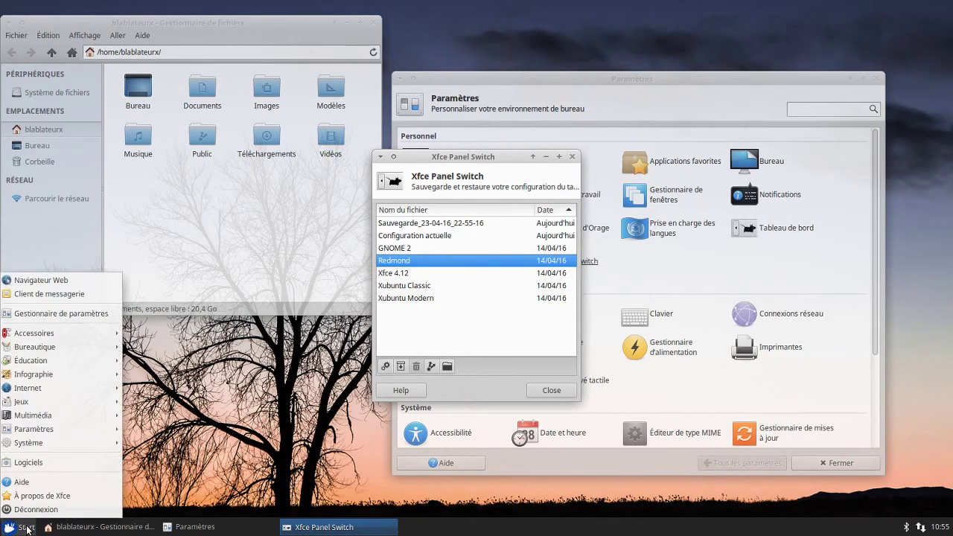
left_click(267, 389)
Step: Try the Xfce 4.12 panel layout with its applications menu, followed by the Xubuntu Classic layout
left_click(390, 274)
left_click(386, 365)
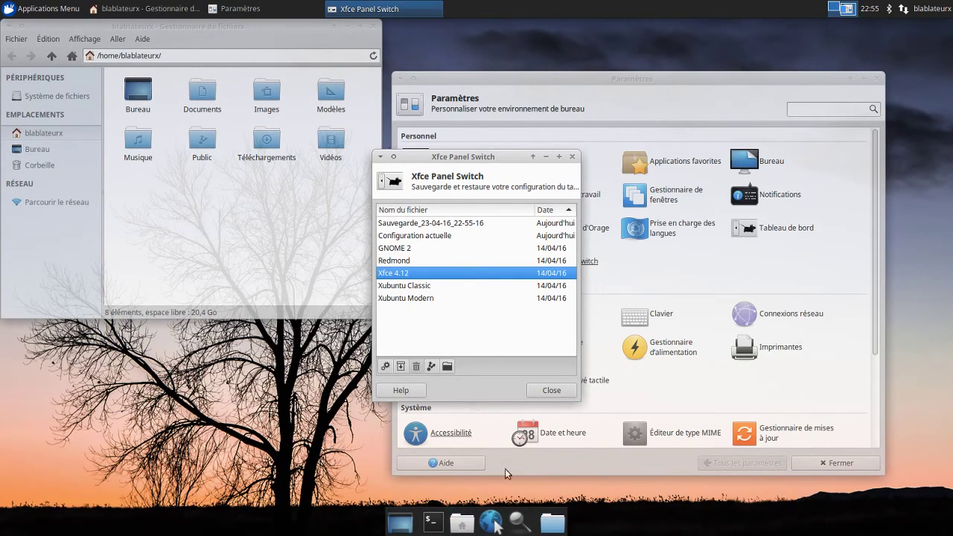
left_click(19, 11)
left_click(19, 12)
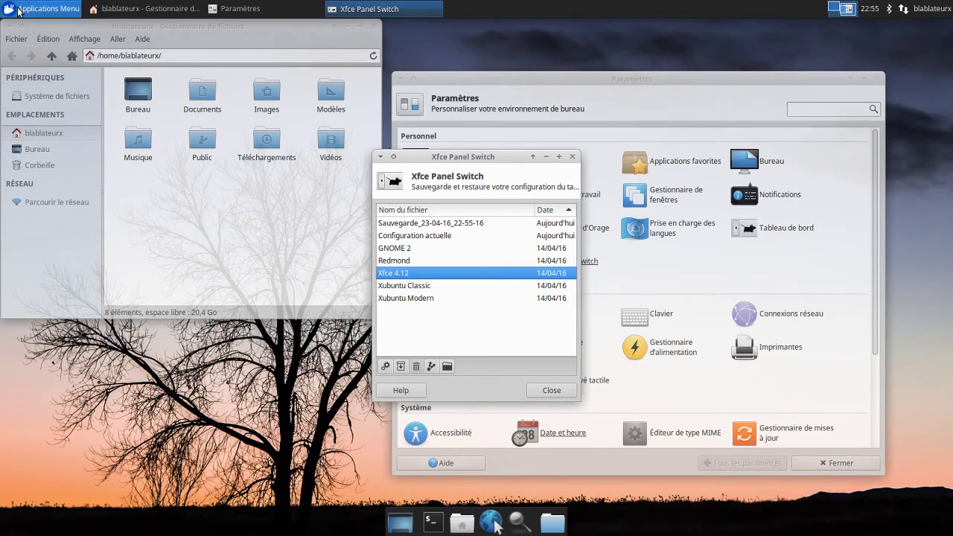
left_click(407, 286)
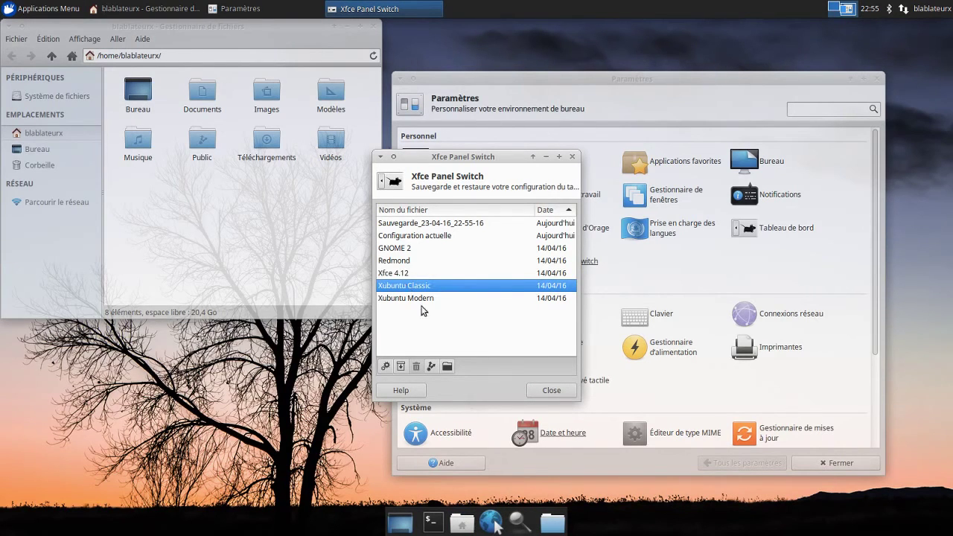
left_click(385, 367)
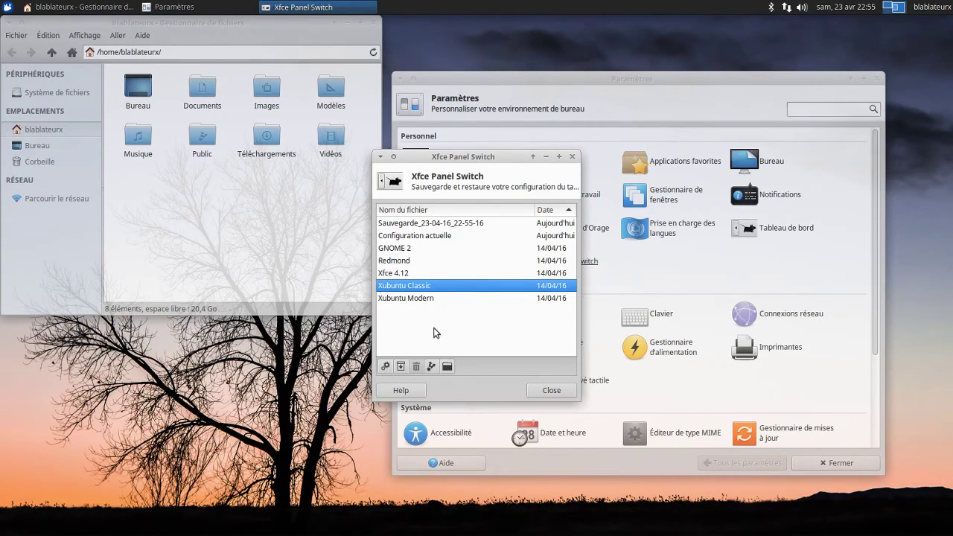
Step: Apply the Xubuntu Modern panel layout, select the saved backup configuration, and close Xfce Panel Switch
left_click(419, 298)
left_click(385, 367)
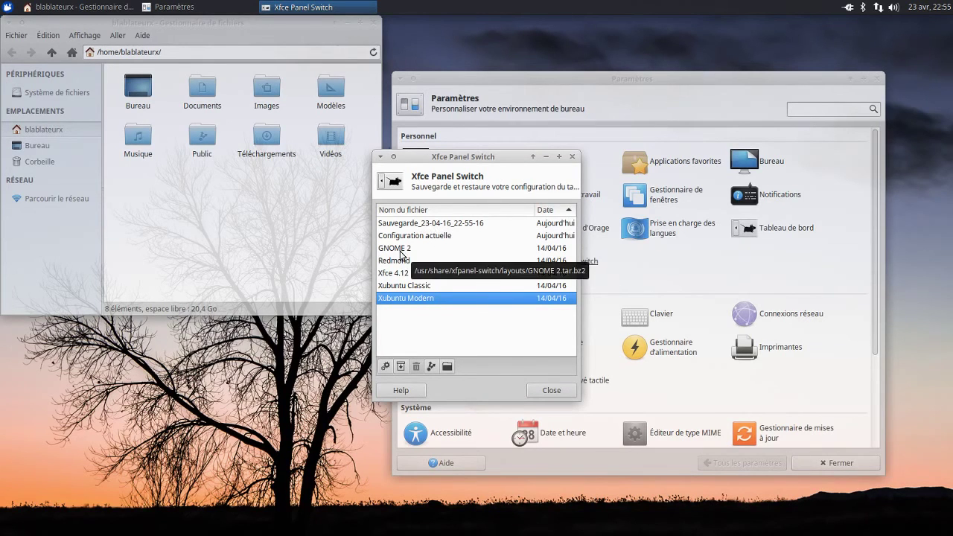
left_click(412, 220)
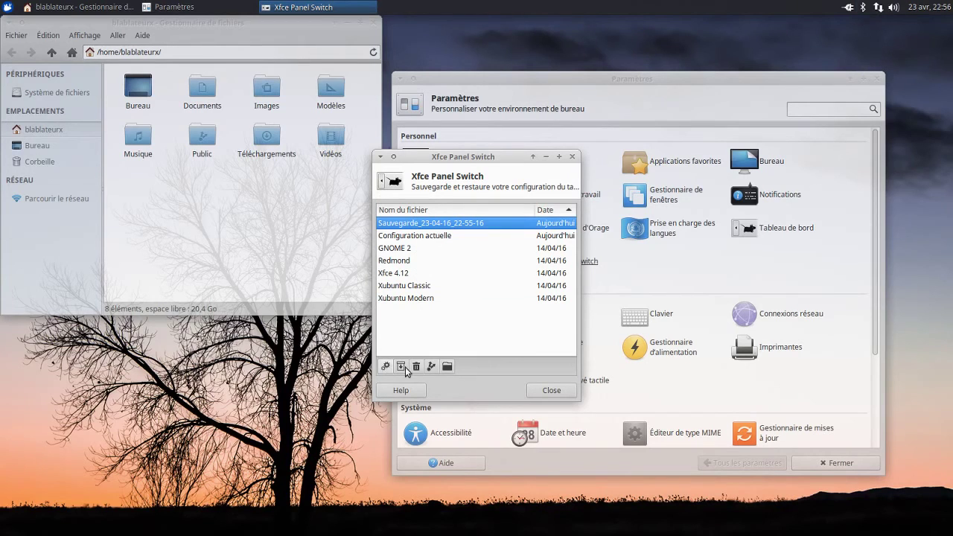
left_click(544, 390)
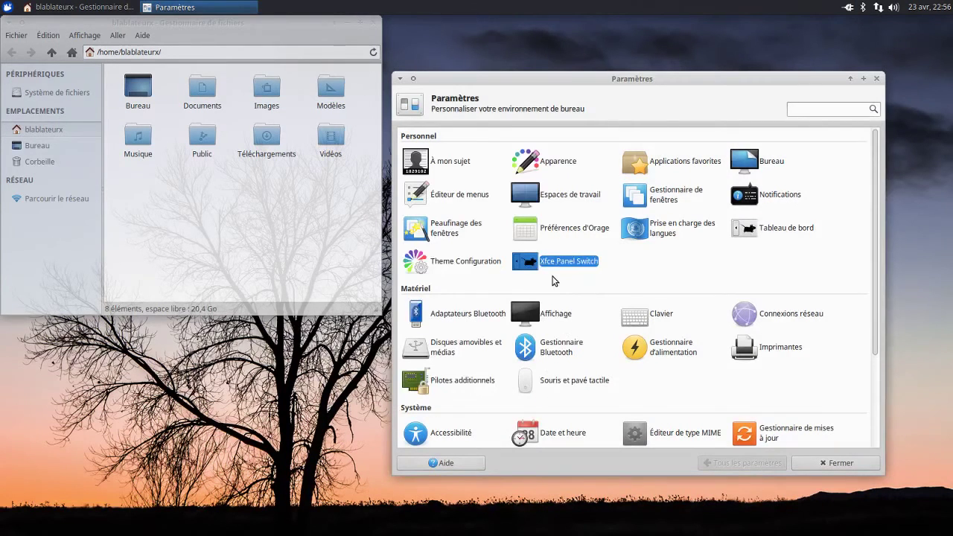
Step: Open Theme Configuration and apply custom colours for highlighting, the panel and the menu
left_click(470, 263)
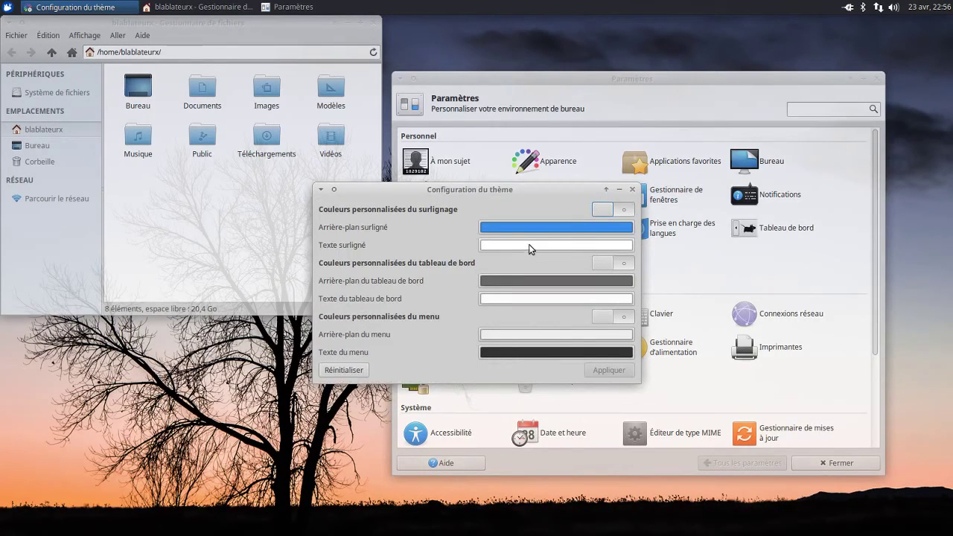
left_click(602, 209)
left_click(601, 262)
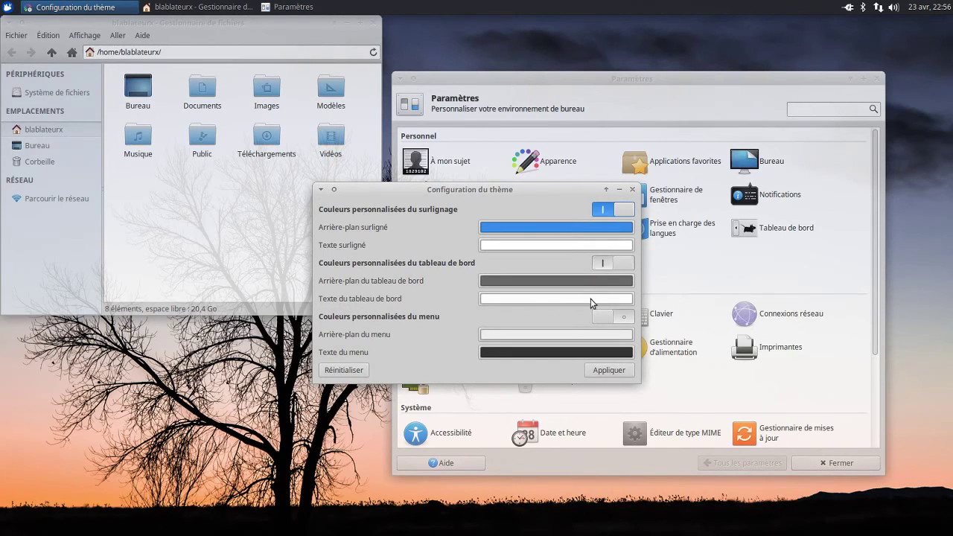
left_click(602, 316)
left_click(606, 370)
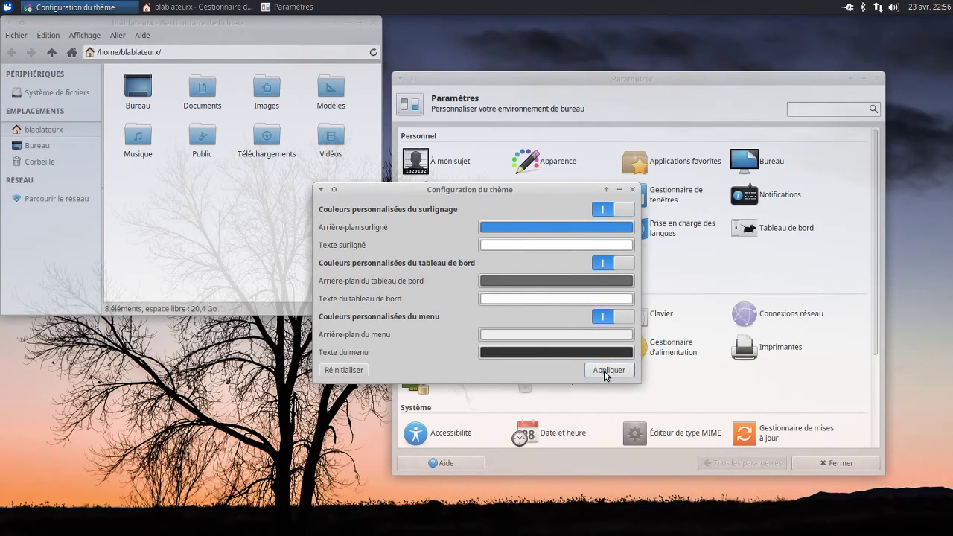
Step: Look at the applications menu to check the effect of the custom theme colours
left_click(8, 8)
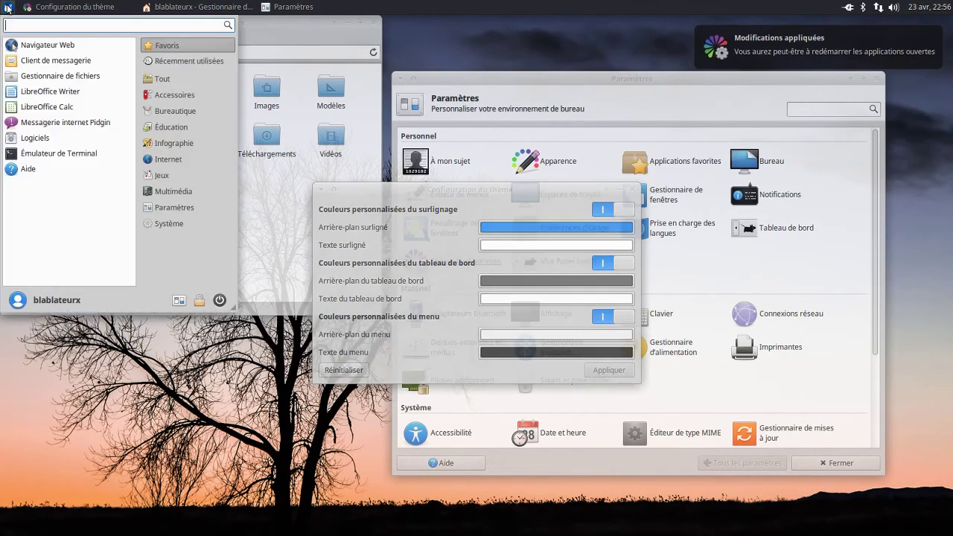
left_click(491, 140)
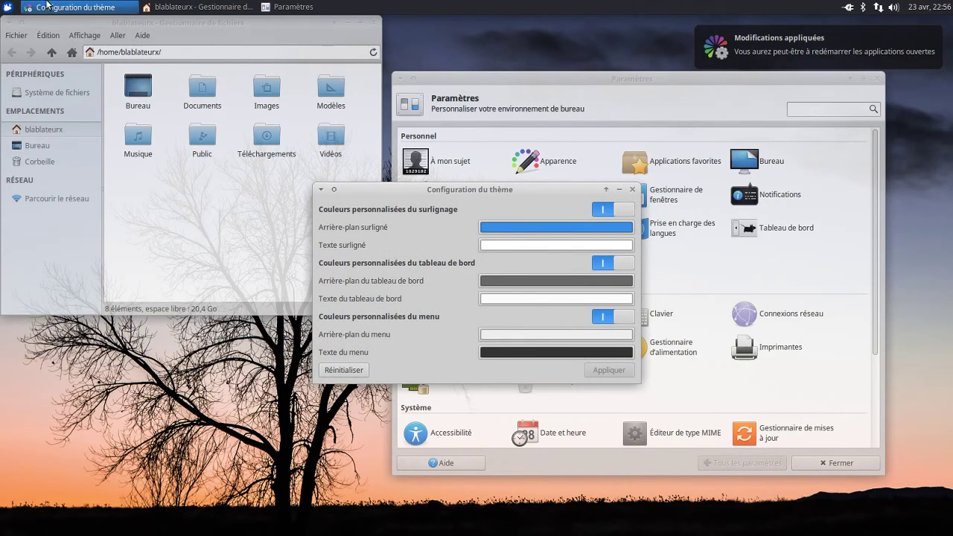
left_click(8, 8)
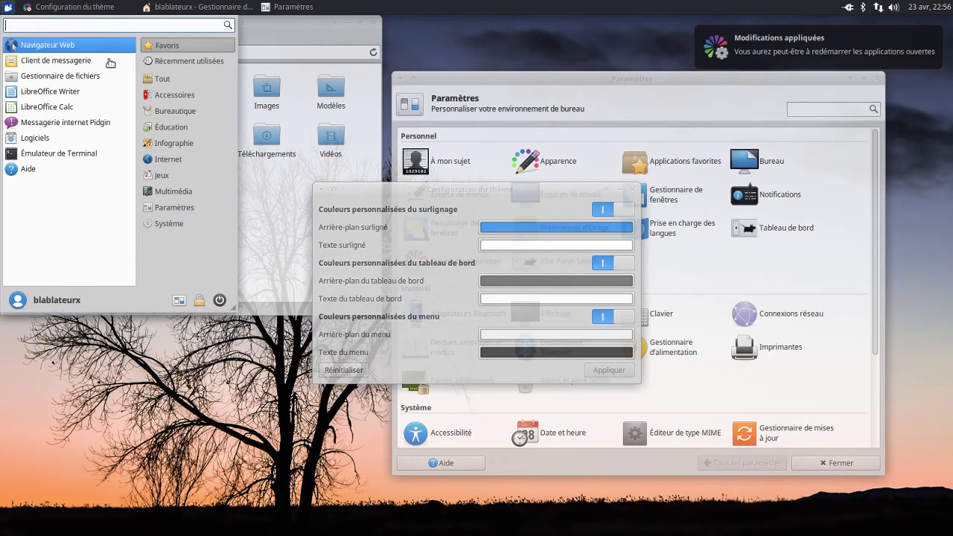
Step: Disable the custom highlight, panel and menu colours, apply the change, and close the theme configuration
left_click(623, 209)
left_click(623, 208)
left_click(625, 263)
left_click(624, 317)
left_click(612, 371)
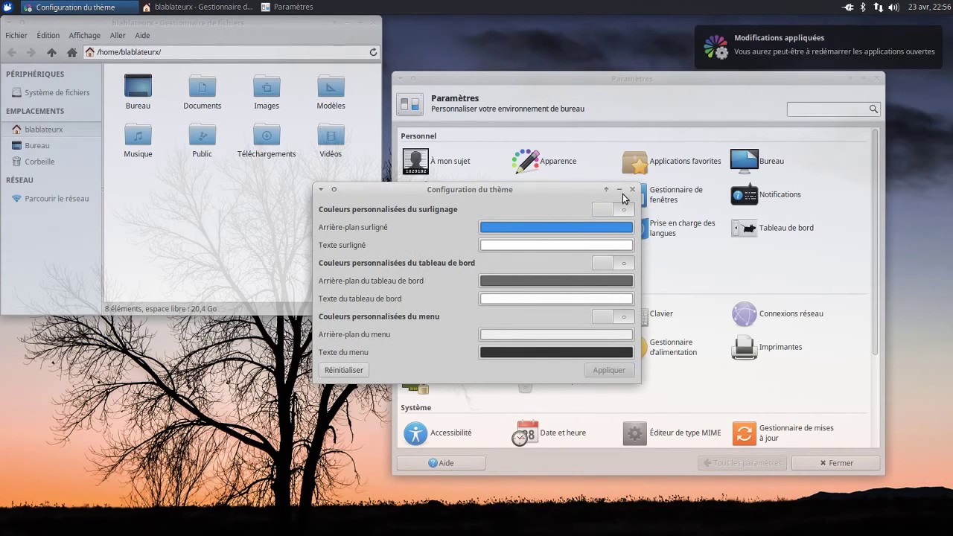
left_click(632, 191)
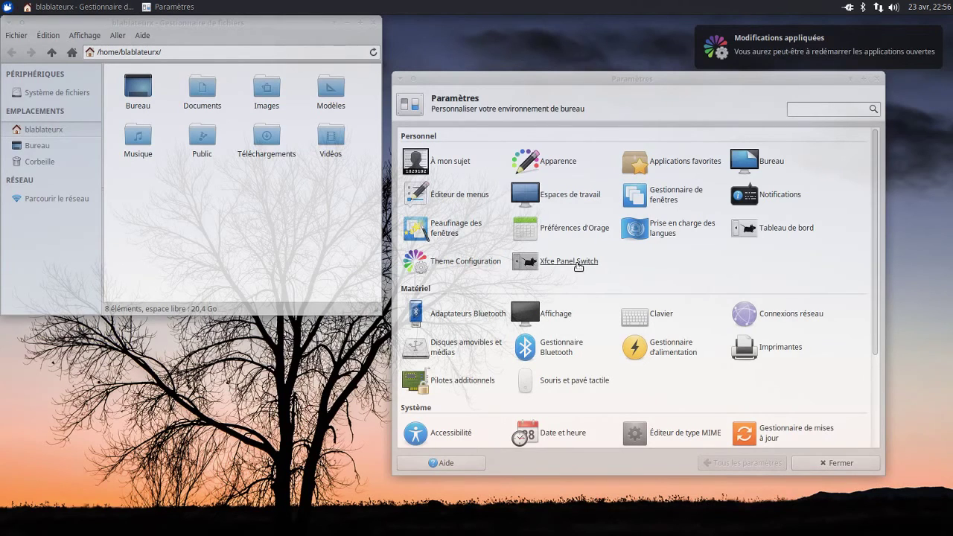
Step: Open the Tableau de bord settings and set the panel's background style to Couleur pleine
left_click(773, 231)
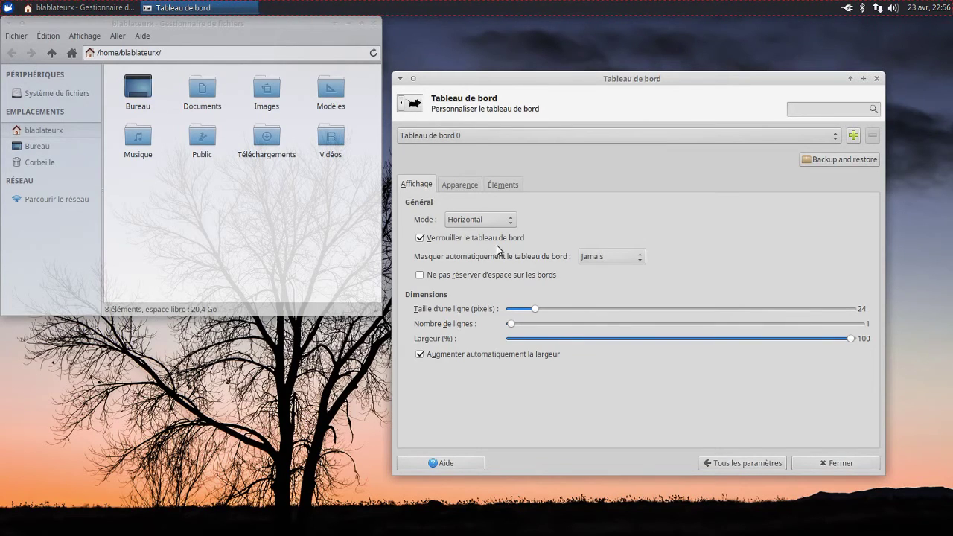
left_click(475, 188)
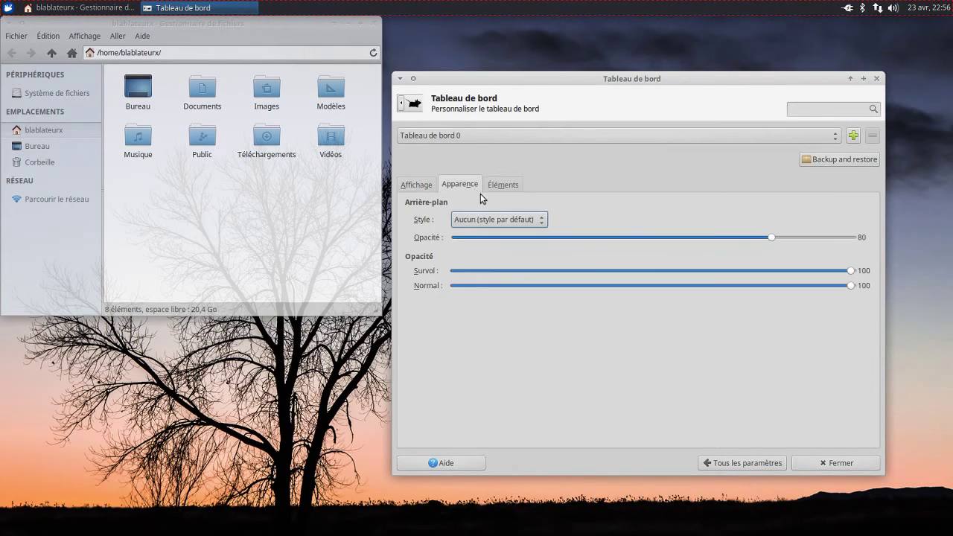
left_click(496, 219)
left_click(497, 219)
left_click(497, 219)
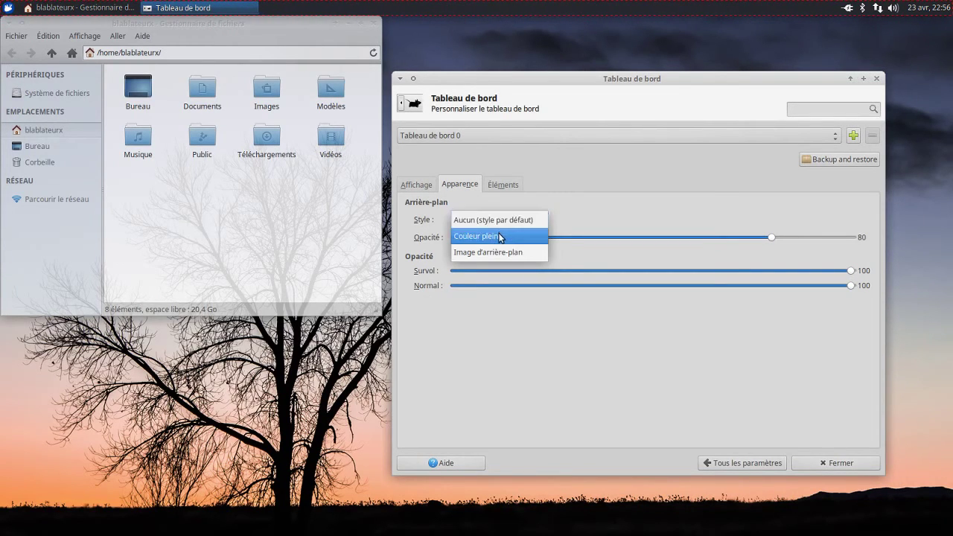
left_click(500, 236)
Step: Set the panel's background colour to an orange sampled from the sunset in the wallpaper
left_click(464, 255)
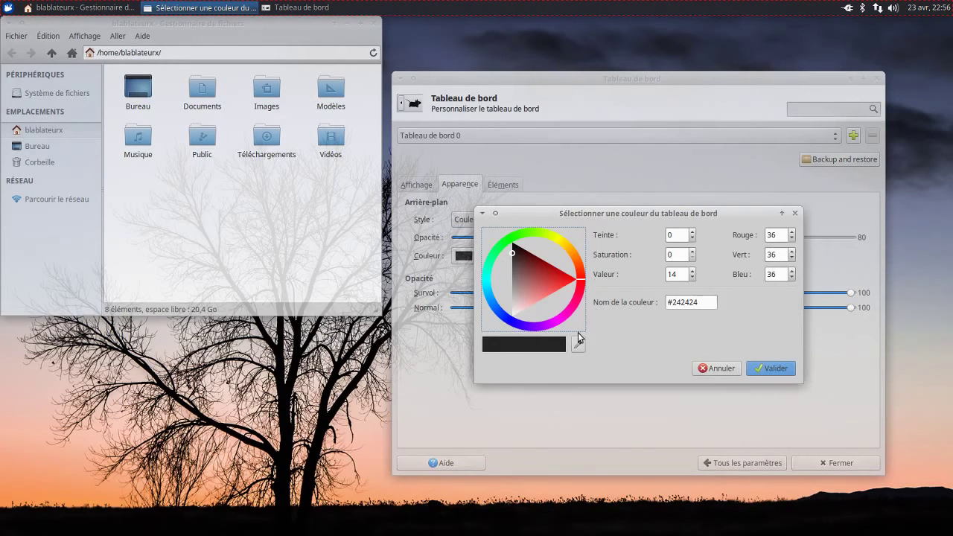
left_click(578, 343)
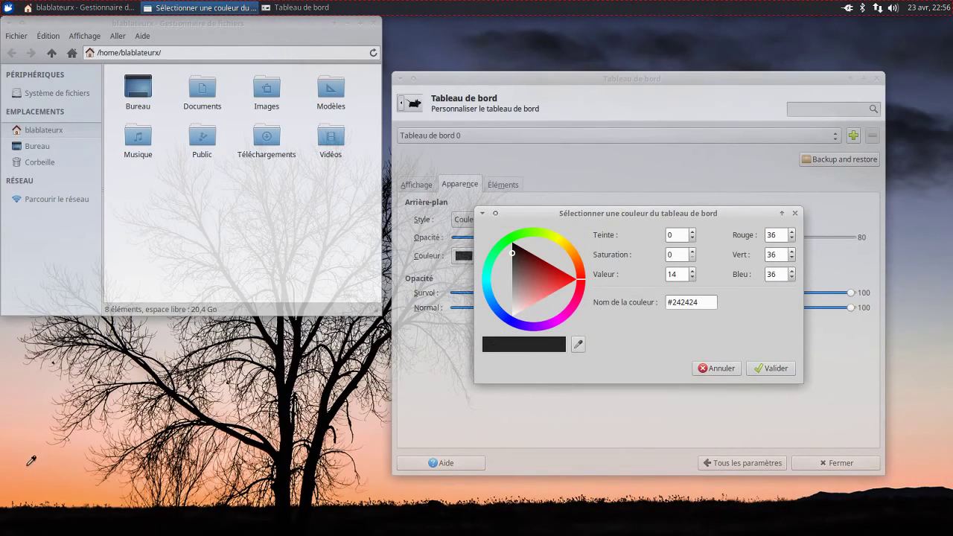
left_click(33, 481)
left_click(769, 370)
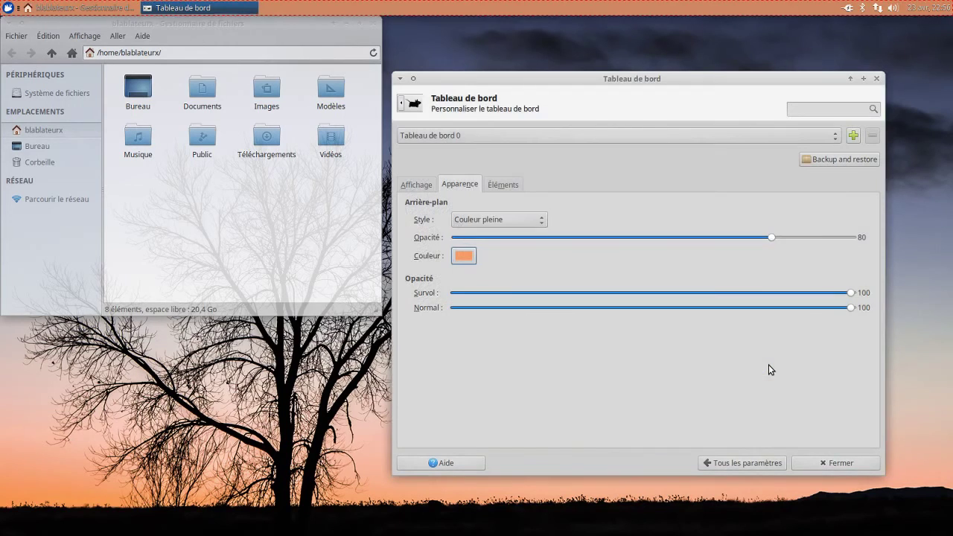
Step: Change the panel's background colour to the dark blue #3D4665, sampled from the sky in the wallpaper
left_click(465, 256)
left_click(579, 346)
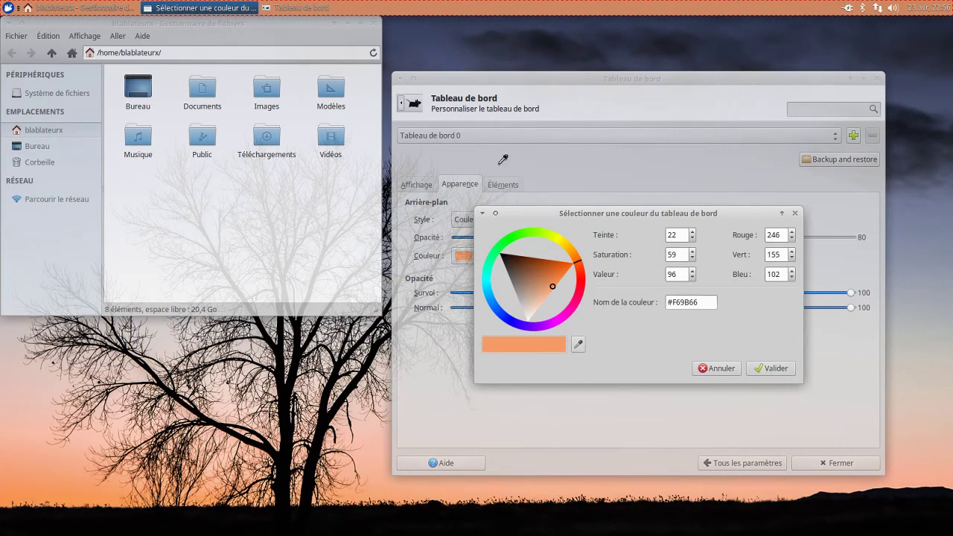
left_click(433, 41)
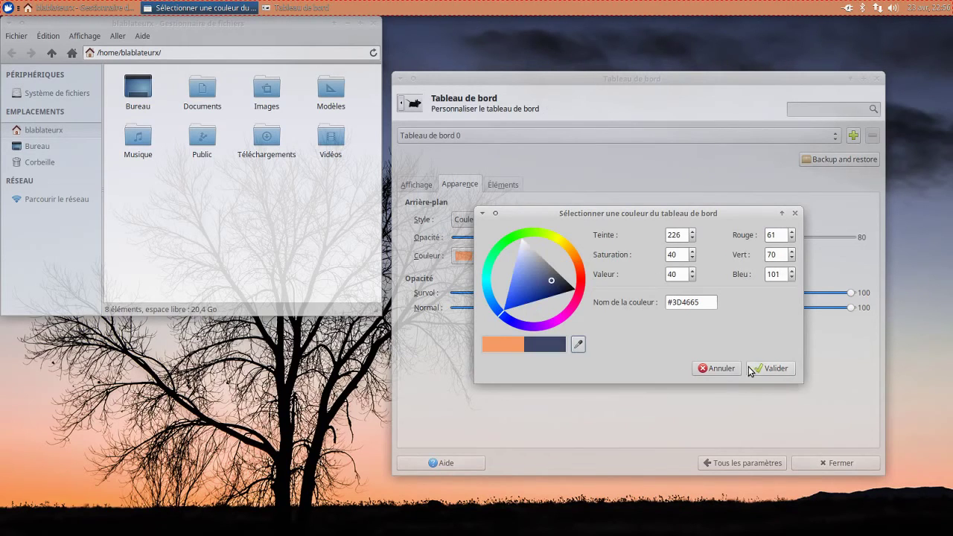
left_click(777, 369)
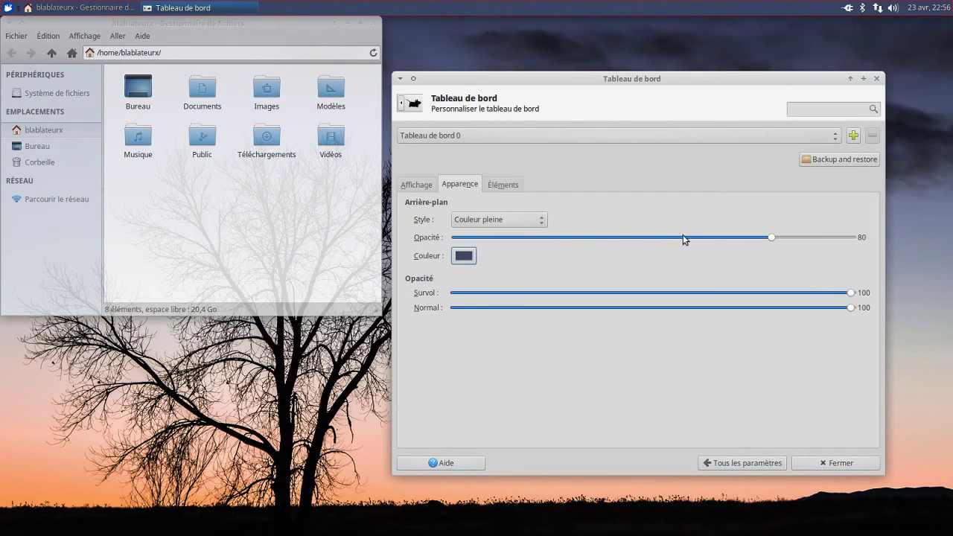
Step: Lower the panel's background opacity to 0
scroll(742, 240, "up", 2)
scroll(741, 238, "up", 3)
scroll(741, 238, "down", 12)
scroll(741, 239, "down", 20)
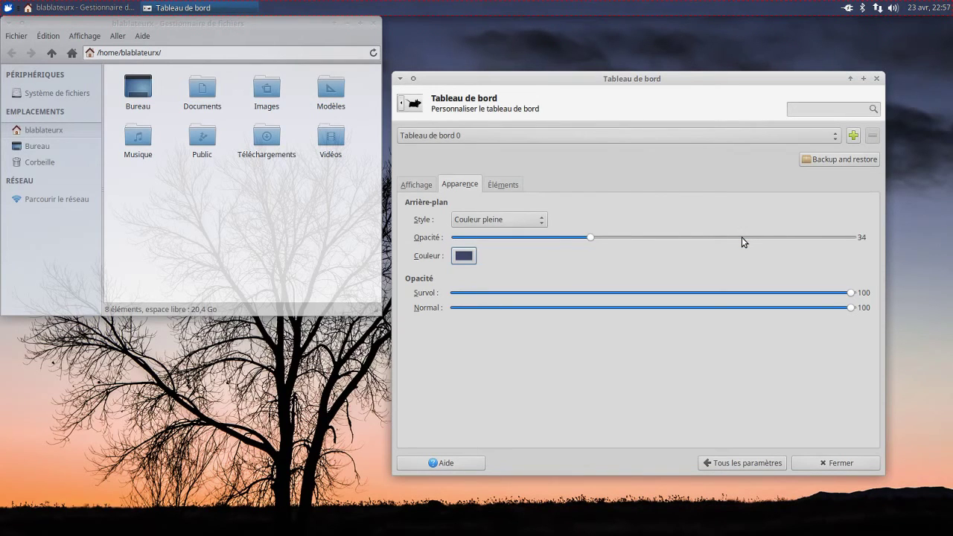
scroll(741, 237, "down", 2)
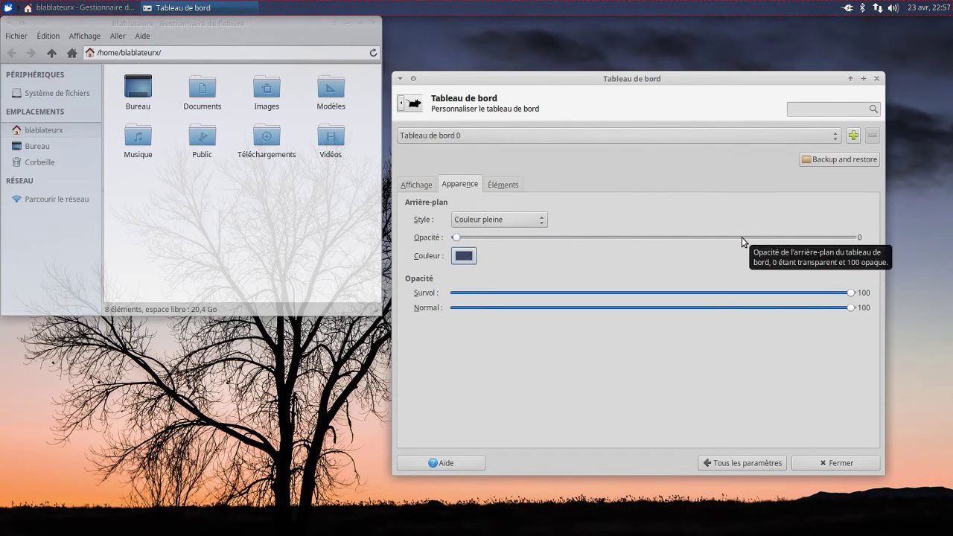
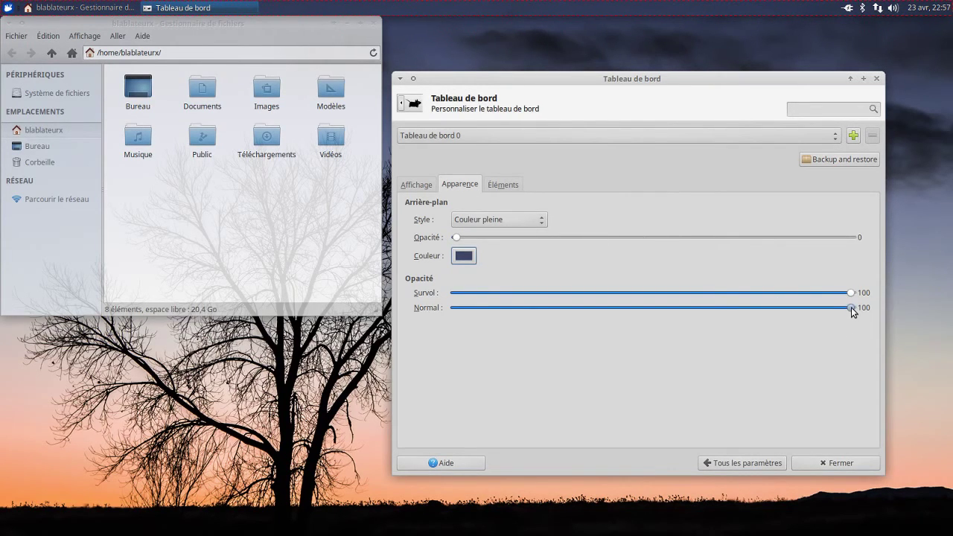
Step: Try the panel's Normal opacity at 78 and 45, and return it to 100
scroll(852, 309, "down", 6)
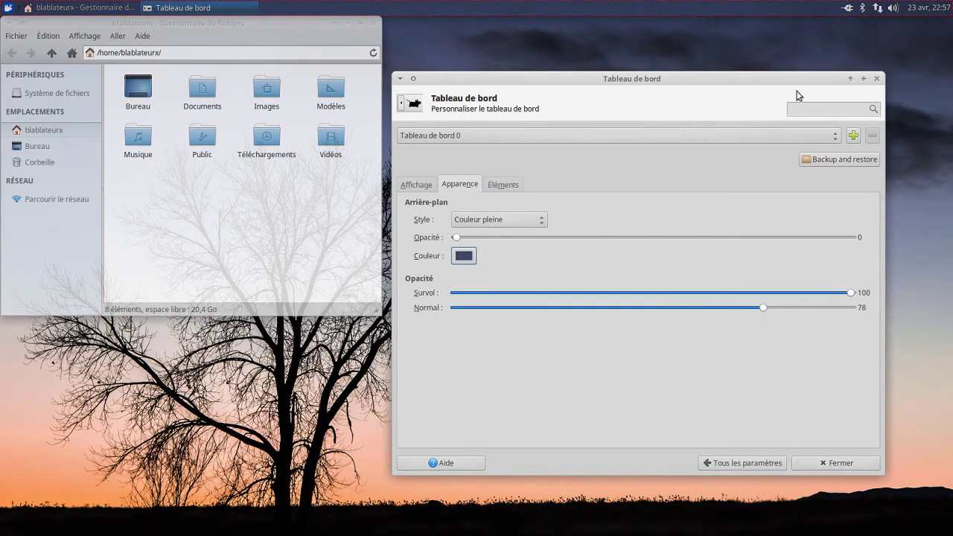
left_click_drag(763, 307, 633, 308)
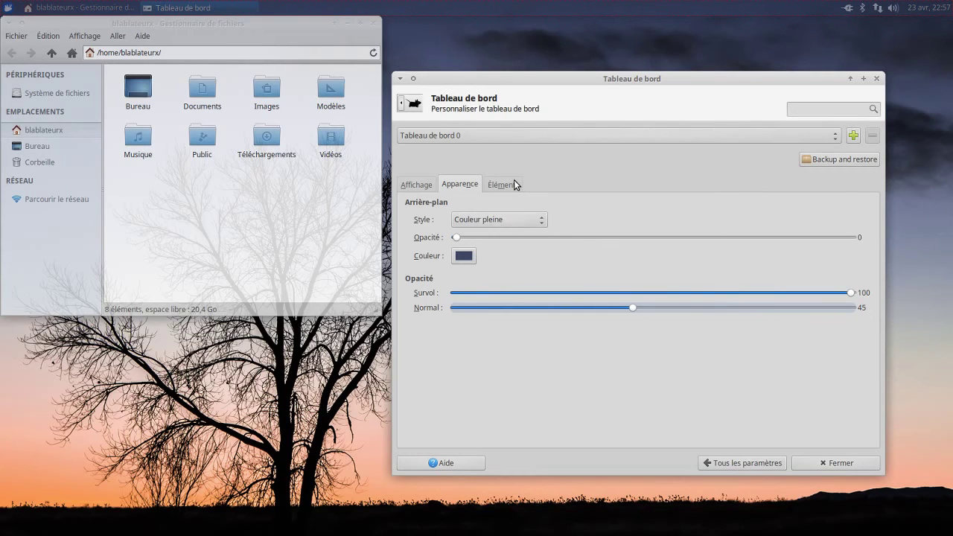
left_click_drag(633, 307, 884, 336)
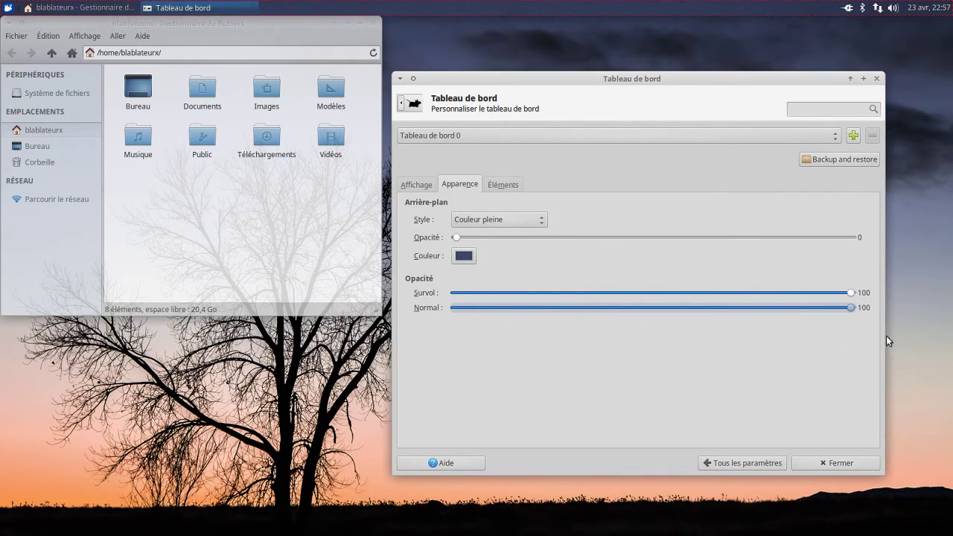
Step: Set the panel's background style to Aucun (style par défaut), keeping its opacity at 0
left_click(457, 239)
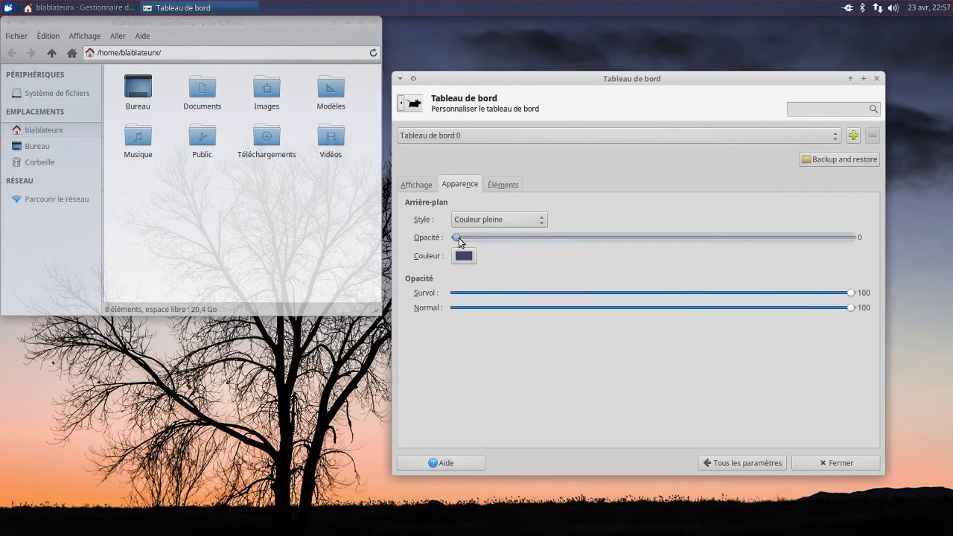
left_click(489, 220)
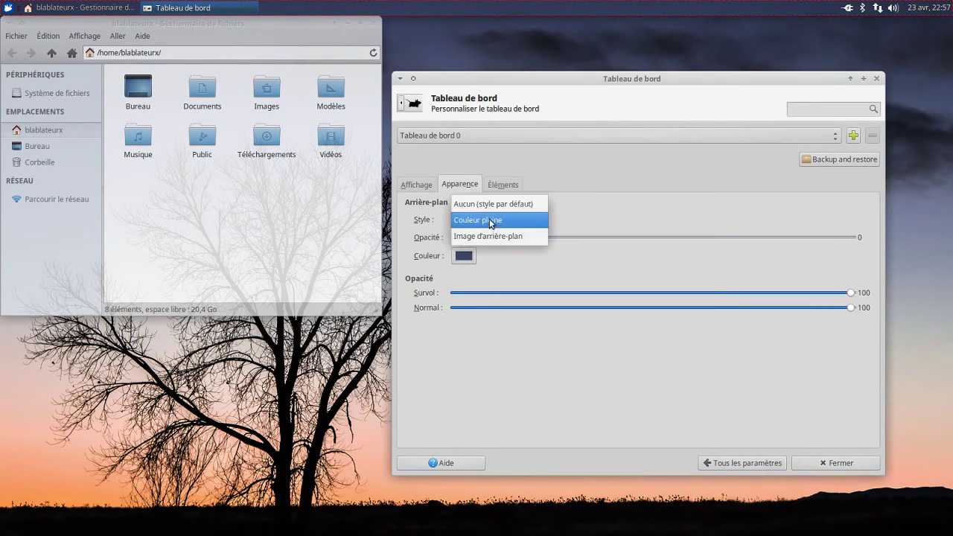
left_click(489, 203)
left_click_drag(460, 237, 392, 250)
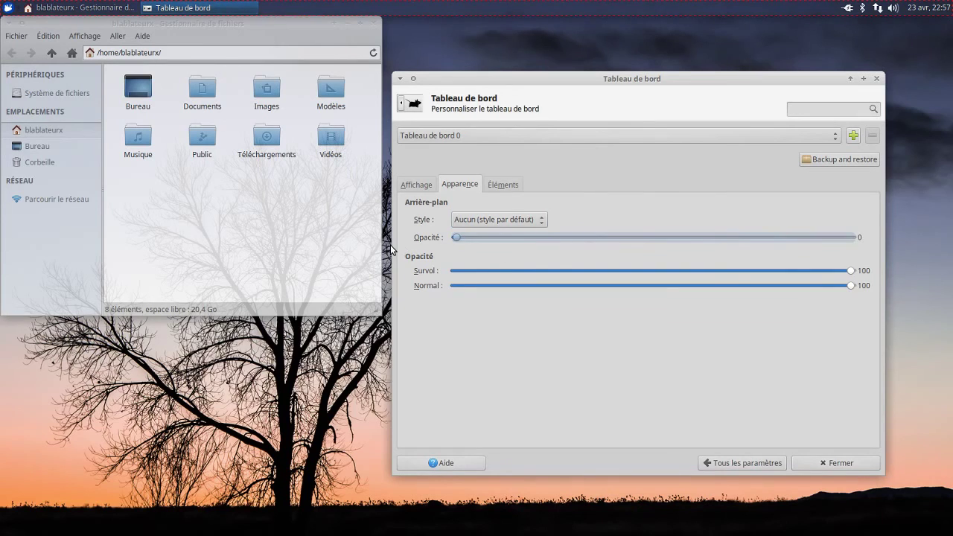
Step: Open the Menu Whisker properties from the panel's items and arrange both settings windows side by side
left_click(513, 188)
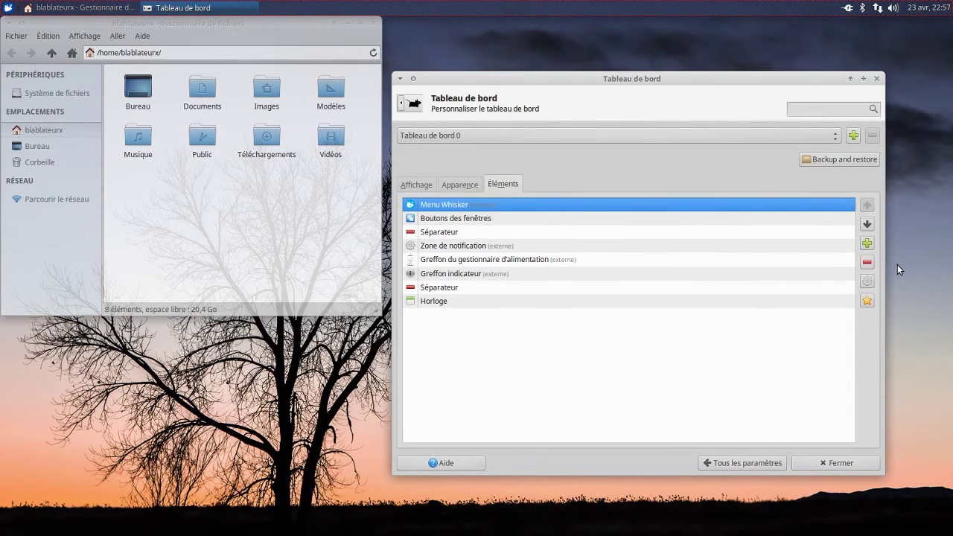
left_click(437, 218)
left_click(442, 204)
left_click(866, 282)
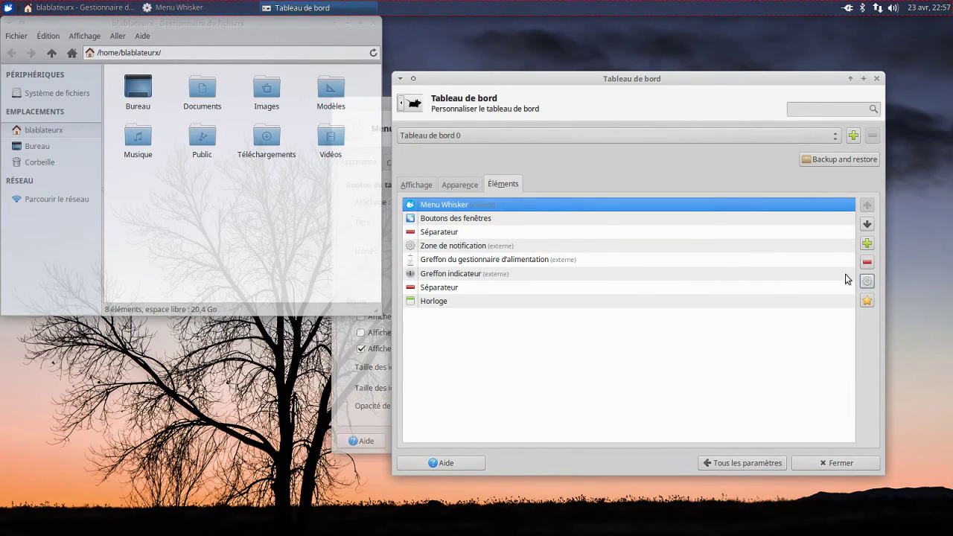
left_click_drag(486, 80, 668, 140)
left_click_drag(544, 103, 393, 107)
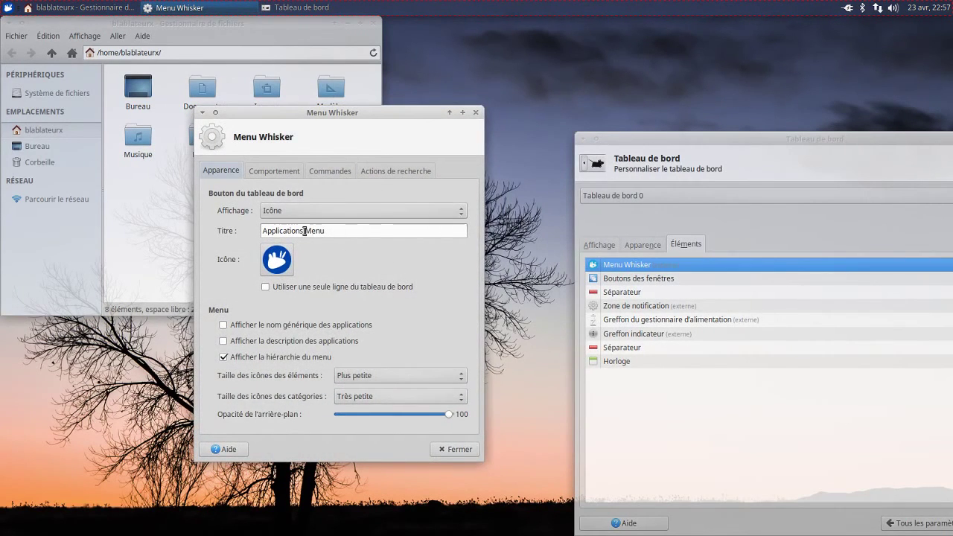
Step: Shorten the Menu Whisker button's title to "Menu" and set its display to Icône et texte
left_click(306, 232)
key("BackSpace")
key("BackSpace")
key("BackSpace")
key("BackSpace")
key("BackSpace")
key("BackSpace")
key("BackSpace")
key("BackSpace")
key("BackSpace")
key("BackSpace")
key("BackSpace")
key("BackSpace")
key("BackSpace")
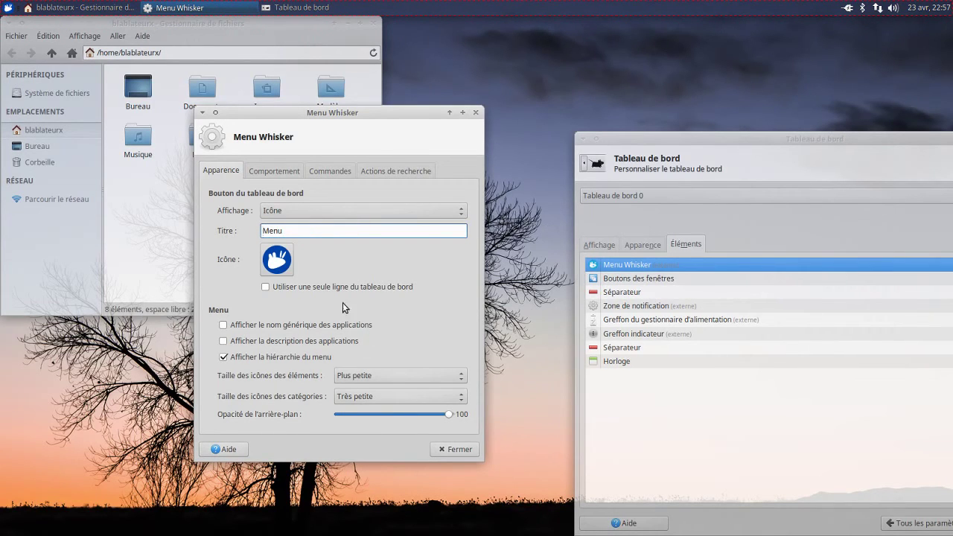
left_click(287, 213)
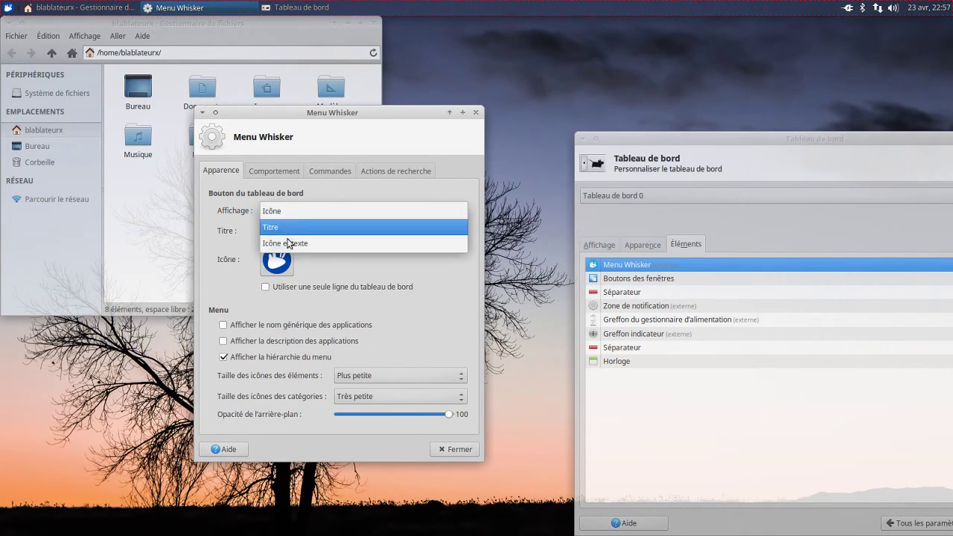
left_click(287, 241)
Step: Search the icons for "xf" and set xfce4_xicon as the Menu Whisker button's icon
left_click(290, 266)
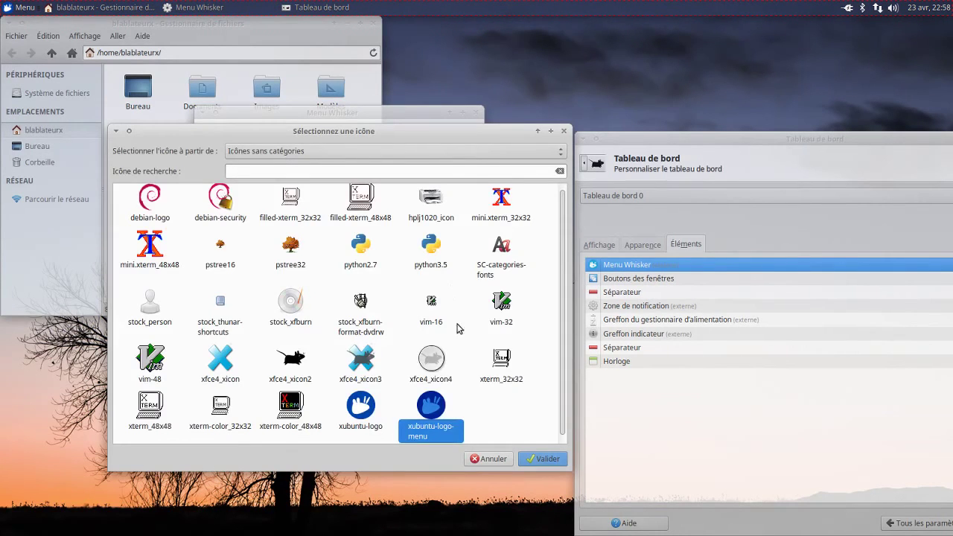
left_click(349, 168)
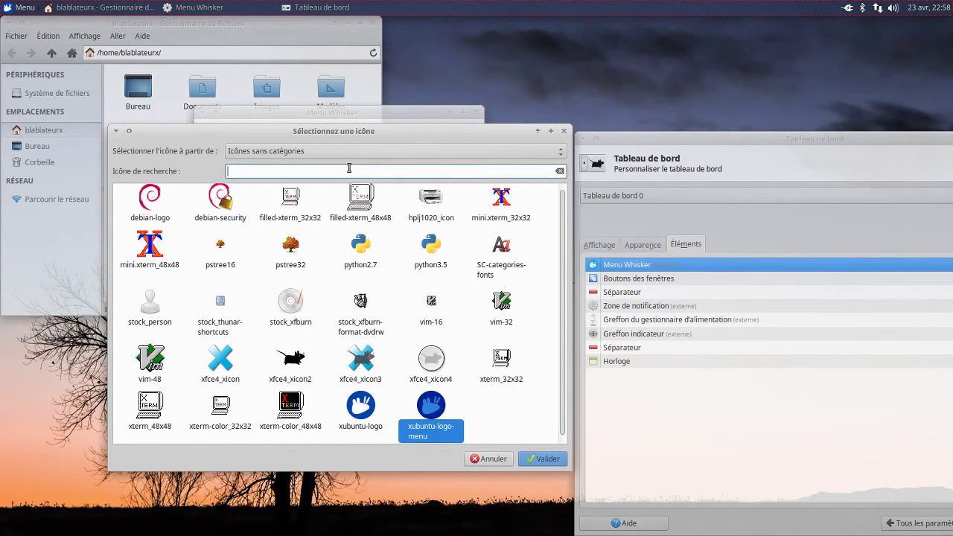
type("xf")
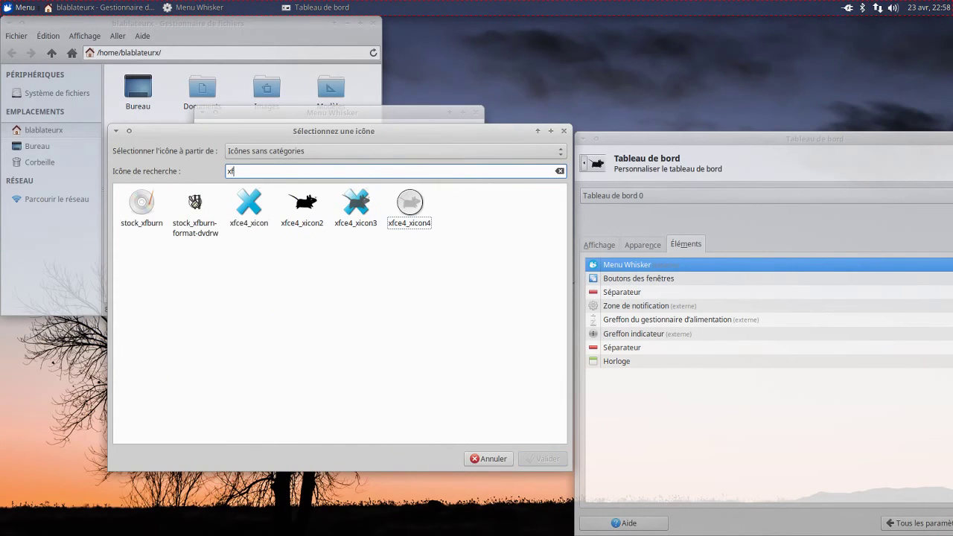
left_click(251, 205)
left_click(543, 458)
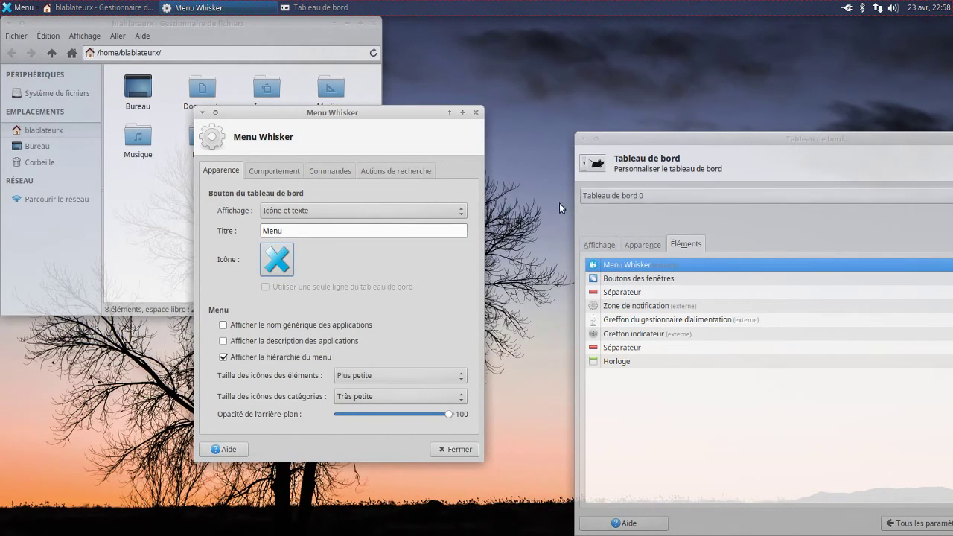
Step: In the panel's display settings, set the row size to 30 pixels
left_click(611, 244)
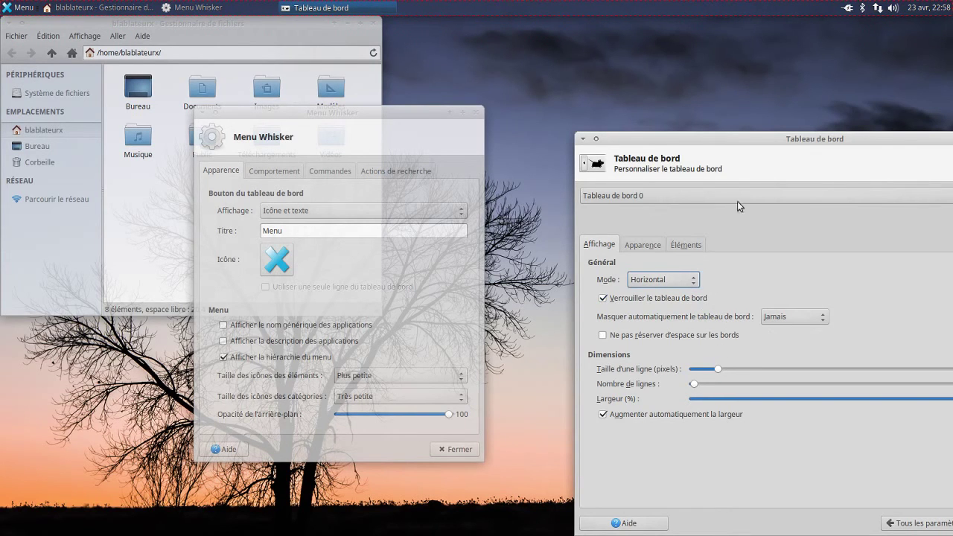
left_click_drag(751, 141, 598, 88)
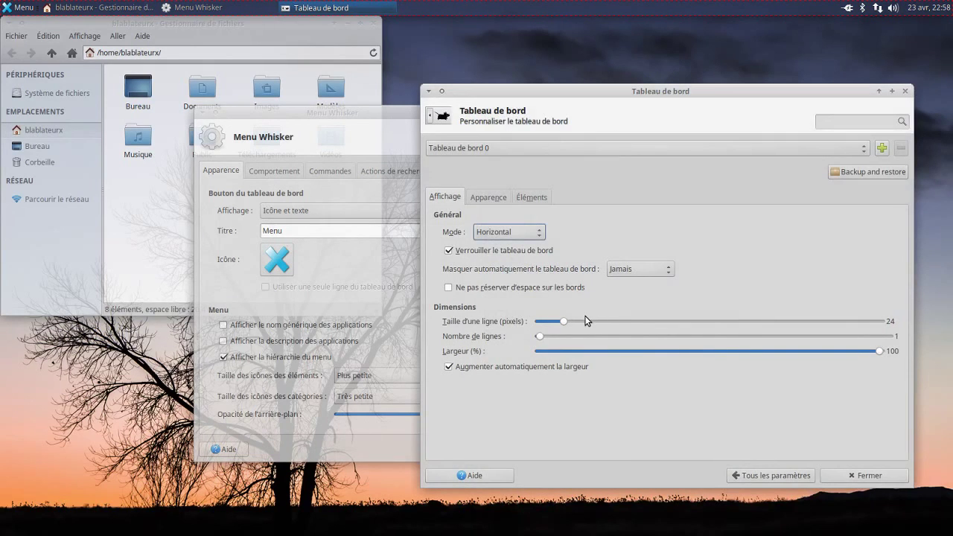
scroll(583, 319, "up", 4)
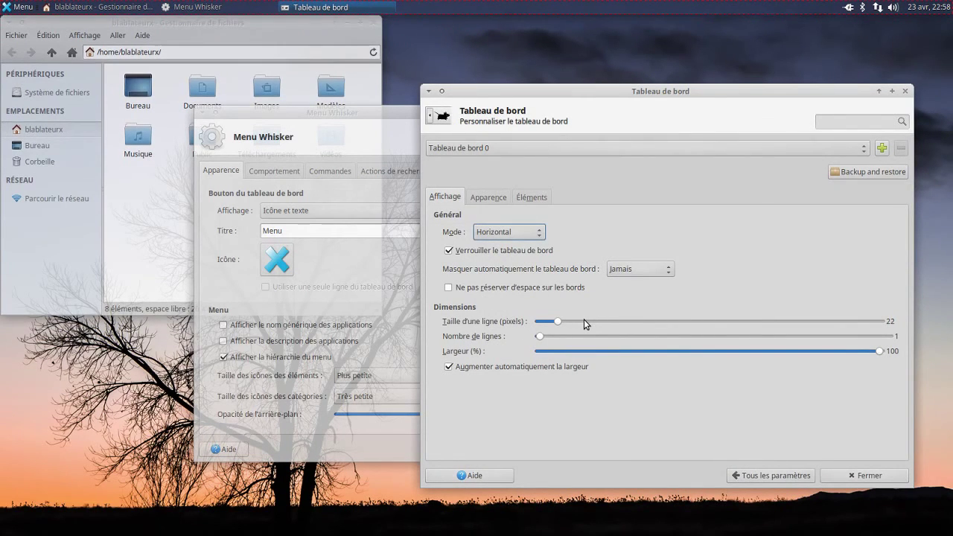
scroll(583, 319, "up", 2)
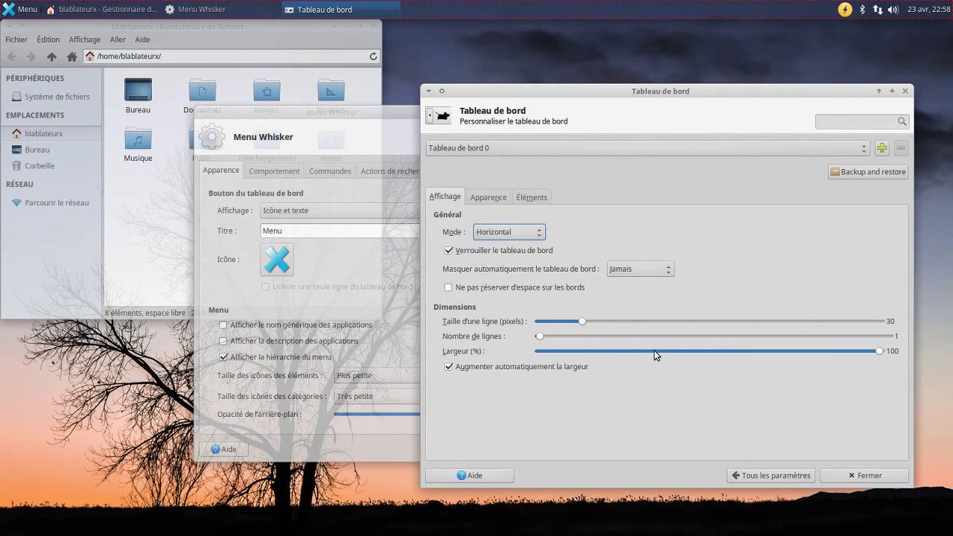
Step: Reduce the panel's width to 82 %, unlock it and move it to the middle of the screen's upper edge
scroll(654, 350, "down", 14)
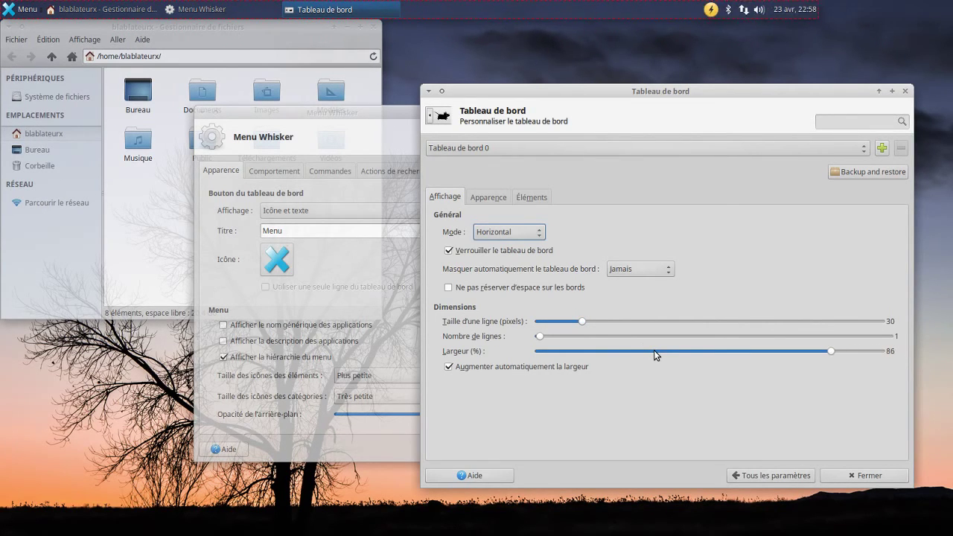
scroll(653, 349, "down", 4)
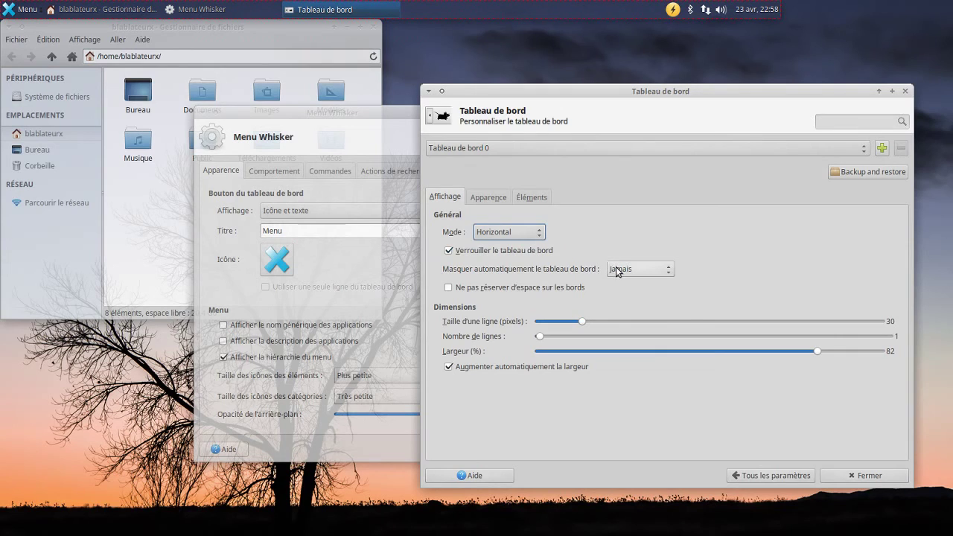
left_click(519, 252)
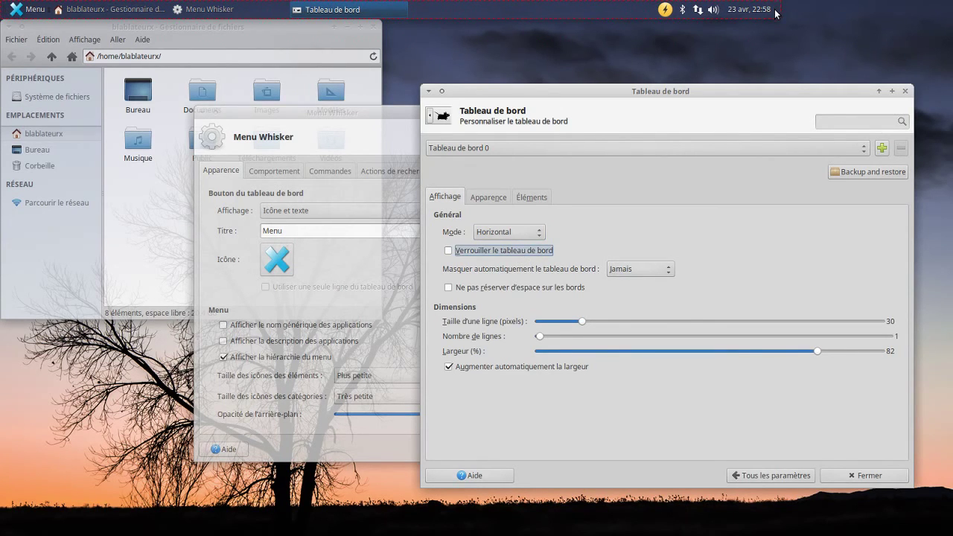
left_click_drag(777, 15, 853, 13)
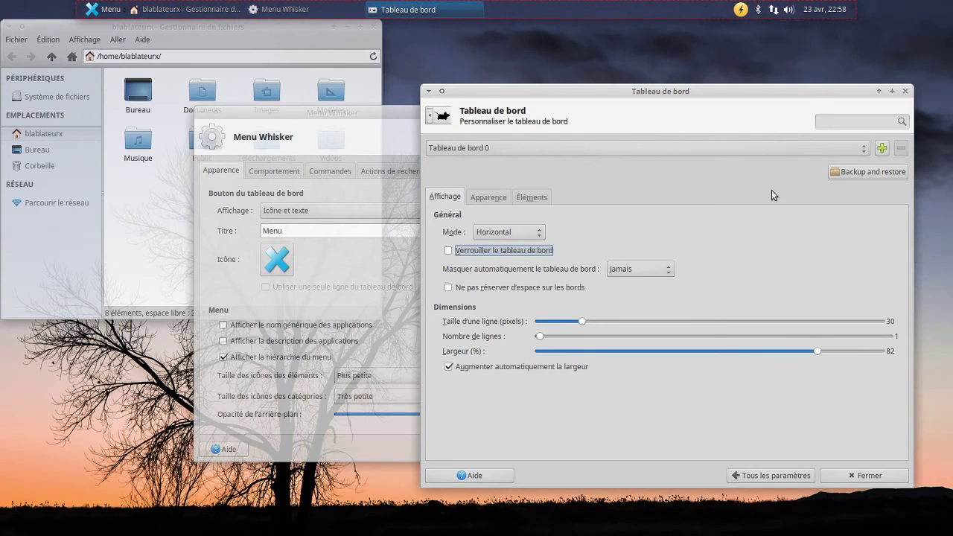
Step: Widen the centred panel to 98 % and lock it in place
scroll(785, 348, "up", 14)
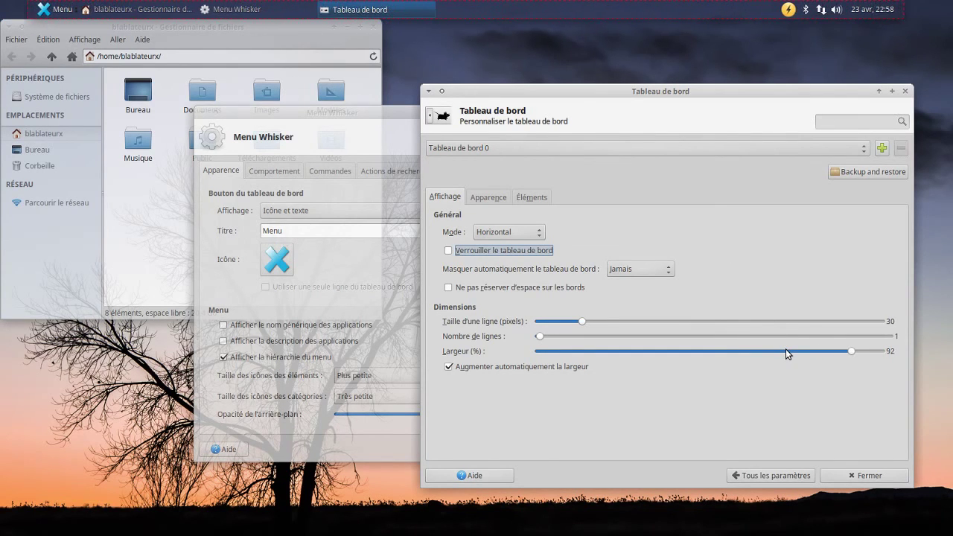
scroll(785, 348, "up", 2)
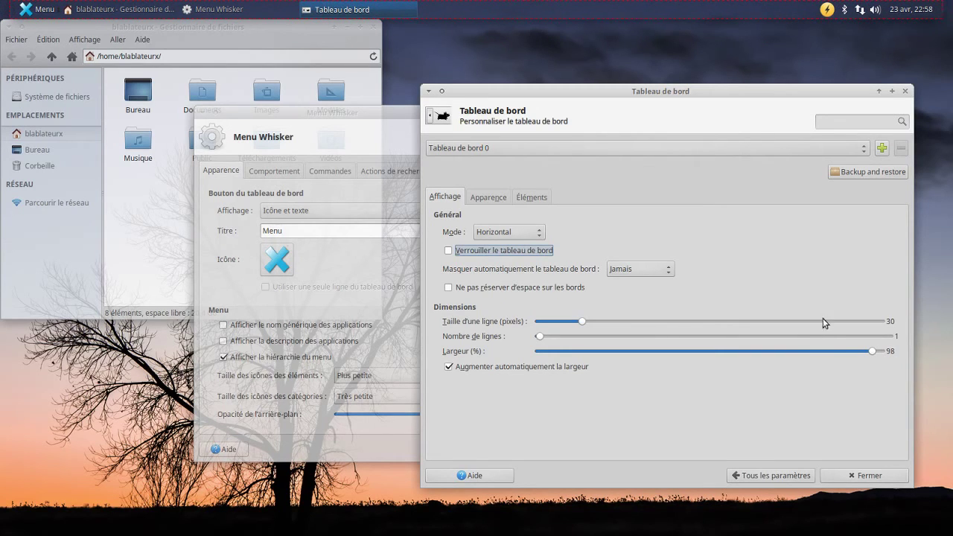
left_click(491, 250)
Step: Narrow the locked panel, trying widths of 60 % and 42 %, and go back to its appearance settings
scroll(771, 351, "down", 20)
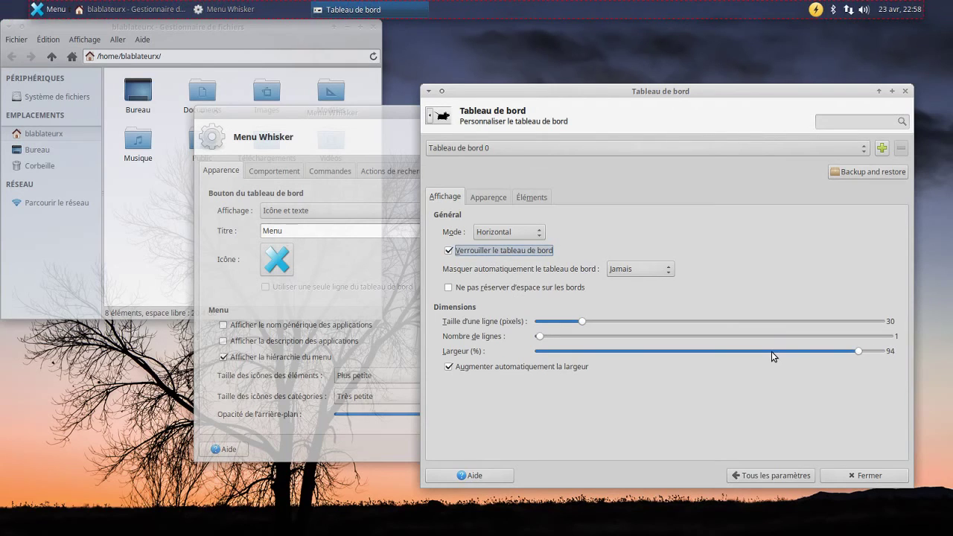
scroll(771, 351, "down", 12)
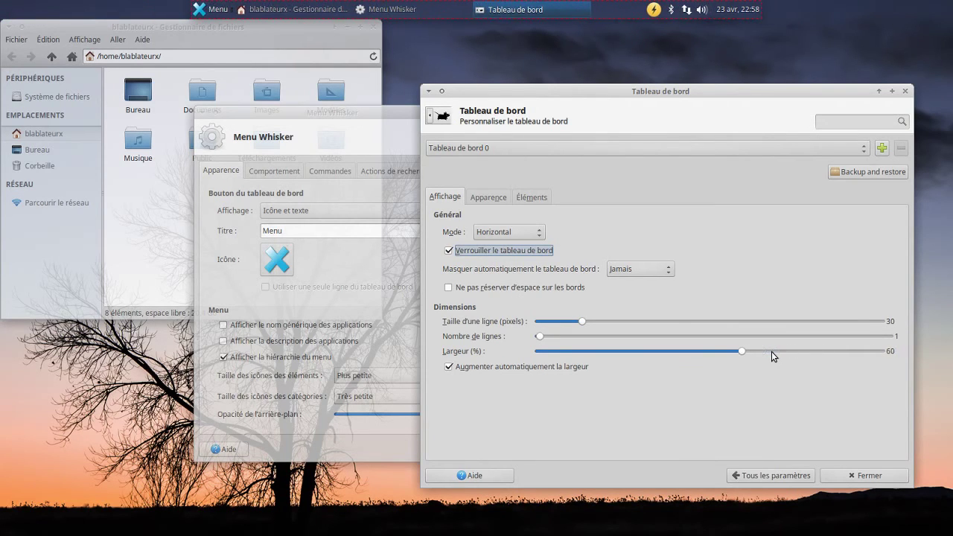
scroll(771, 351, "down", 20)
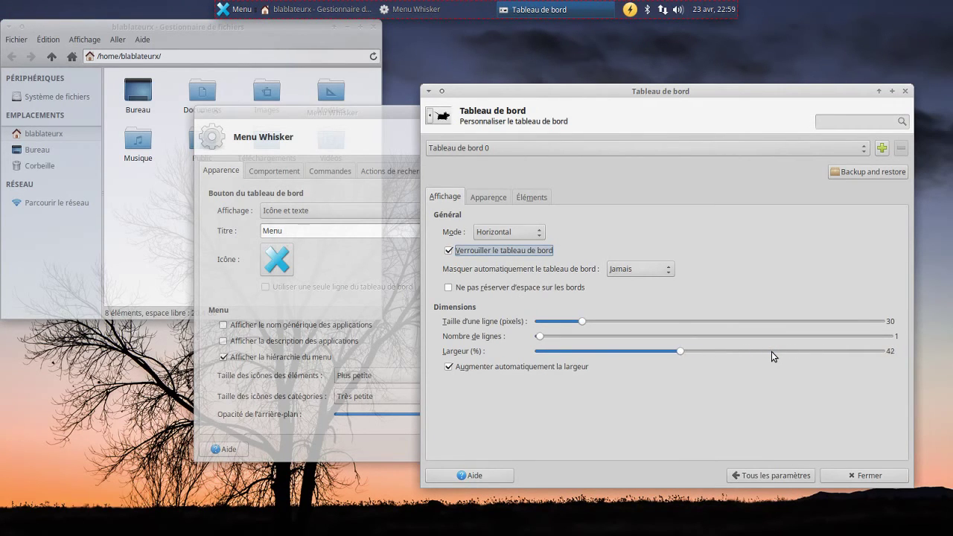
scroll(771, 351, "up", 4)
scroll(771, 351, "up", 20)
scroll(771, 351, "down", 2)
scroll(771, 352, "down", 4)
left_click(489, 198)
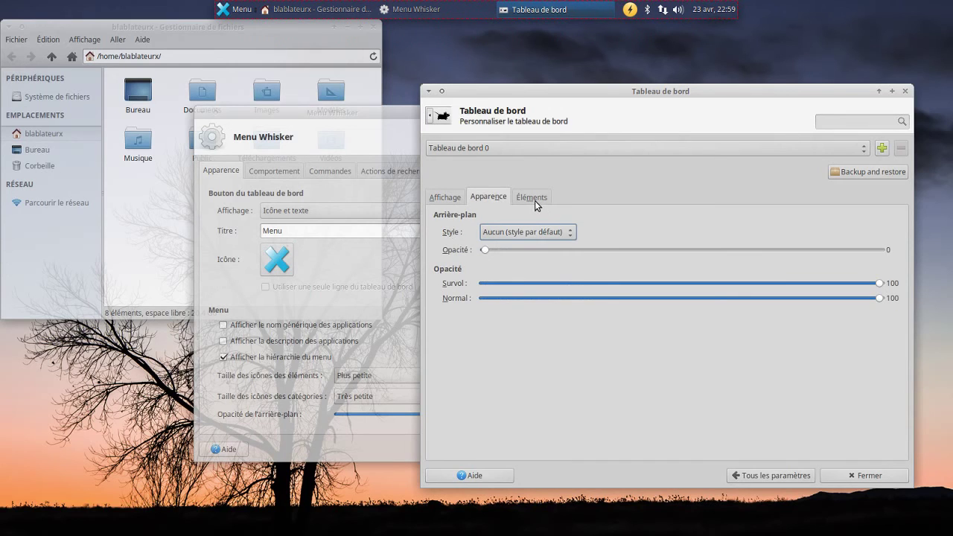
Step: Add a second panel in Barre du bureau mode and place it at the middle of the screen's right edge
left_click(883, 148)
left_click_drag(74, 58, 597, 124)
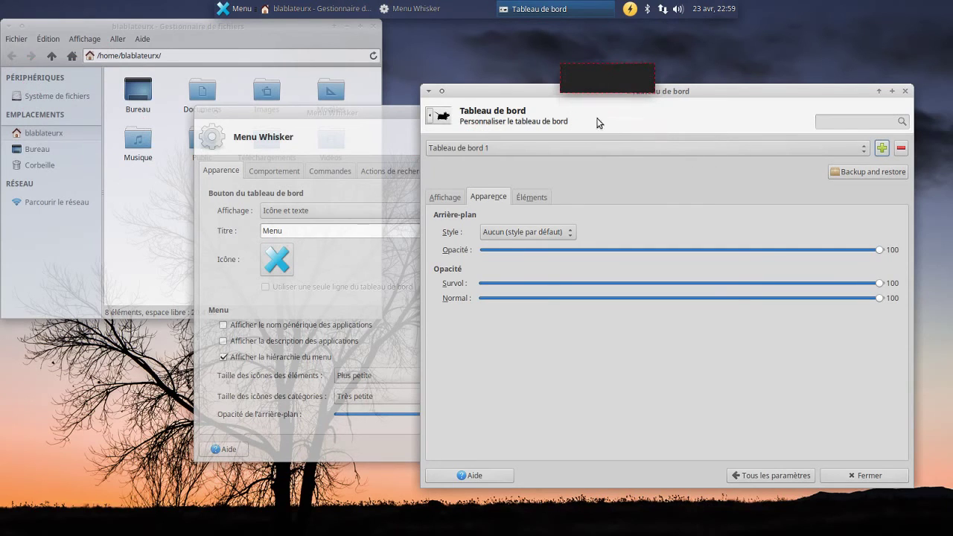
left_click(451, 198)
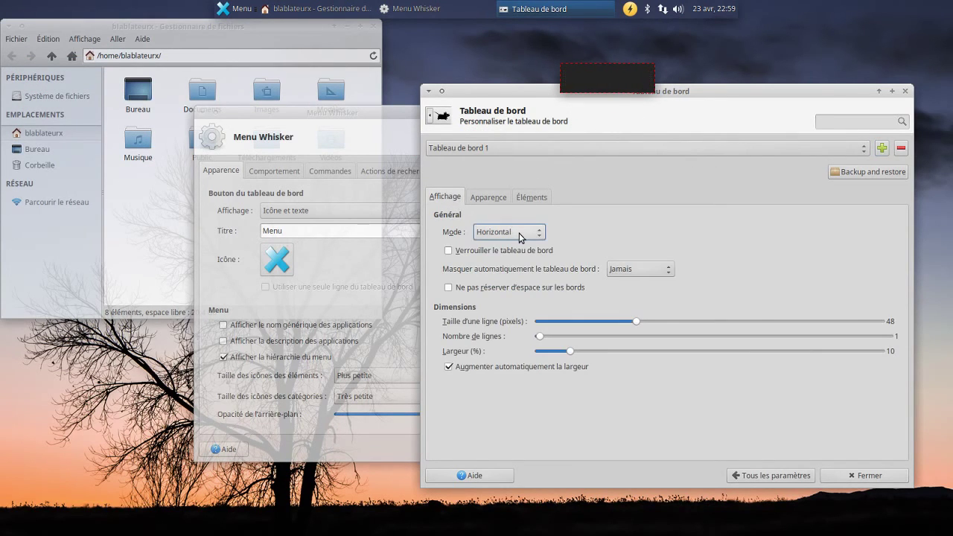
left_click(518, 232)
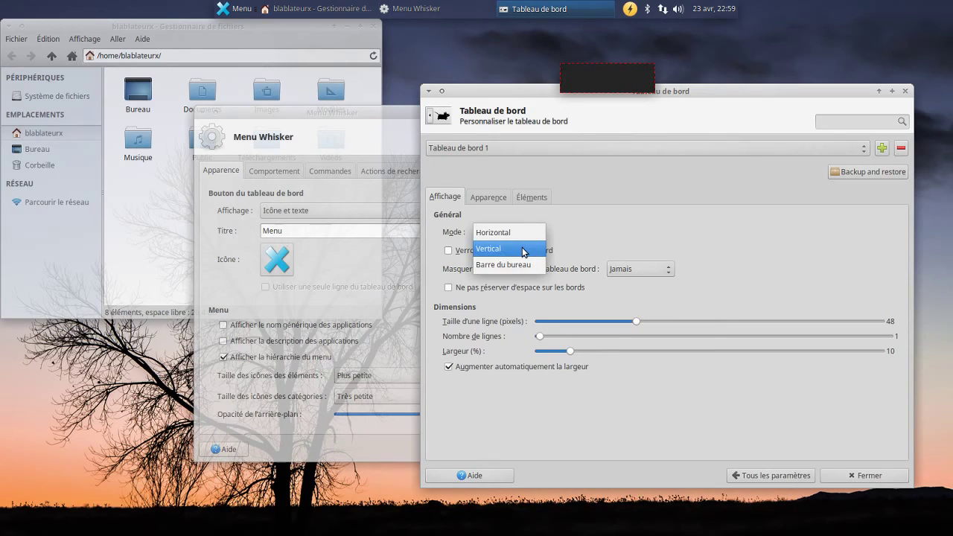
left_click(525, 264)
left_click_drag(614, 93, 927, 269)
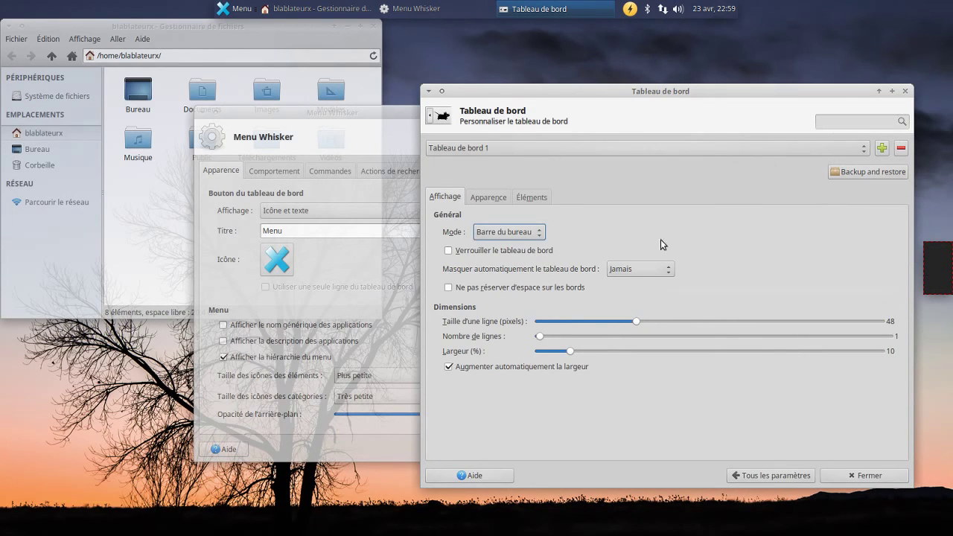
left_click_drag(645, 91, 483, 85)
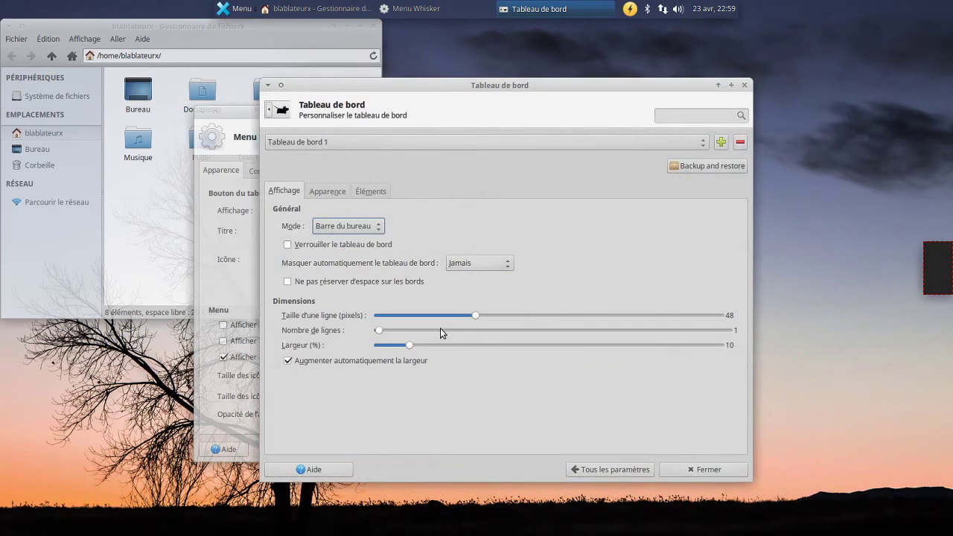
Step: Try widths of 80 %, 98 %, 68 % and 14 % for the new panel and return it to 10 %
left_click_drag(412, 347, 651, 360)
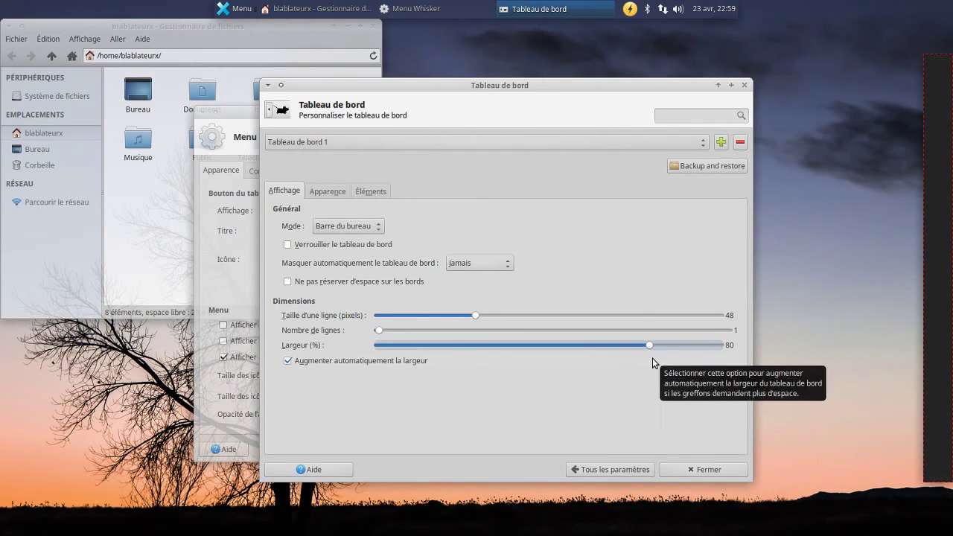
scroll(657, 344, "up", 10)
scroll(657, 344, "up", 8)
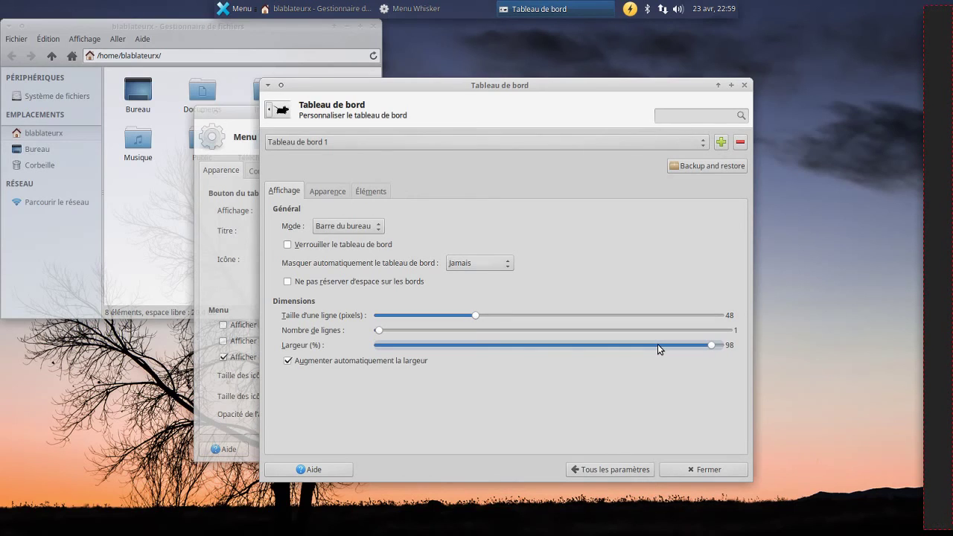
scroll(657, 344, "down", 20)
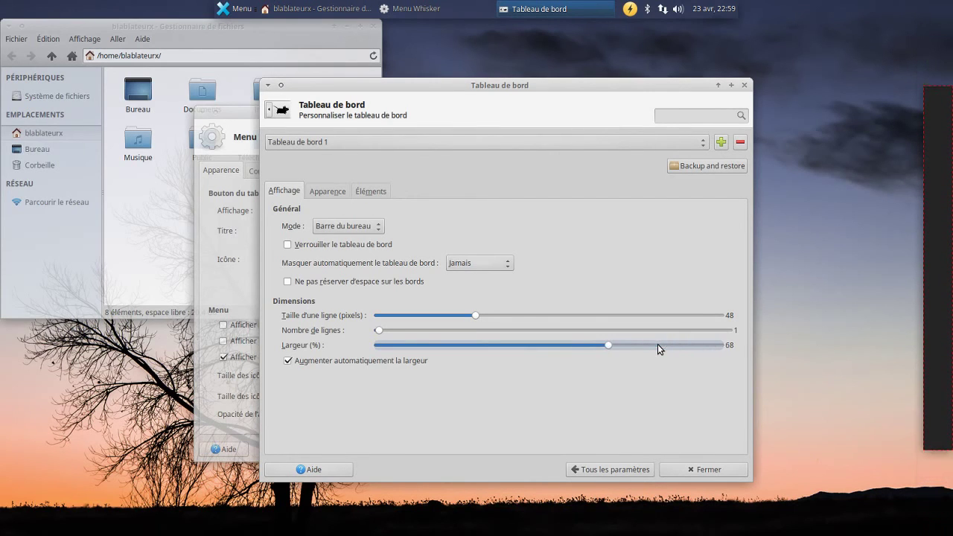
scroll(657, 344, "down", 20)
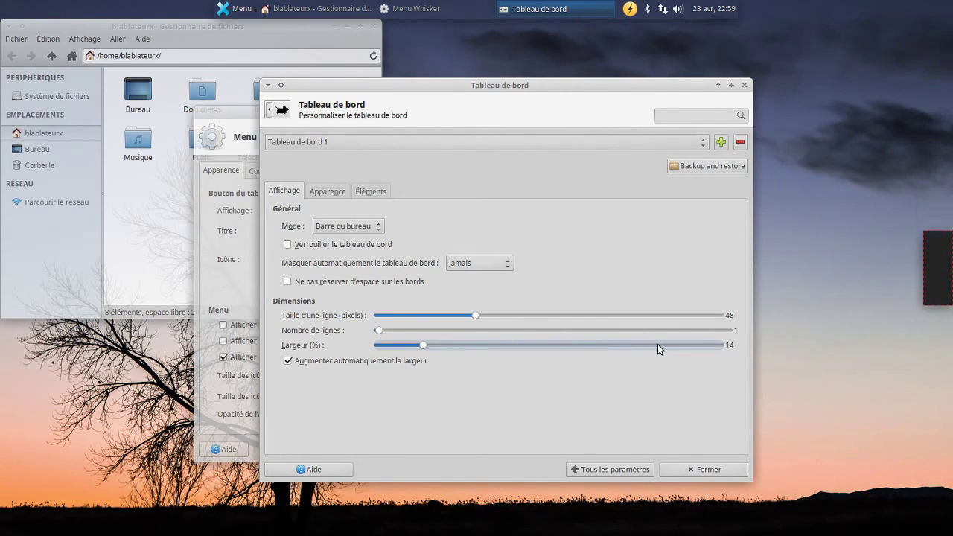
scroll(657, 348, "up", 2)
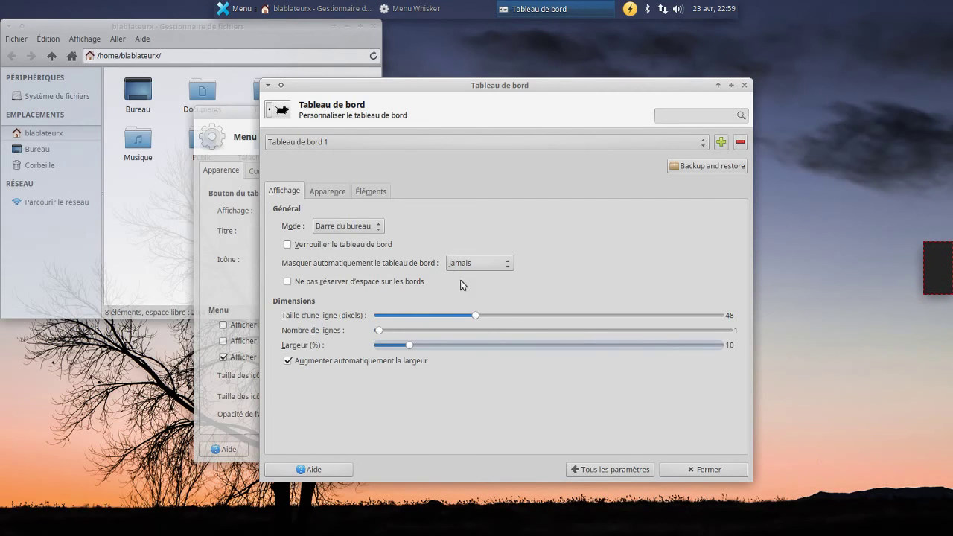
Step: Keep the new panel's default background style and set its background opacity to 0
left_click(321, 192)
left_click(370, 227)
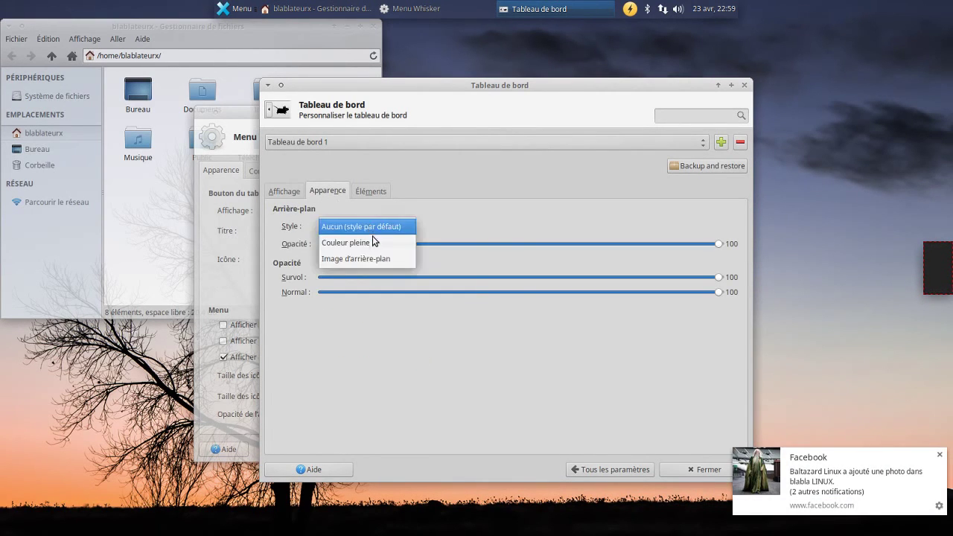
left_click(372, 229)
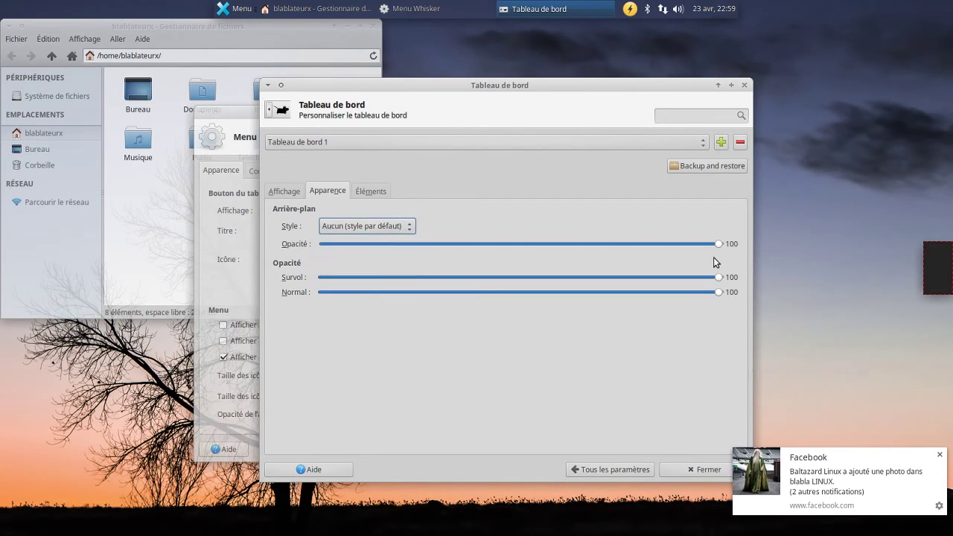
left_click_drag(719, 245, 191, 269)
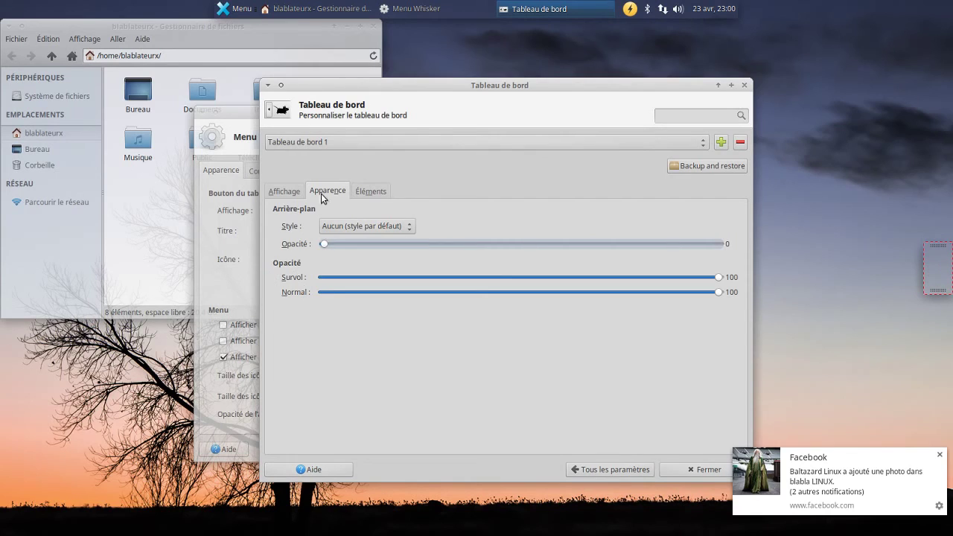
Step: Lock the new panel in place and set its row size to 60 pixels
left_click(281, 193)
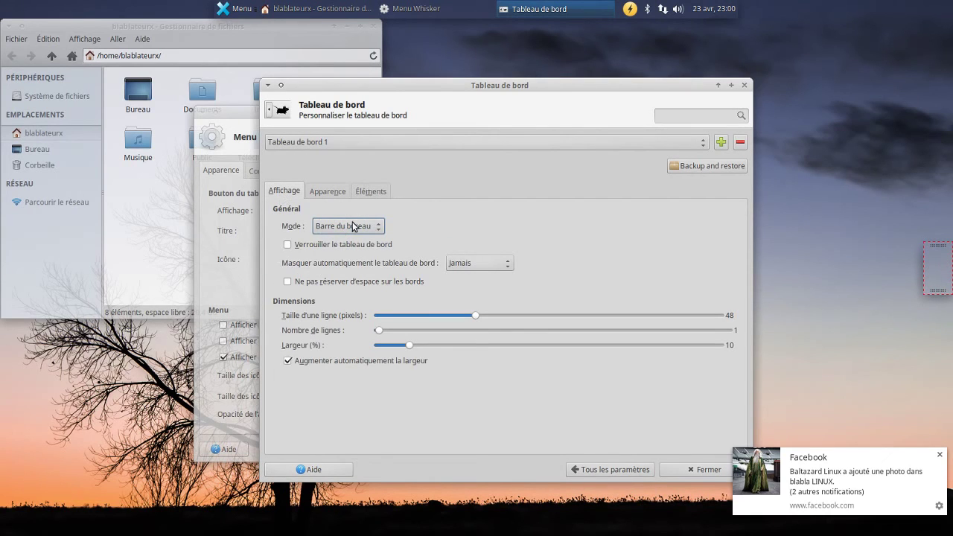
left_click(325, 247)
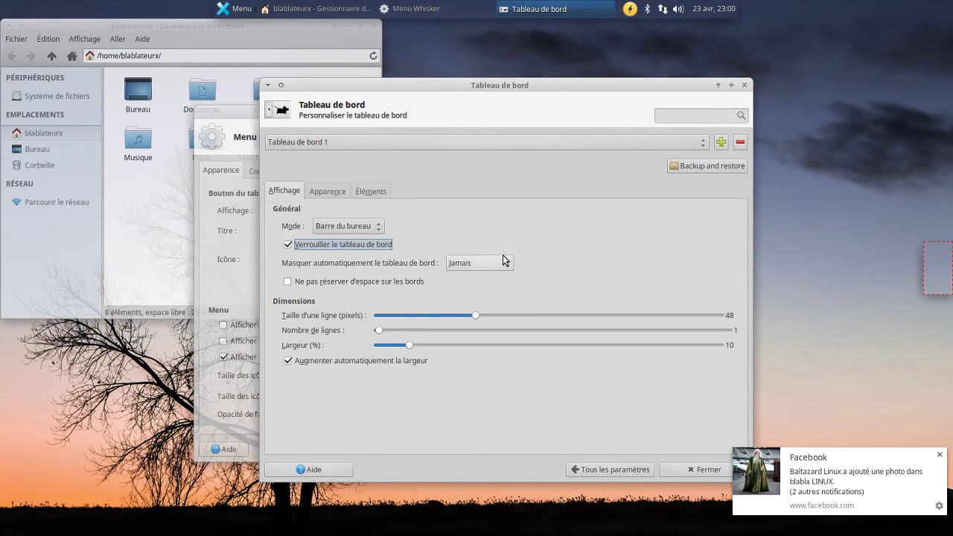
scroll(544, 317, "up", 4)
scroll(543, 317, "up", 4)
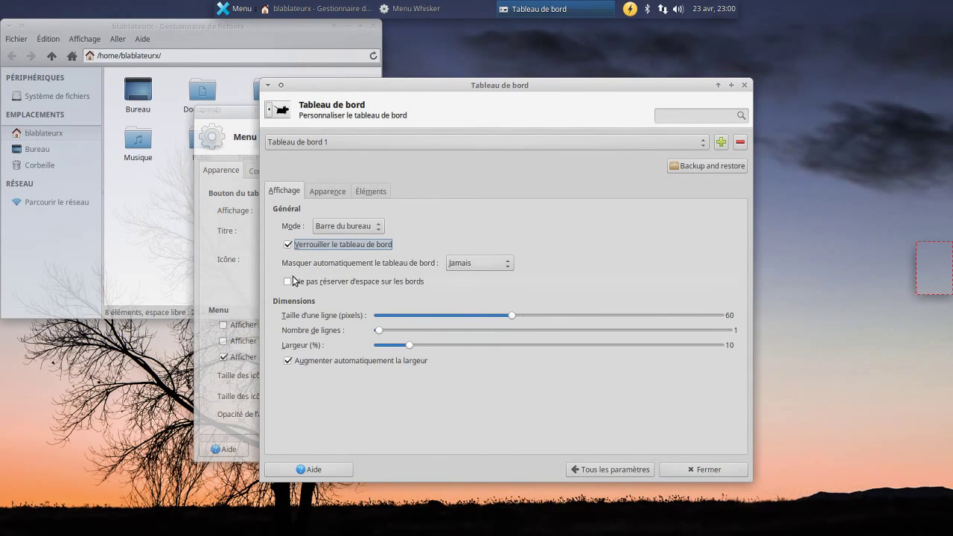
Step: Set the new panel's automatic hiding to Intelligemment and choose a different hiding mode again
left_click(462, 264)
left_click(470, 281)
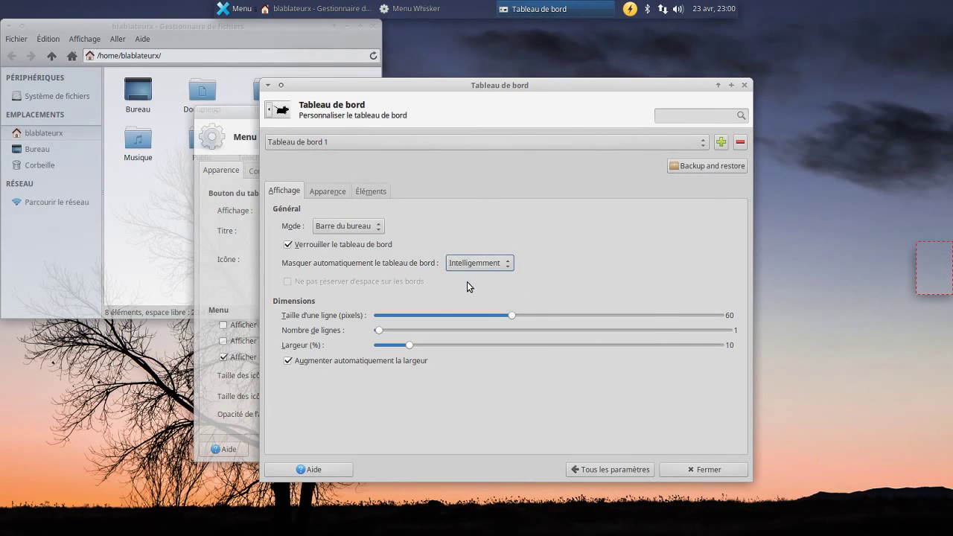
left_click(483, 264)
left_click(484, 276)
Step: Add the Applet corbeille and Capture d'écran items to the new panel
left_click(340, 192)
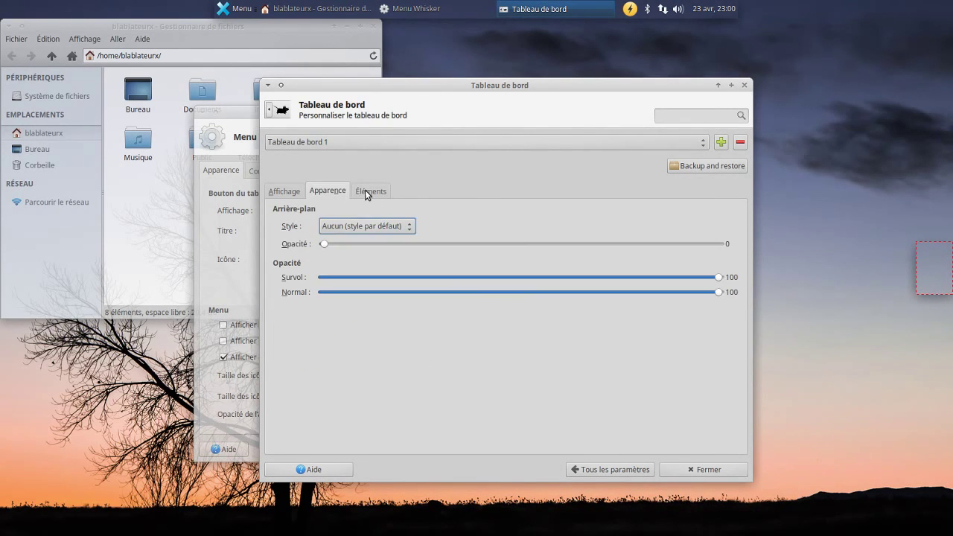
left_click(365, 192)
left_click(734, 250)
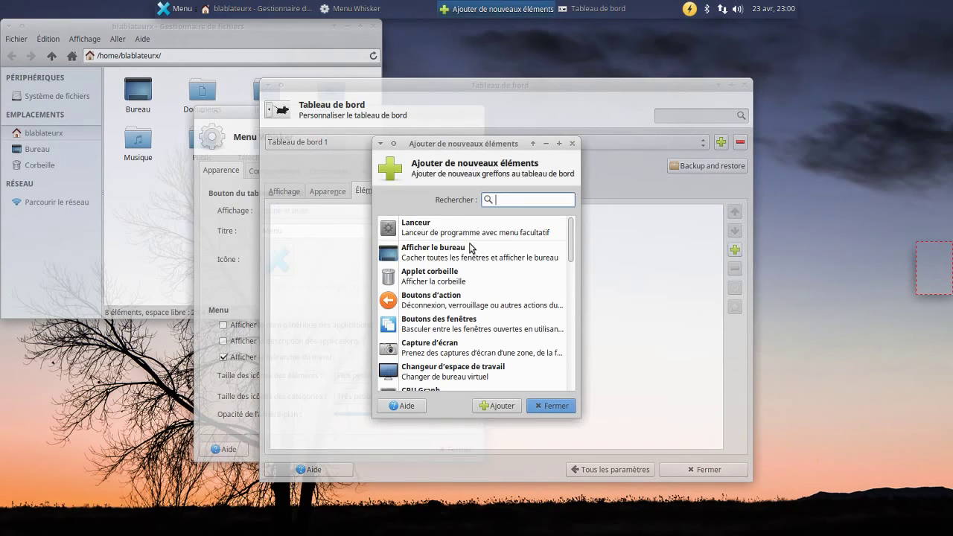
left_click(449, 276)
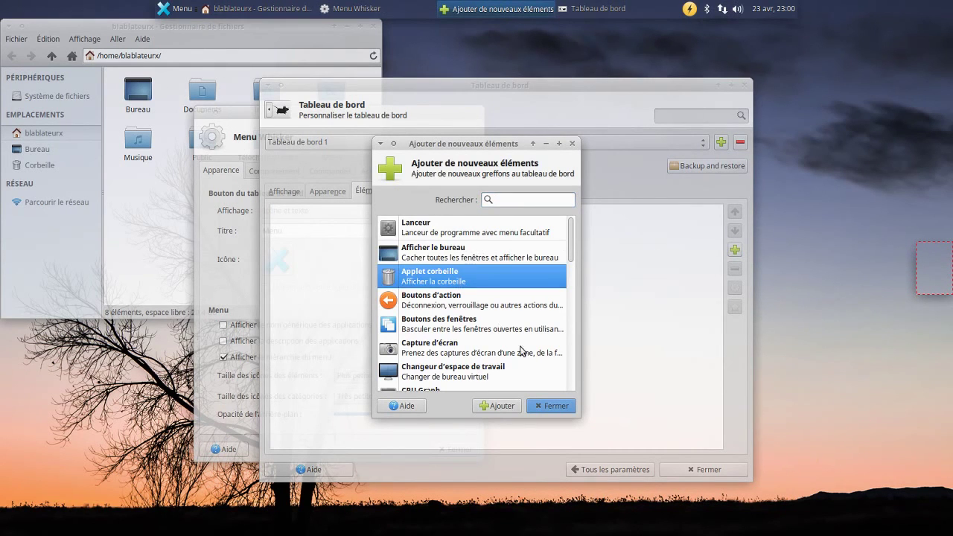
left_click(505, 408)
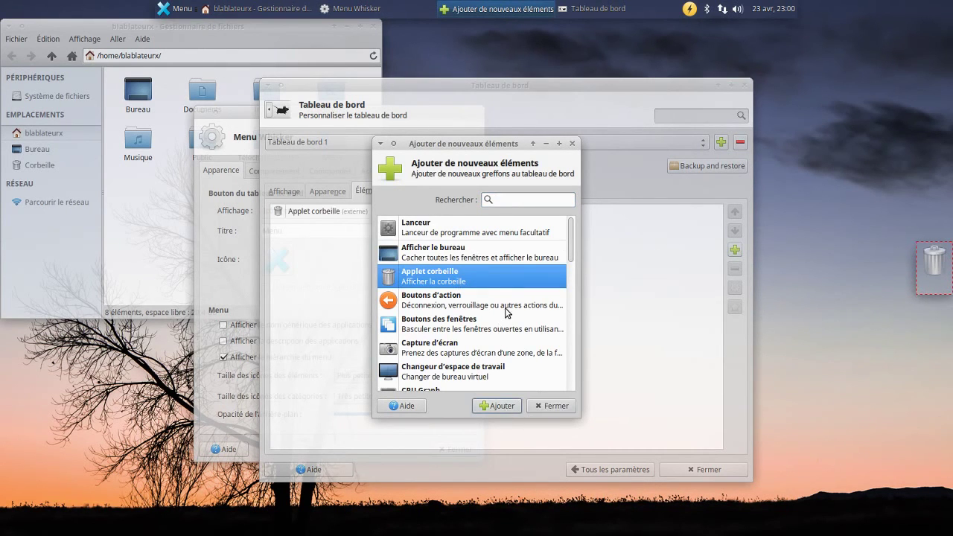
scroll(484, 335, "down", 2)
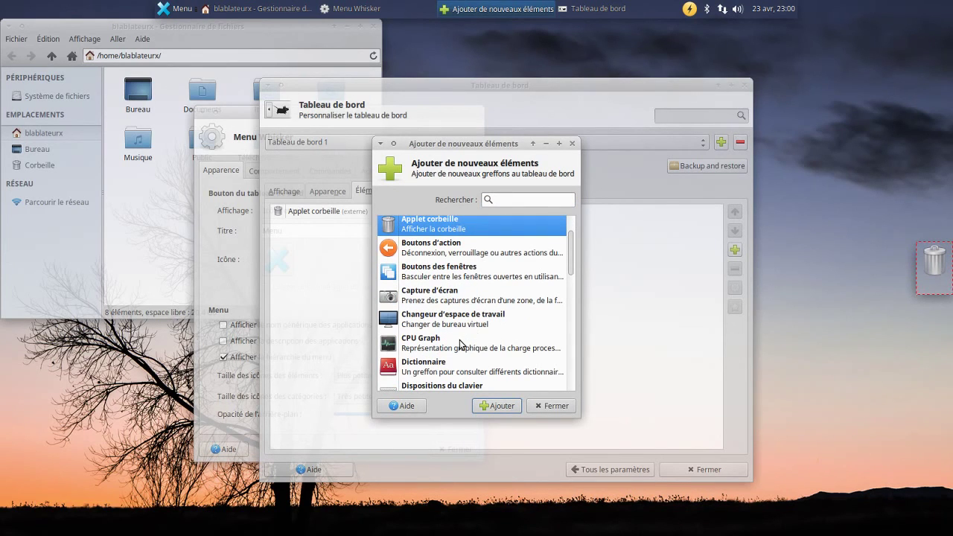
left_click(446, 296)
left_click(503, 408)
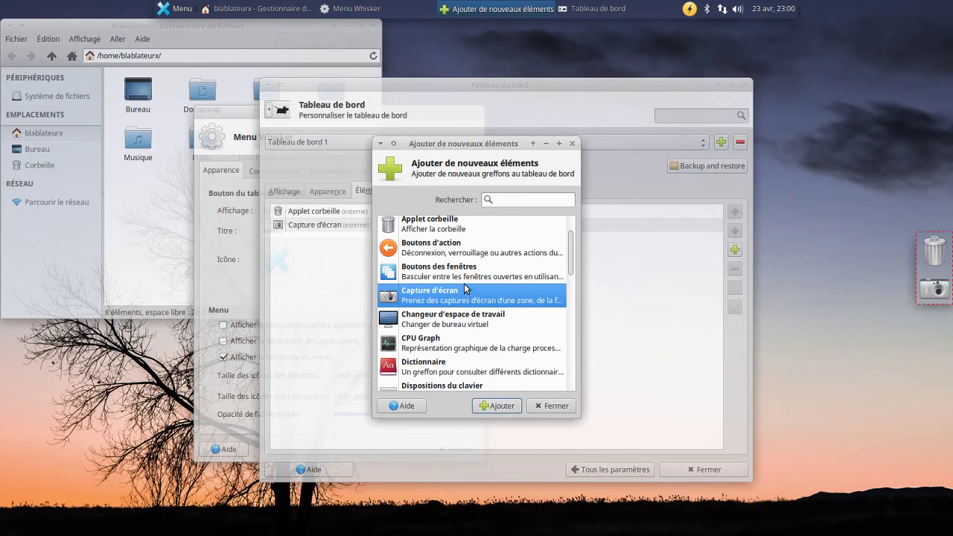
Step: Add the Mise à jour météo item to the new panel and close the list of available items
scroll(465, 290, "down", 3)
scroll(465, 288, "down", 10)
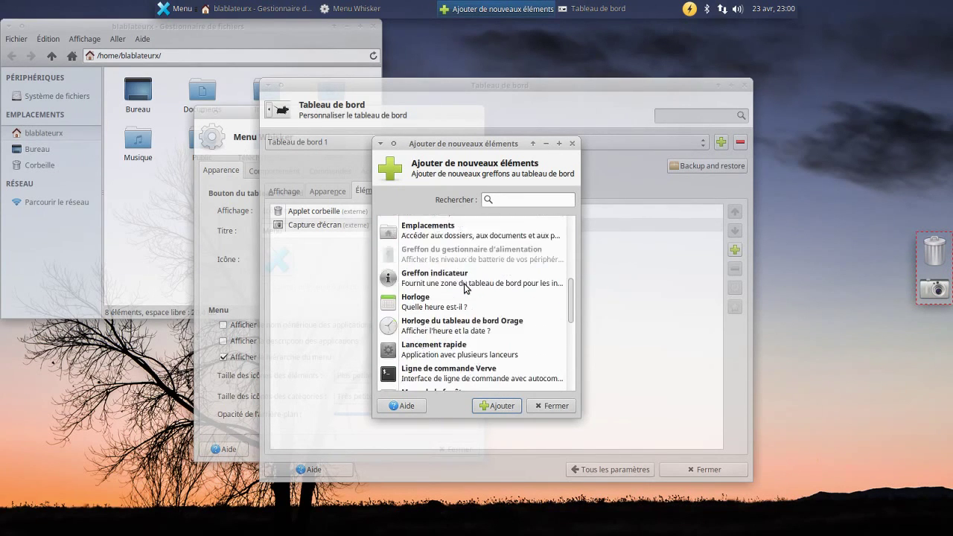
scroll(466, 288, "down", 2)
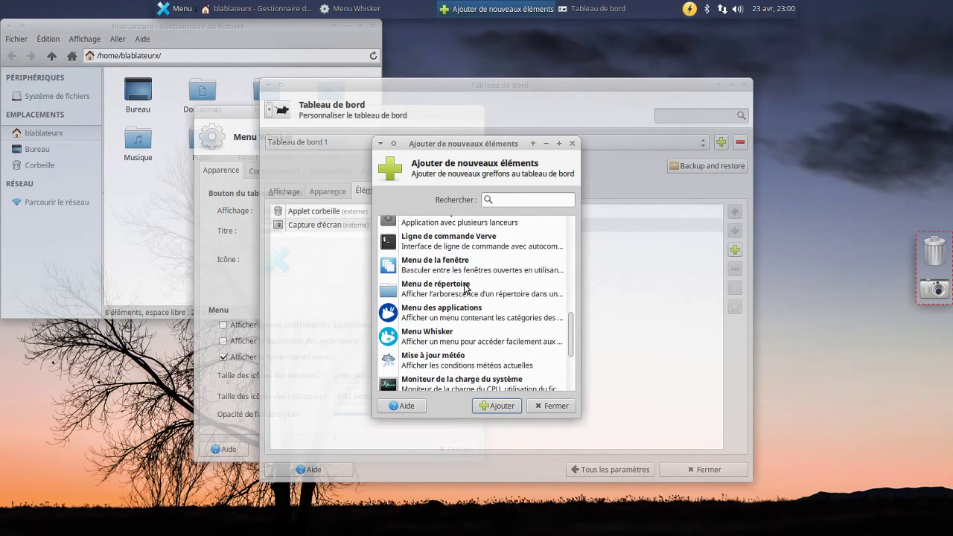
scroll(465, 288, "down", 1)
left_click(447, 335)
left_click(510, 407)
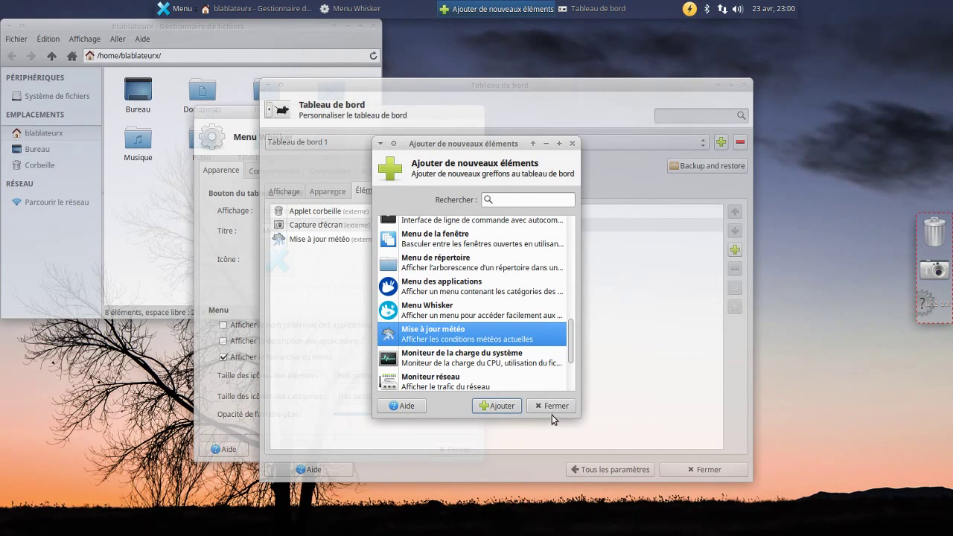
left_click(552, 406)
Step: Open the Mise à jour météo item's settings, search for ciney and set the location to Ciney, Dinant
left_click(330, 243)
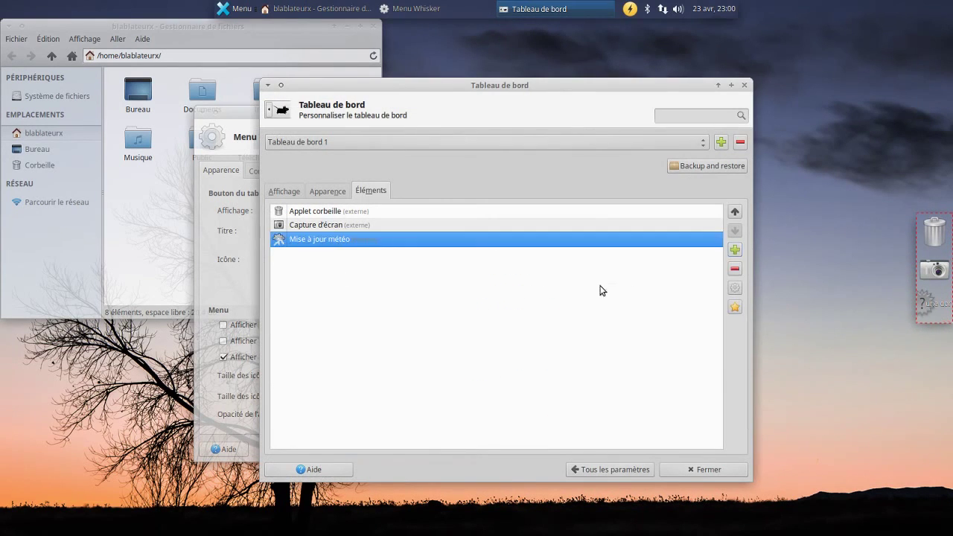
left_click(734, 288)
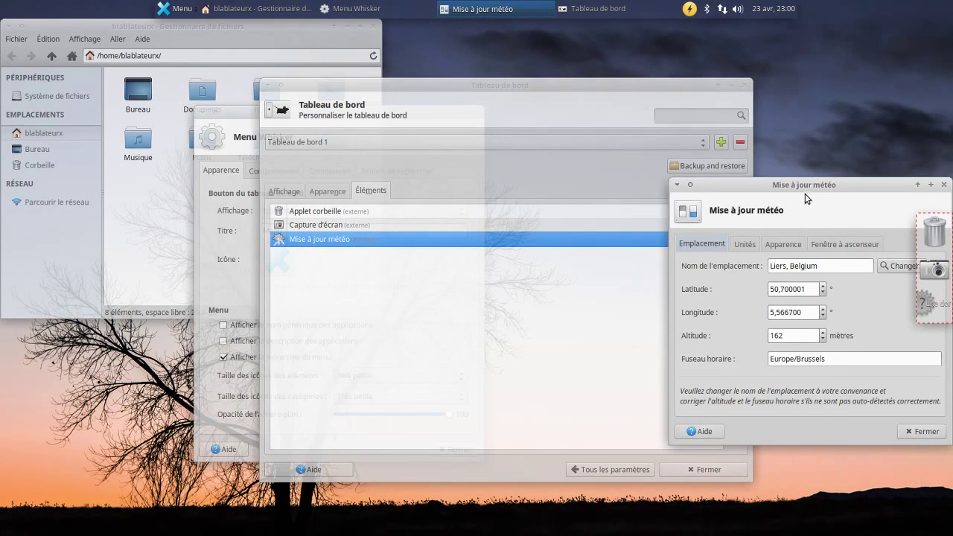
left_click_drag(804, 185, 359, 201)
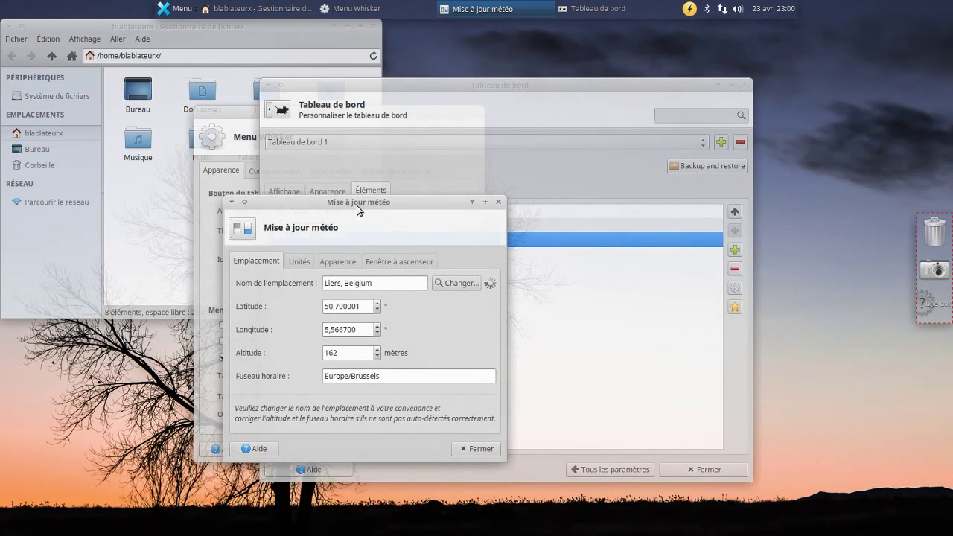
left_click(454, 283)
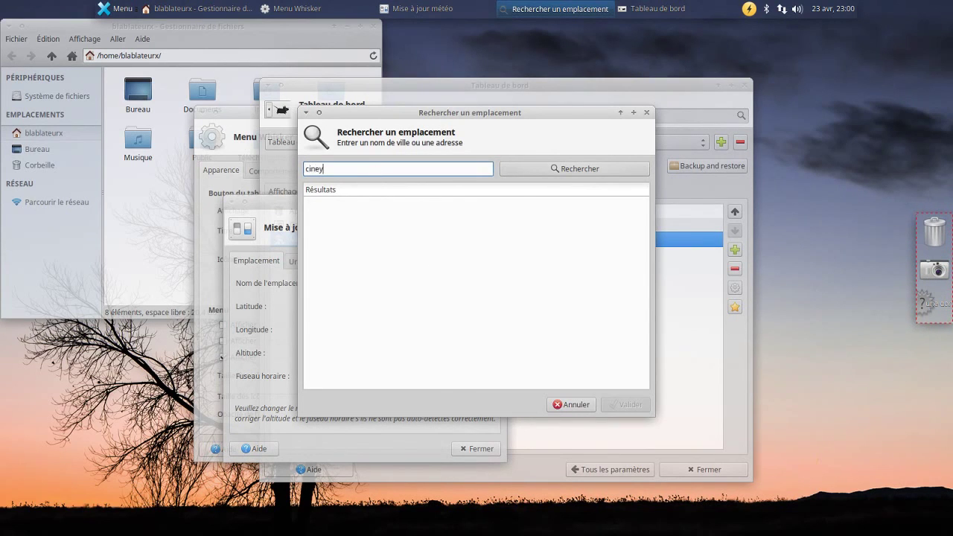
left_click(638, 170)
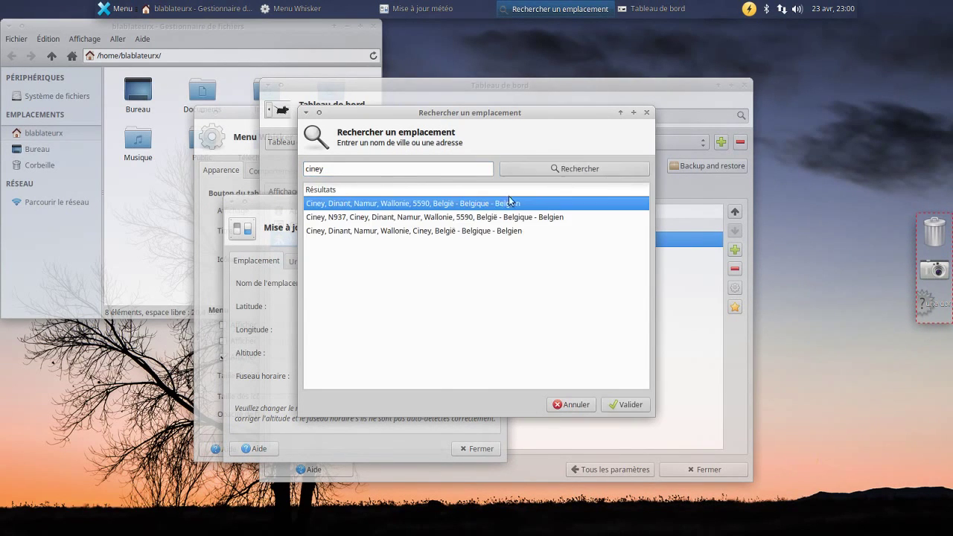
double_click(413, 204)
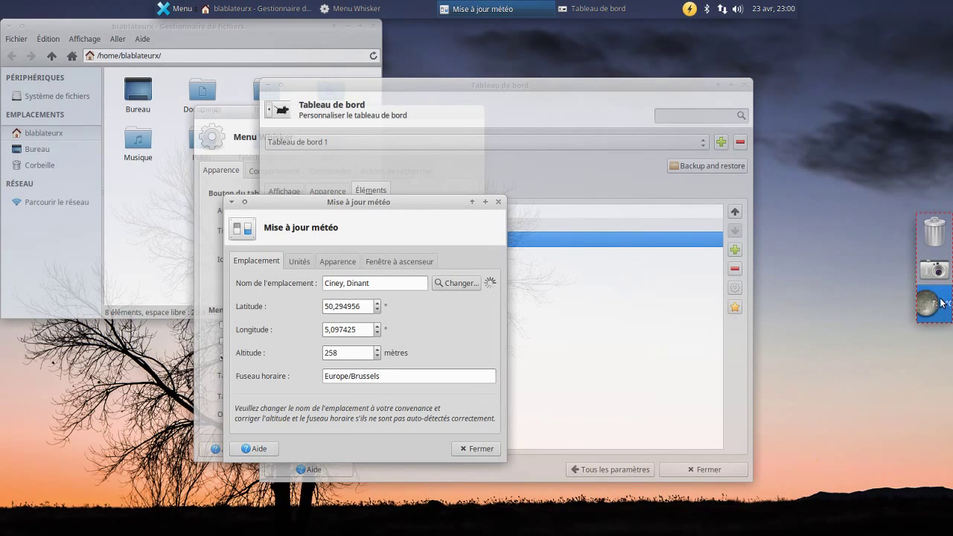
Step: Turn off Utiliser une seule ligne du tableau de bord in the Mise à jour météo item's appearance settings and close its settings
mouse_move(934, 314)
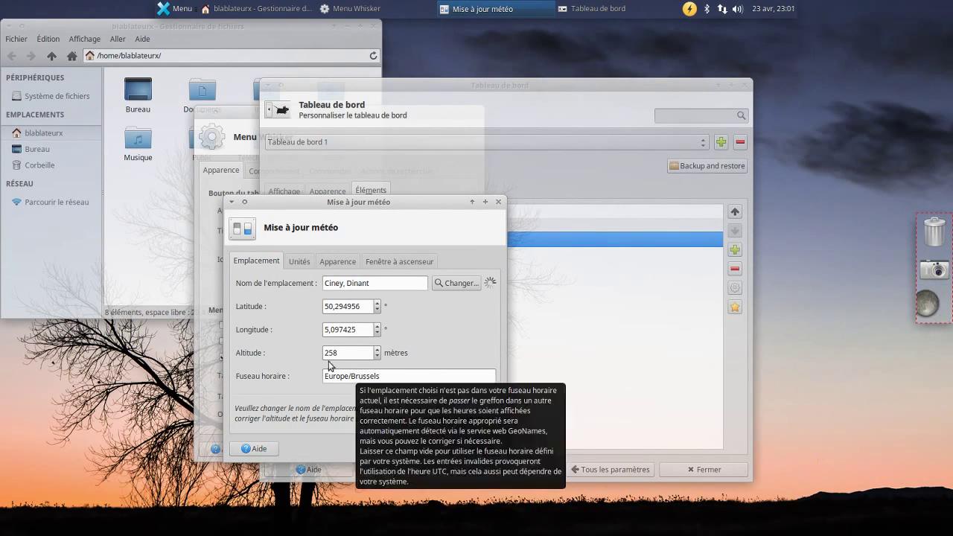
left_click(298, 262)
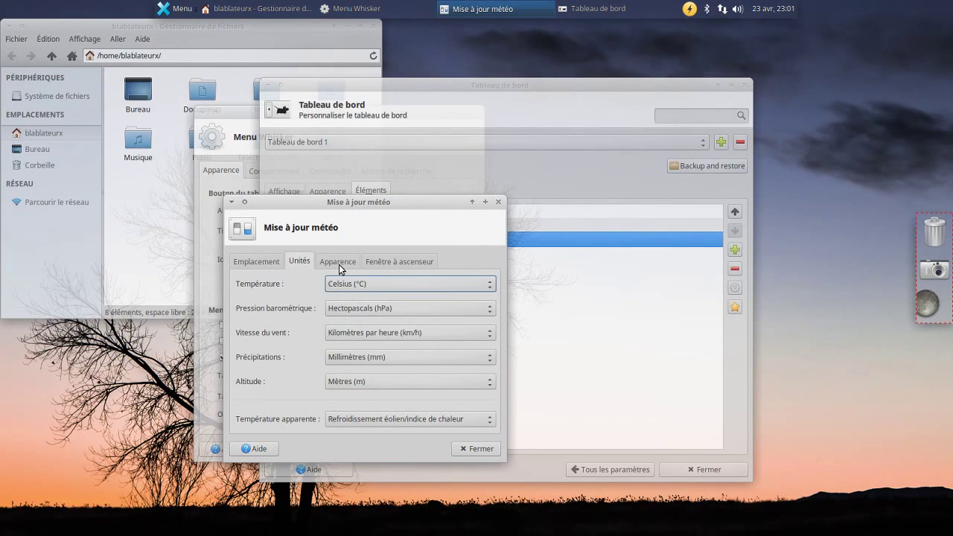
left_click(338, 261)
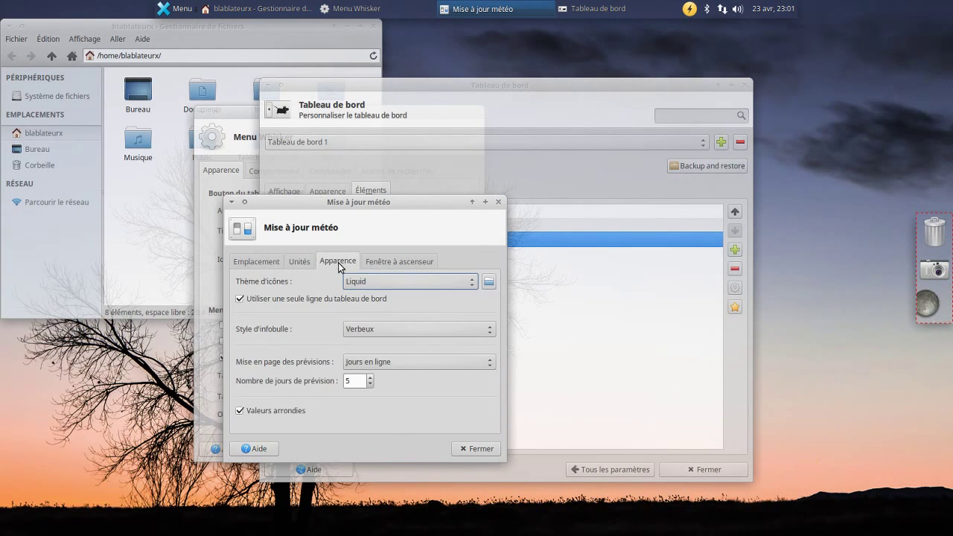
left_click(306, 300)
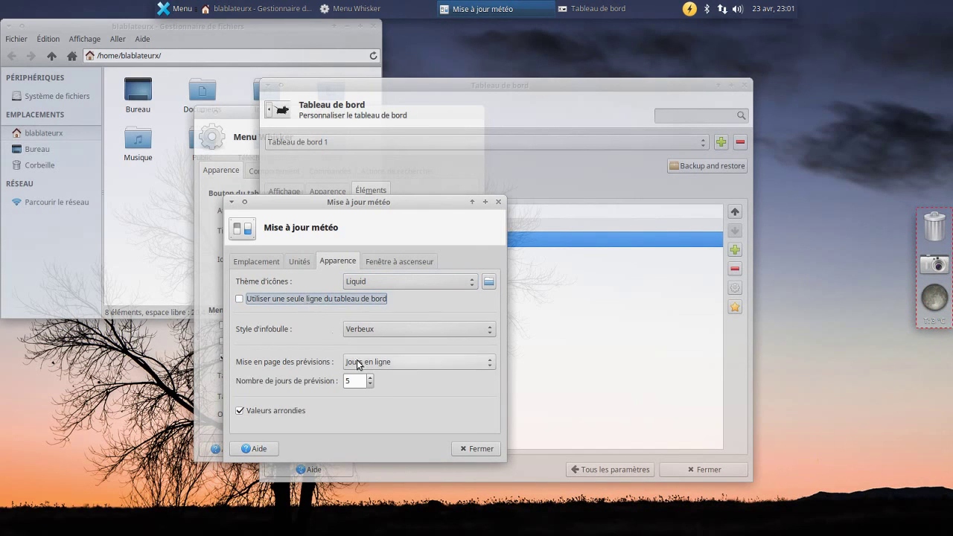
left_click(473, 452)
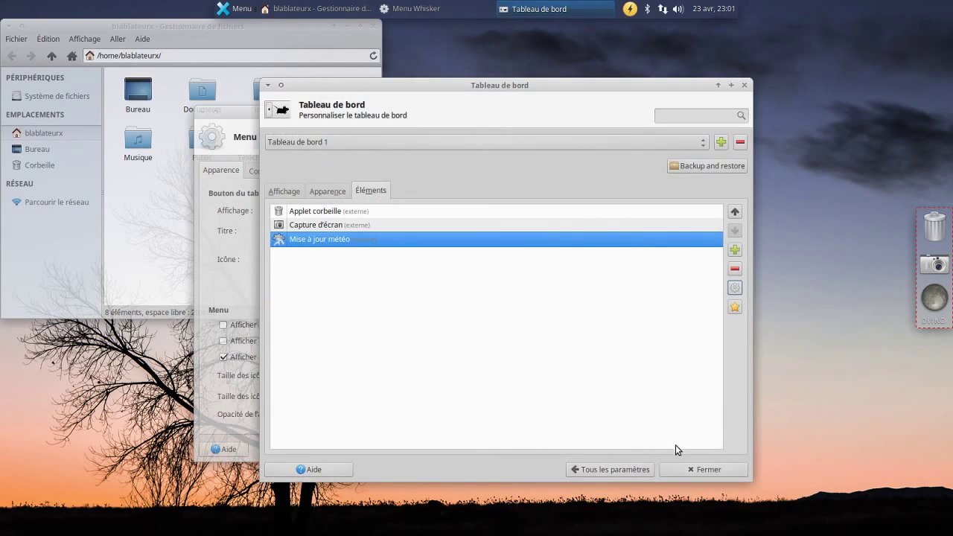
Step: Close the Tableau de bord and Menu Whisker settings windows and the file manager
left_click(713, 469)
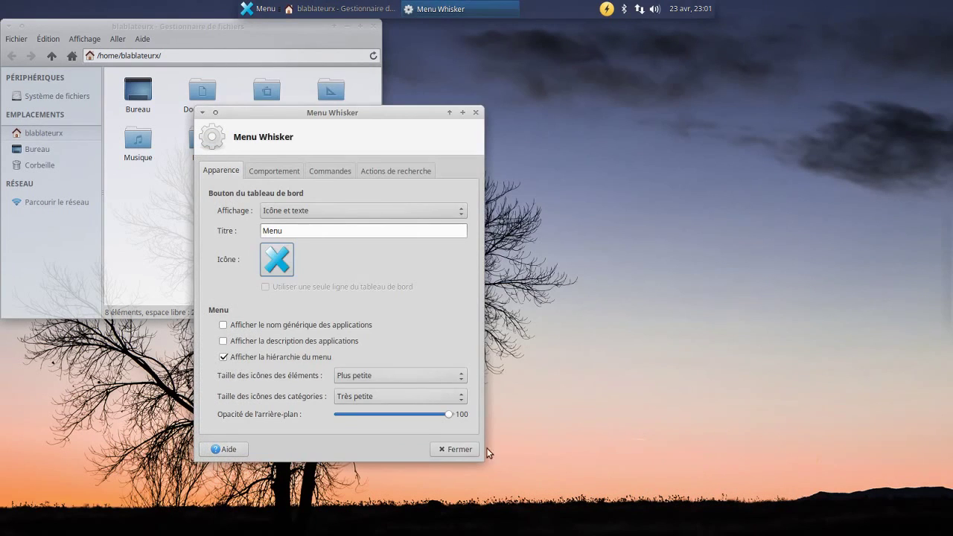
left_click(465, 450)
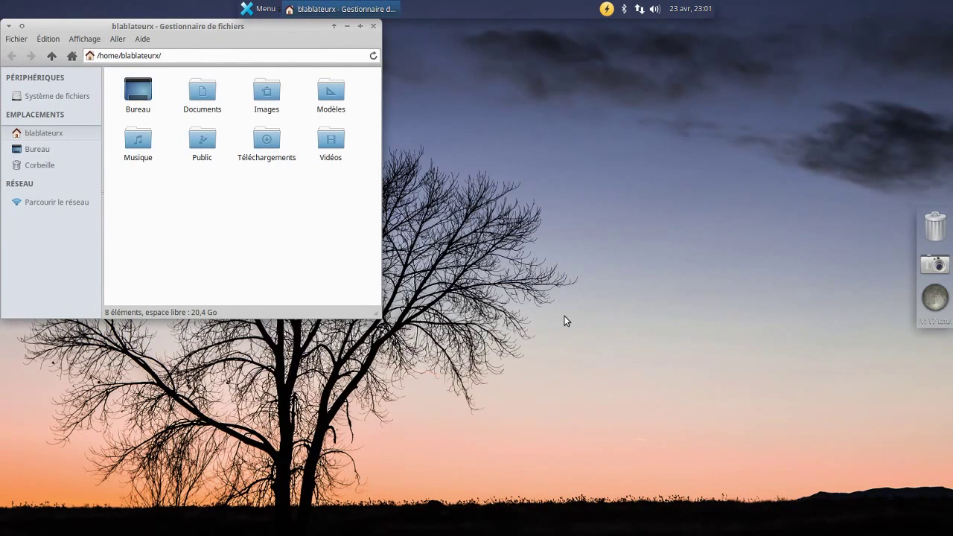
mouse_move(951, 255)
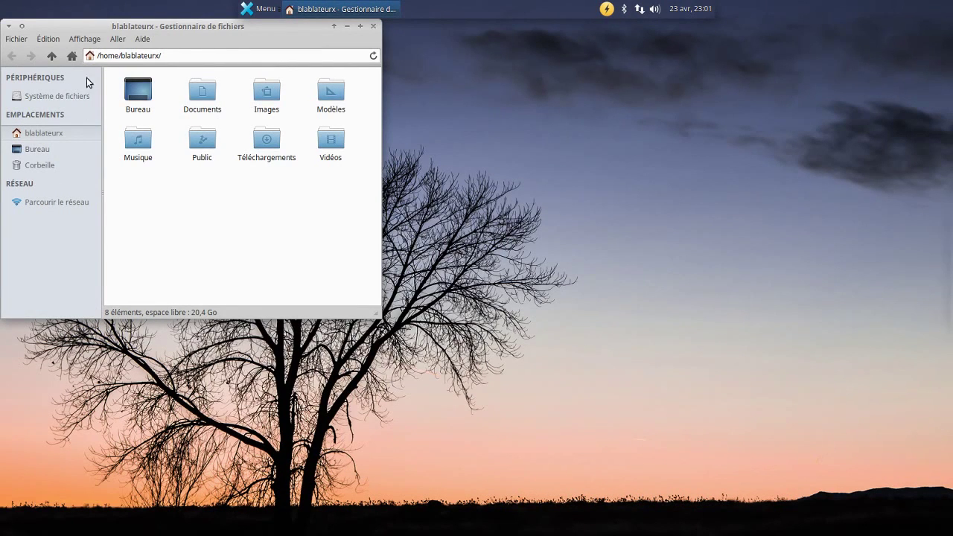
left_click_drag(97, 26, 384, 115)
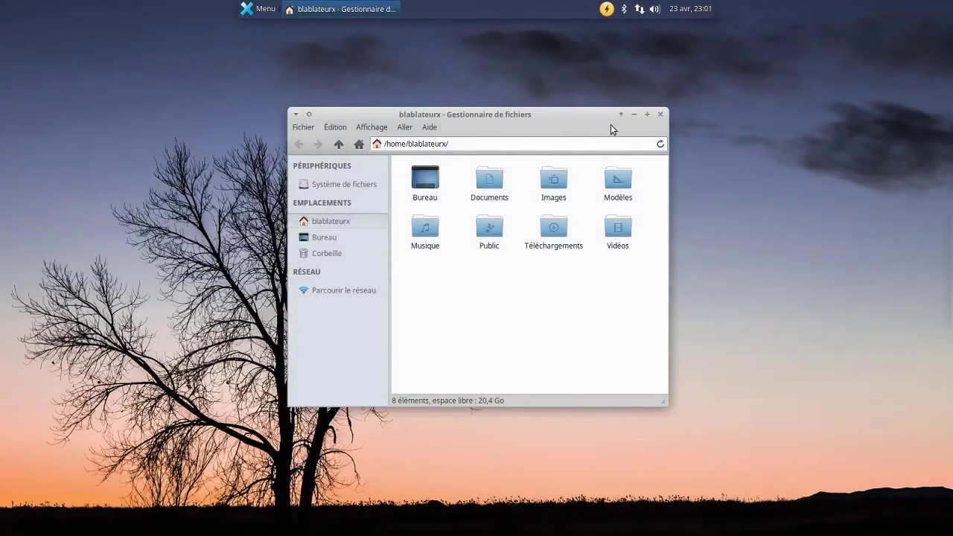
left_click(660, 115)
left_click(251, 9)
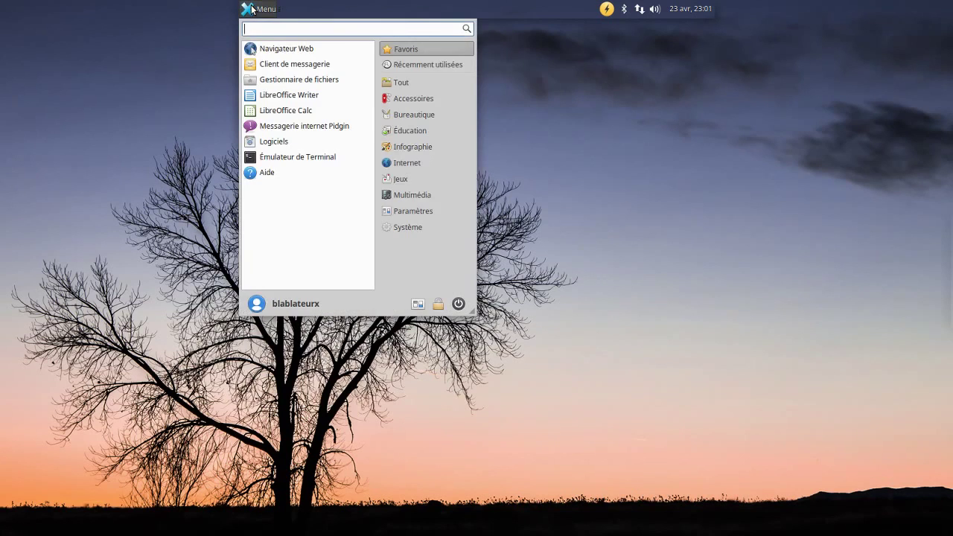
left_click(252, 9)
Step: Turn off Afficher les boutons plats and Afficher la poignée in the Boutons des fenêtres properties
right_click(278, 12)
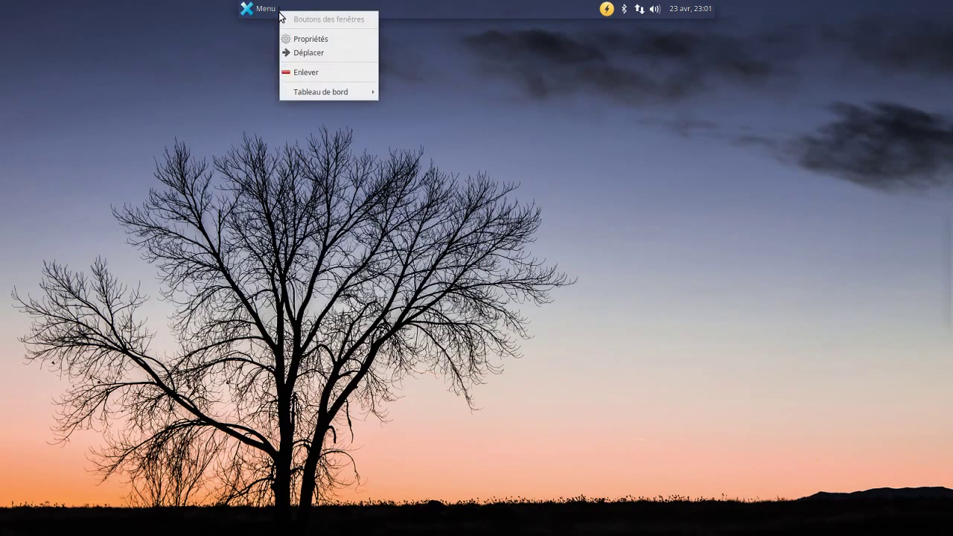
left_click(291, 38)
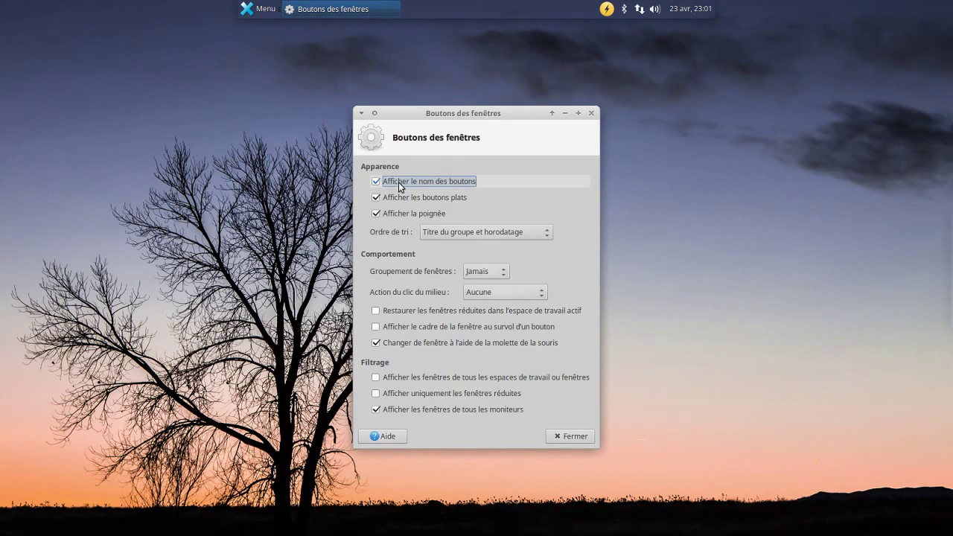
left_click(417, 200)
left_click(419, 215)
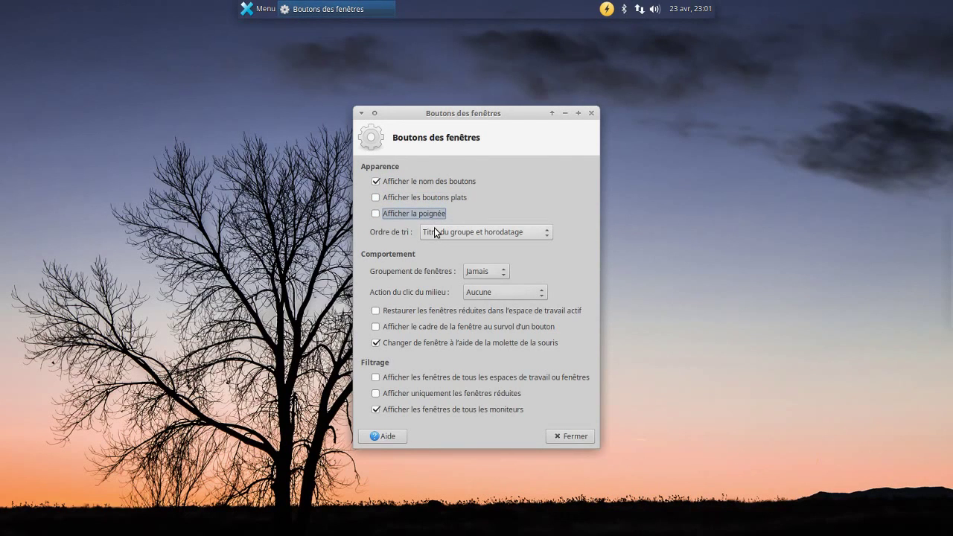
Step: Set Groupement de fenêtres to Toujours, turn Afficher les boutons plats back on and close the properties
left_click(489, 275)
left_click(489, 285)
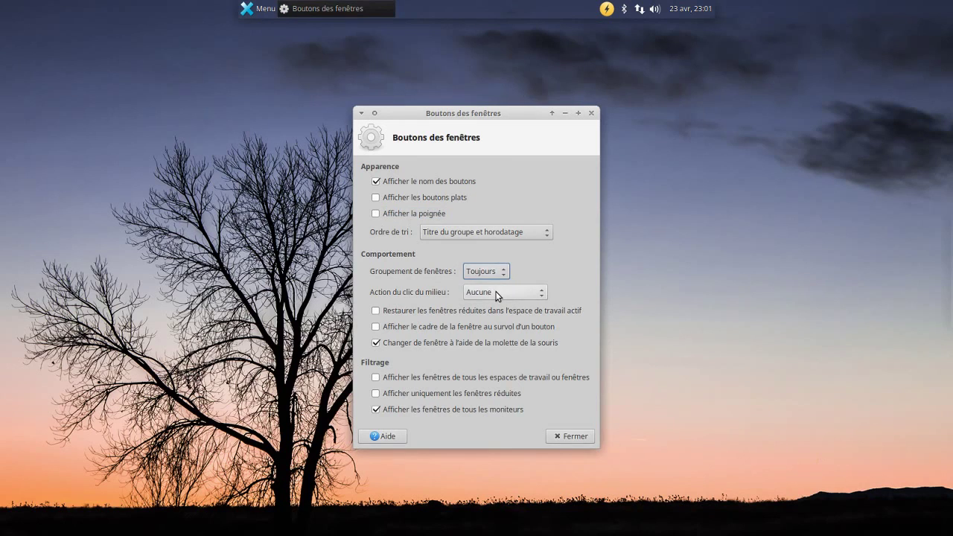
left_click(431, 196)
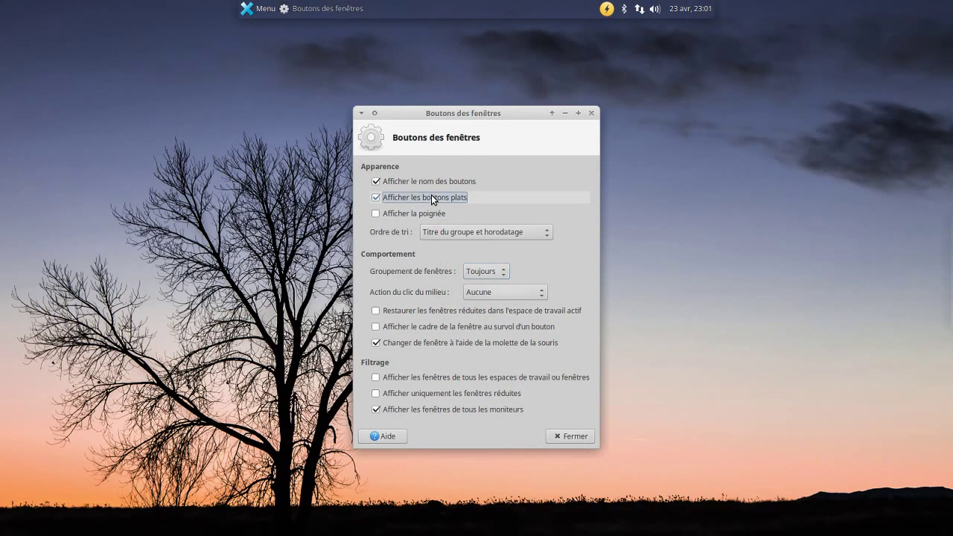
left_click(583, 436)
Step: Open the Session et démarrage settings from the desktop's Paramètres window
left_click(257, 10)
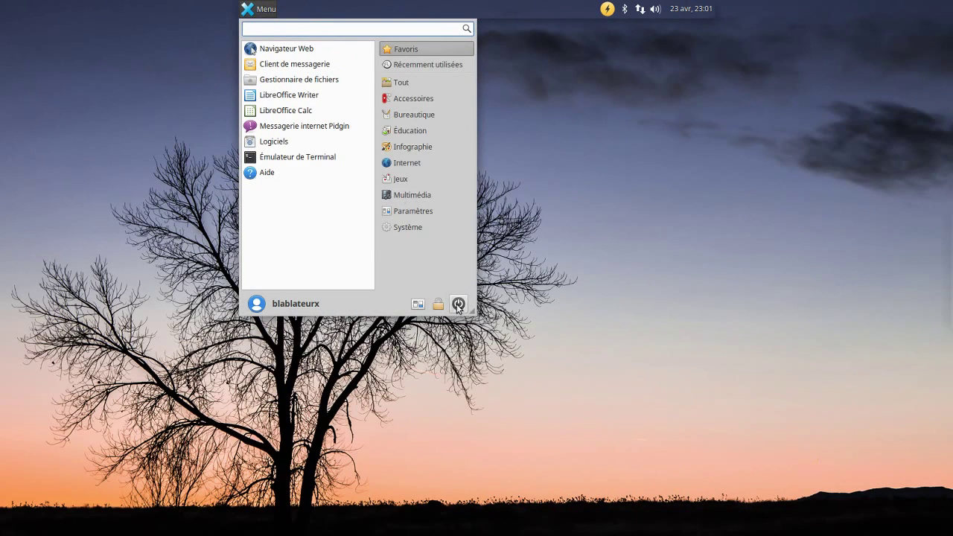
left_click(418, 304)
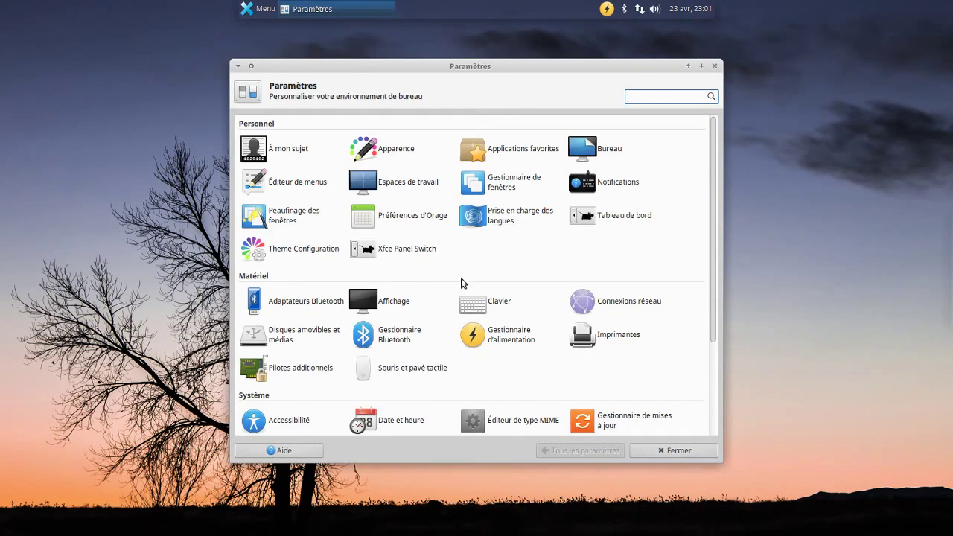
scroll(457, 283, "down", 3)
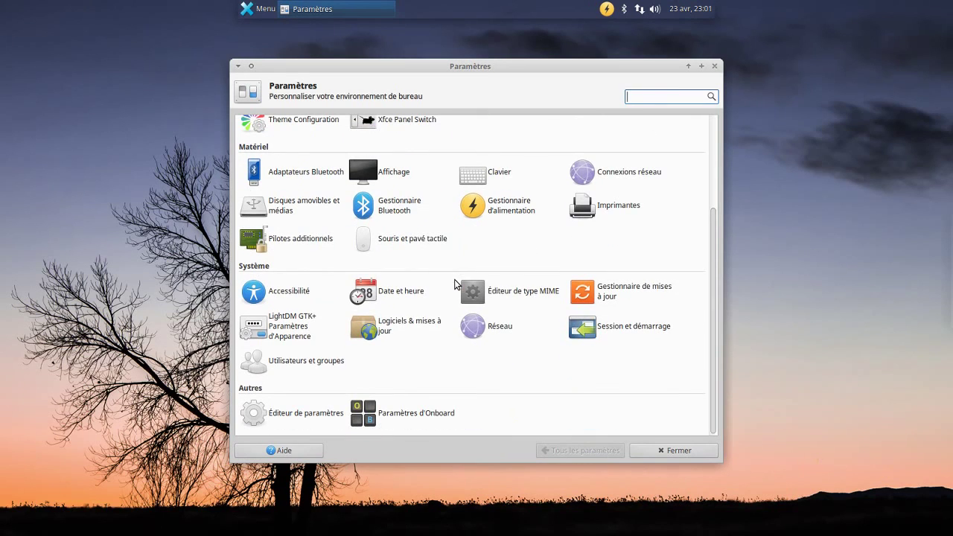
left_click(630, 328)
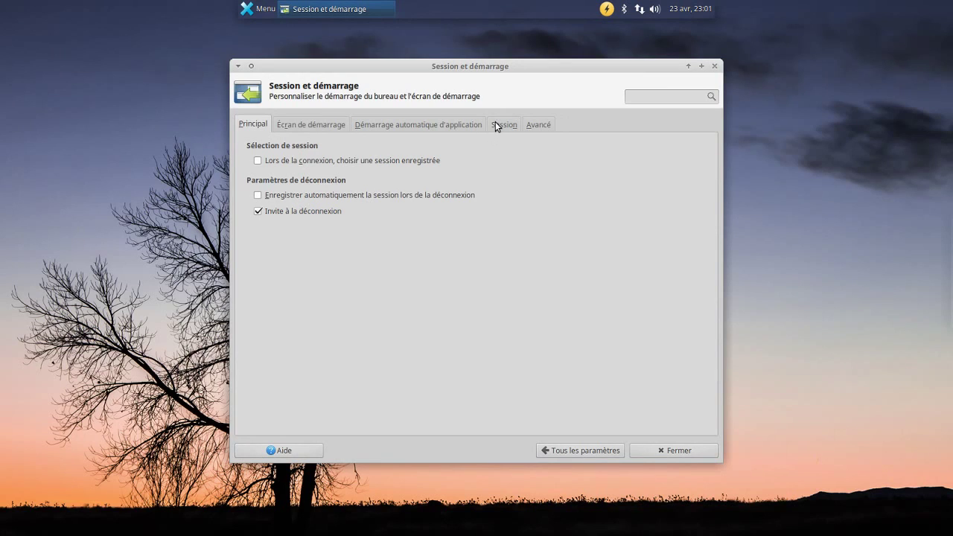
Step: Select Balou as the Écran de démarrage and open its configuration
left_click(313, 123)
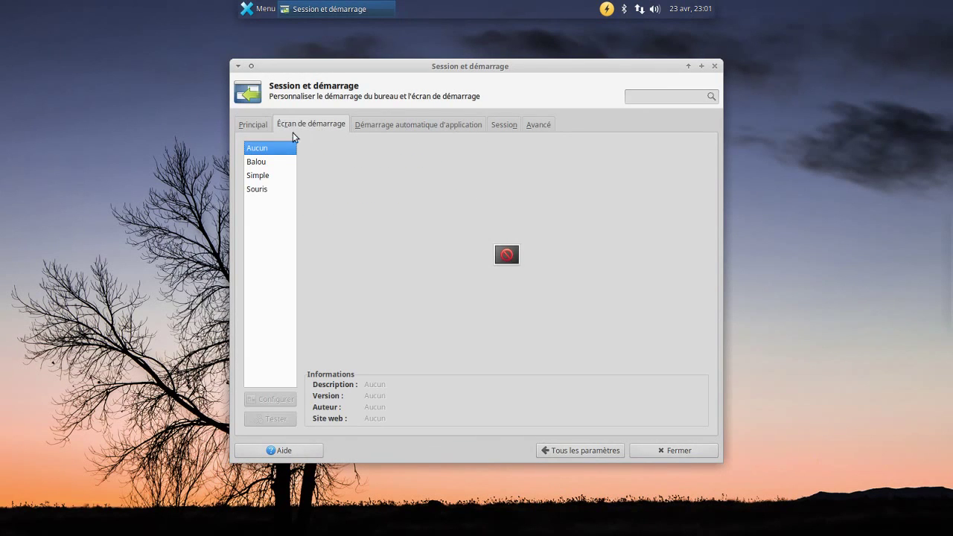
left_click(257, 161)
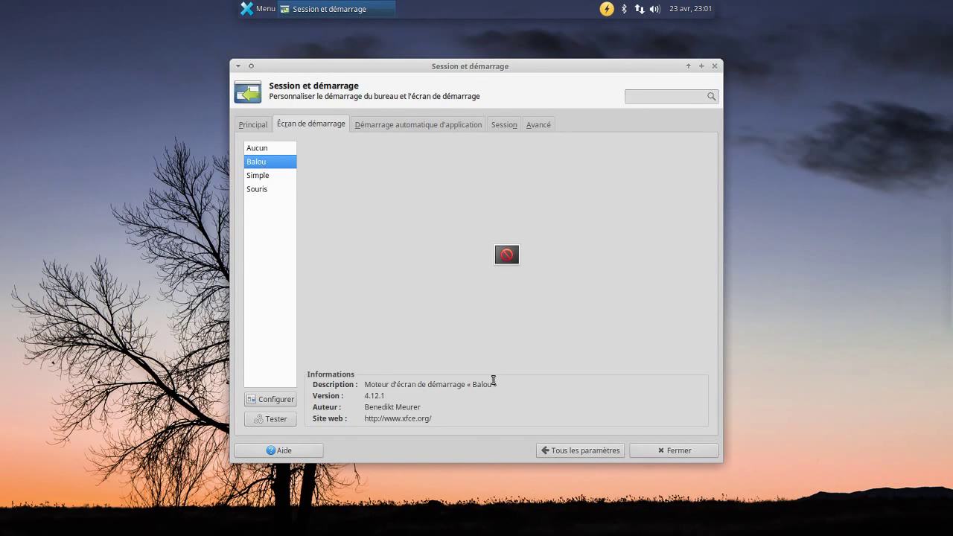
left_click(257, 397)
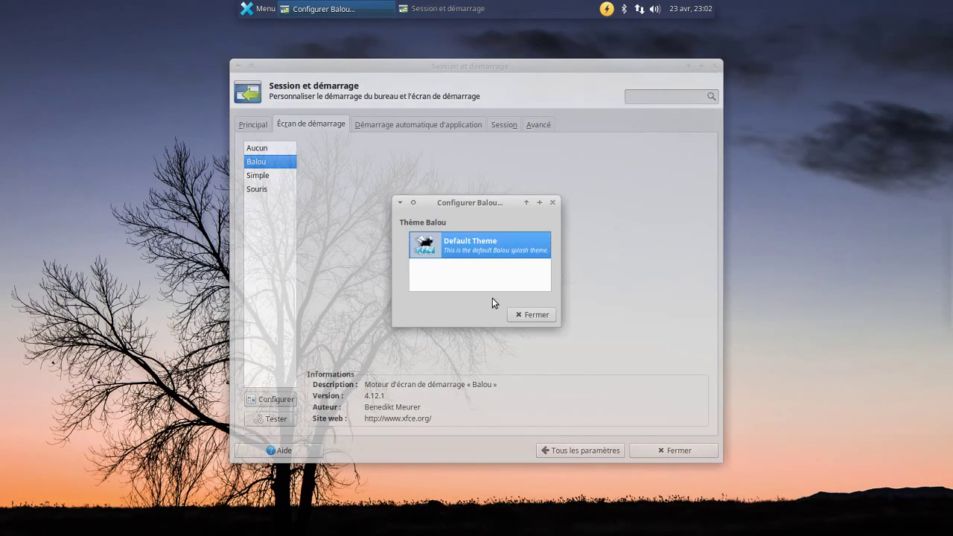